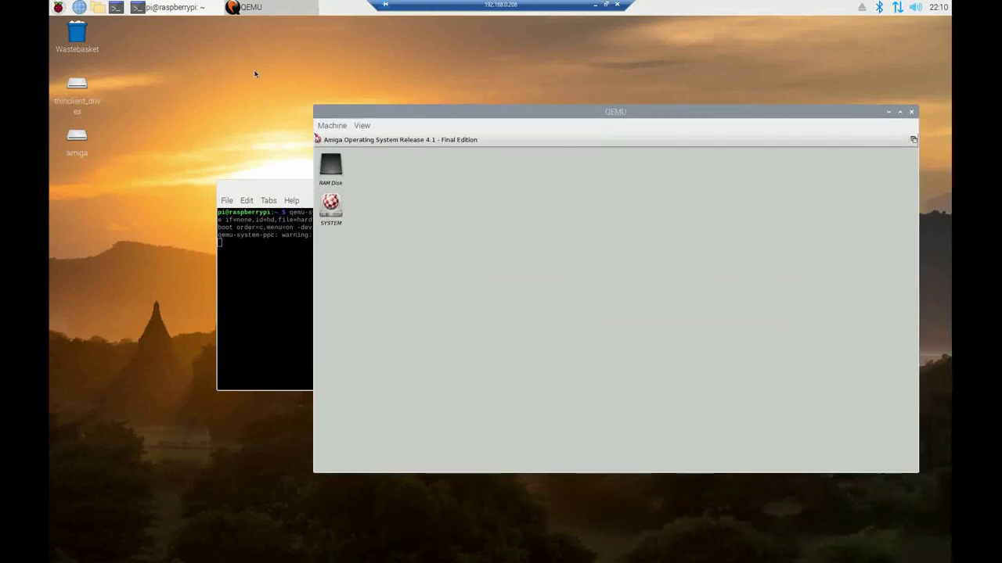
# Let the Amiga guest capture the mouse and close the Radeon HD promo image
pyautogui.click(319, 141)
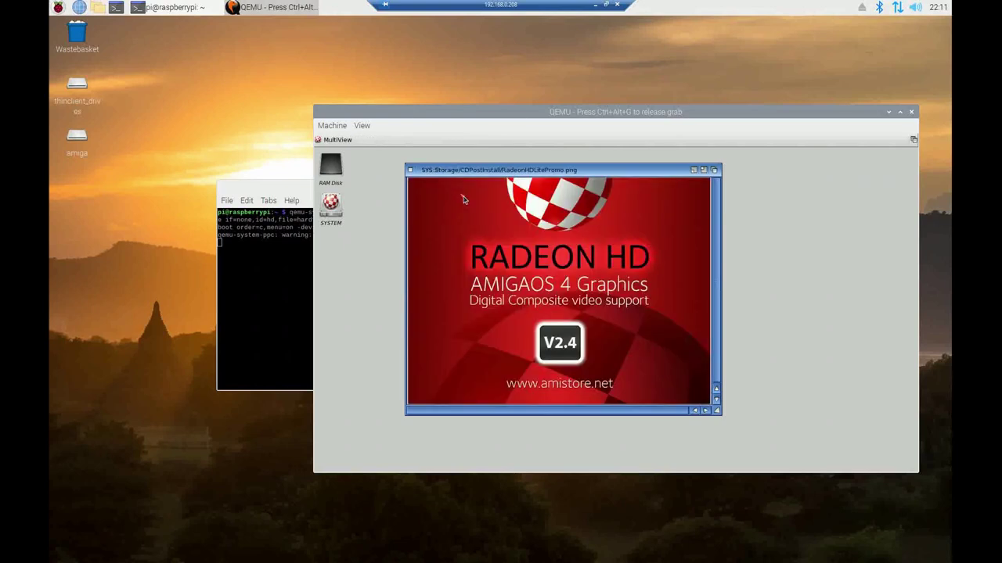
pyautogui.click(410, 171)
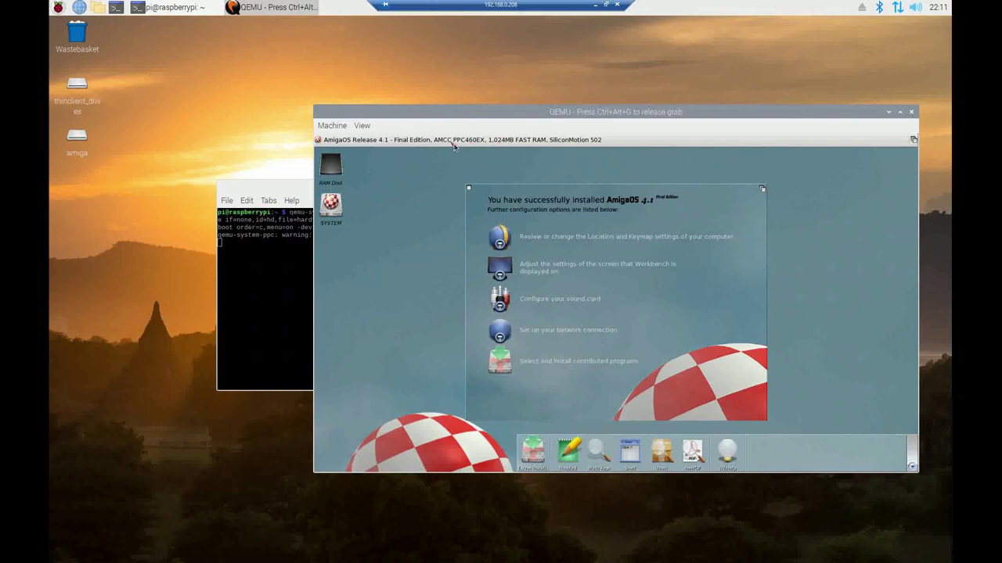
# Run ShowConfig from SYSTEM > Utilities, scroll its hardware list to the top, then close both windows
pyautogui.doubleClick(331, 207)
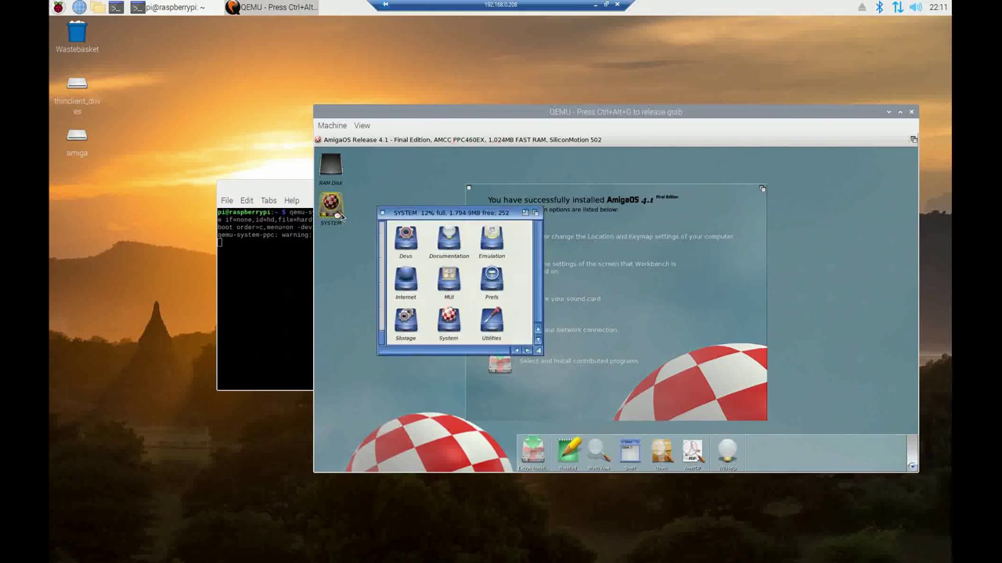
pyautogui.doubleClick(491, 327)
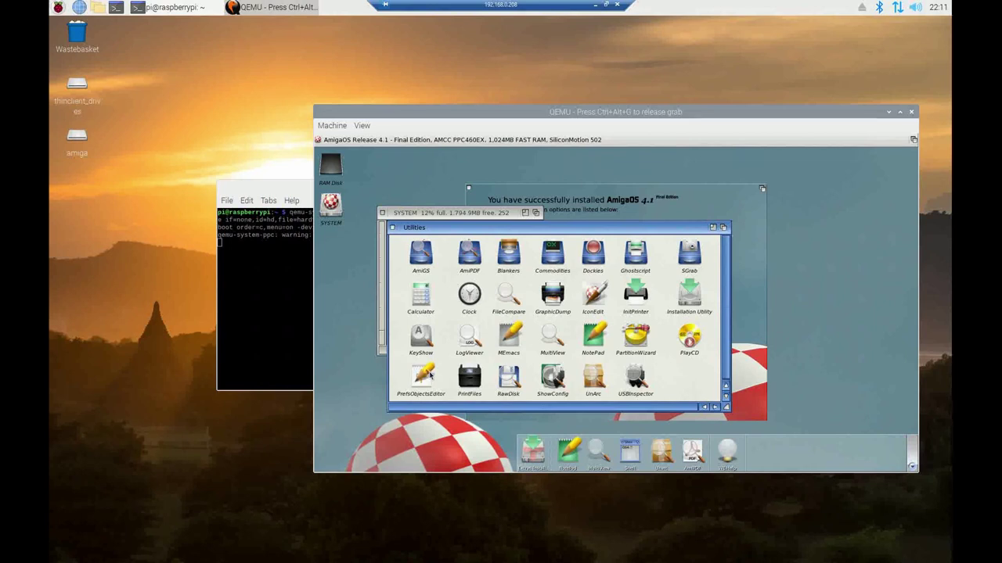
pyautogui.doubleClick(557, 379)
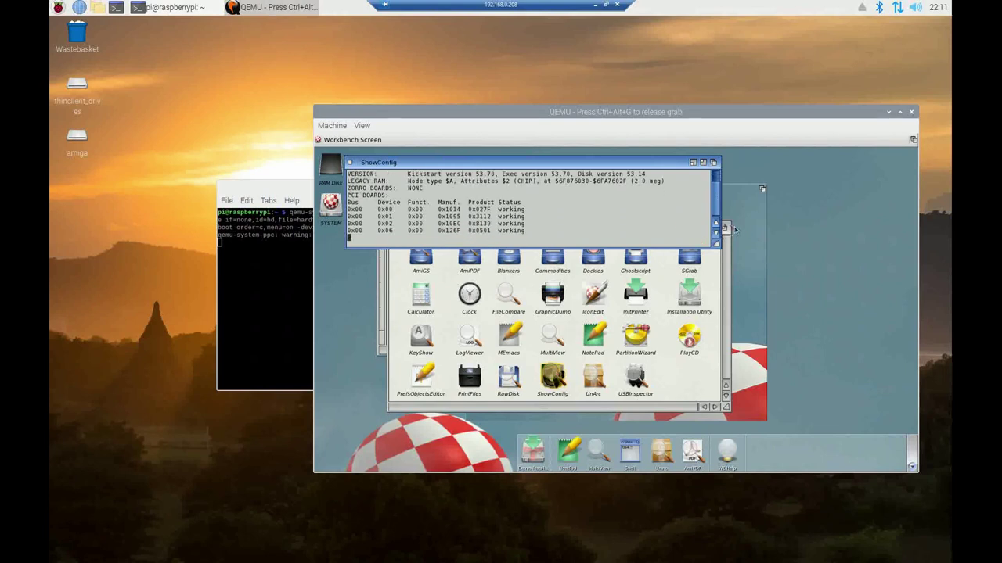
pyautogui.click(716, 224)
pyautogui.click(716, 224)
pyautogui.click(716, 224)
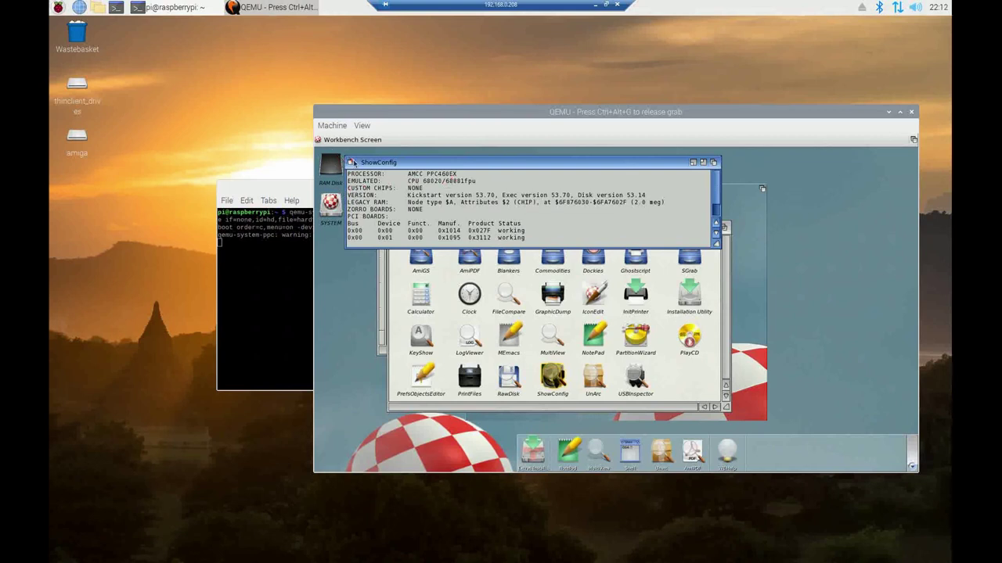
pyautogui.click(350, 162)
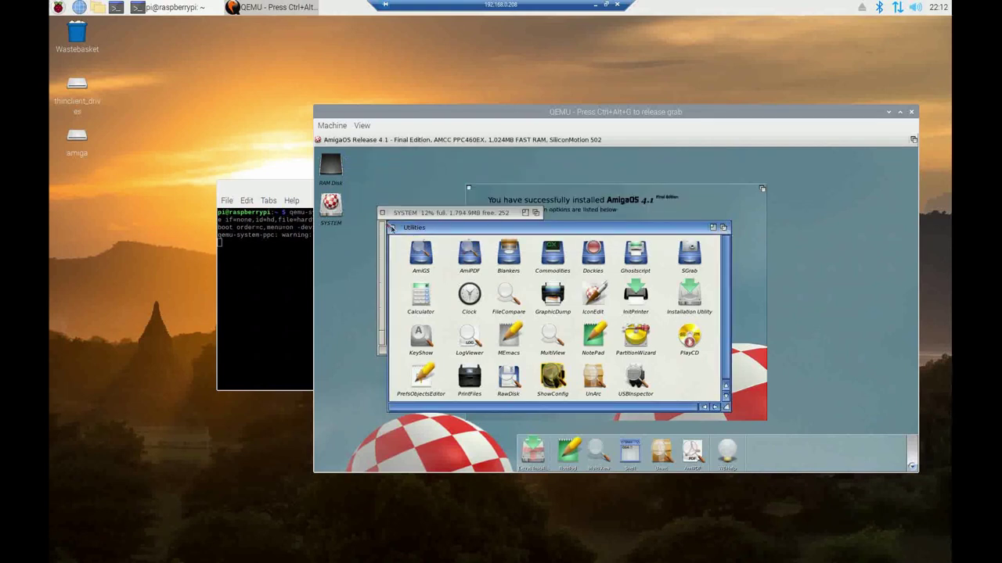
pyautogui.click(394, 229)
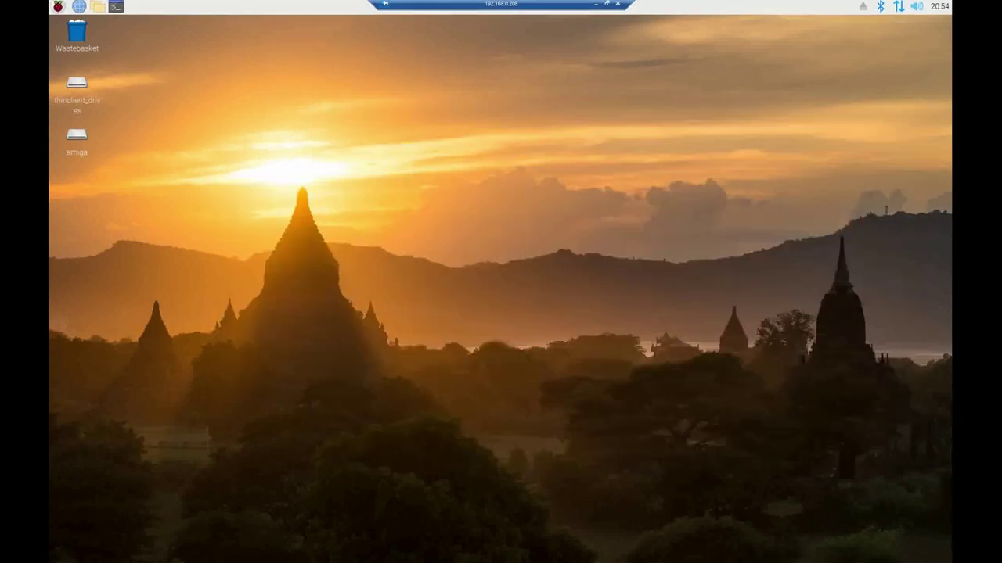
# Open LXTerminal and run the pasted qemu-system-ppc command booting morphos-3.13.iso
pyautogui.click(117, 8)
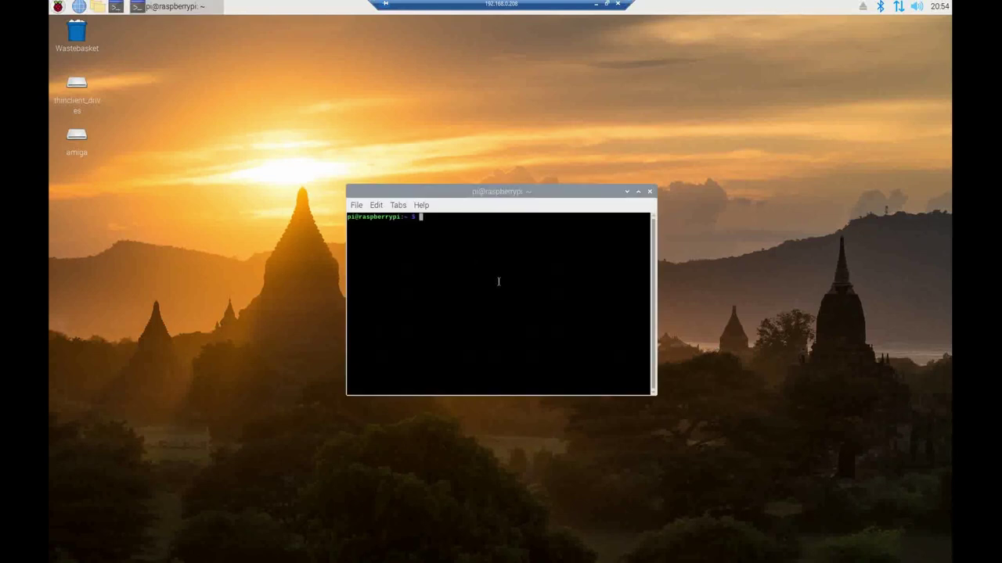
pyautogui.write('qemu-system-ppc -machine mac99,via=pmu -m 512 -vga none -device sm501 -cdrom morphos-3.13.iso -boot d -prom-env "boot-device=cd:,\\mac_ppc32\\boot.img" -drive if=none,id=hd,file=morphoshd.img,format=raw -bios openbios-qemu.elf -serial stdio')
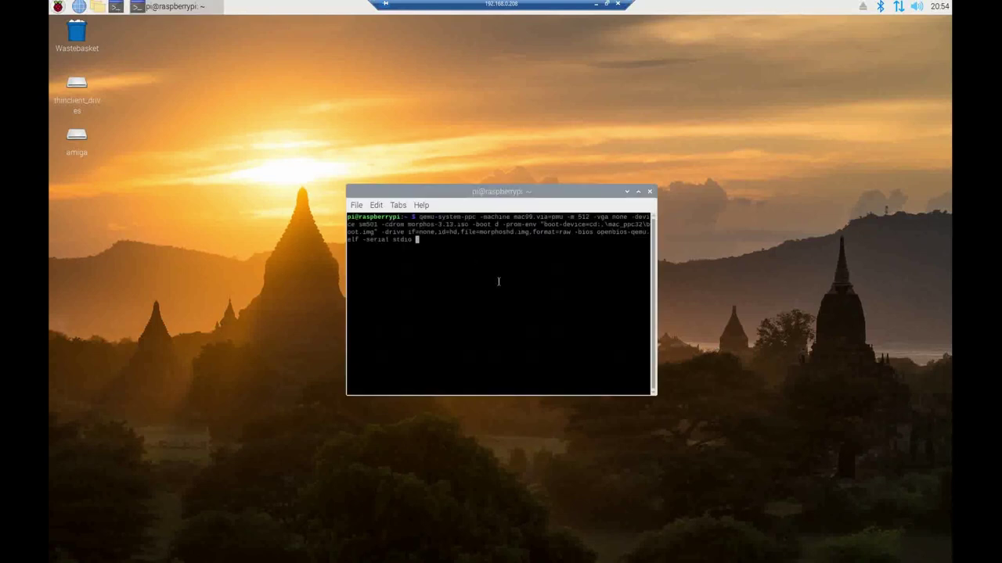
pyautogui.press('Return')
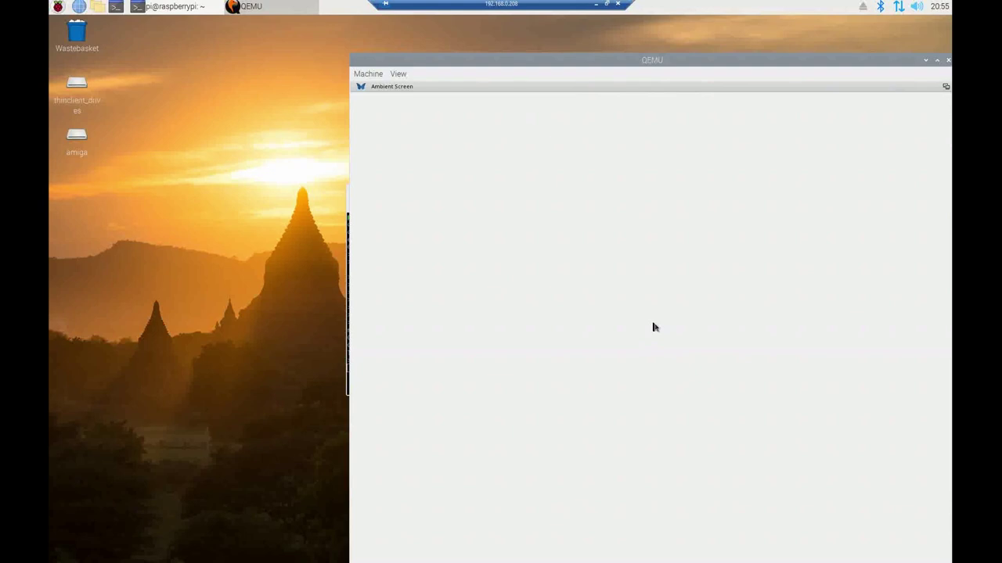
# Boot MorphOS with English and American keymap, view and close the release notes, then release the mouse
pyautogui.click(655, 328)
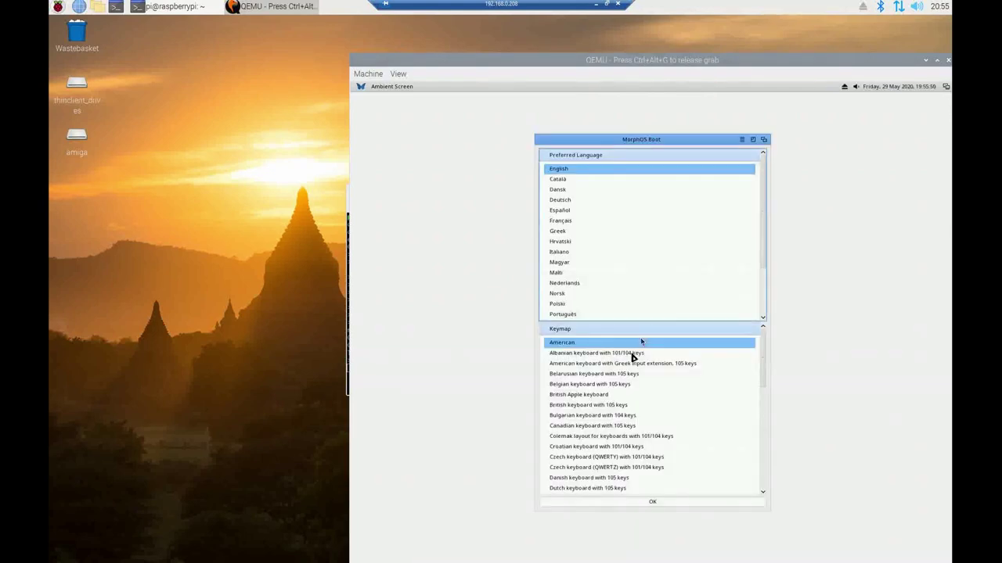
pyautogui.click(671, 504)
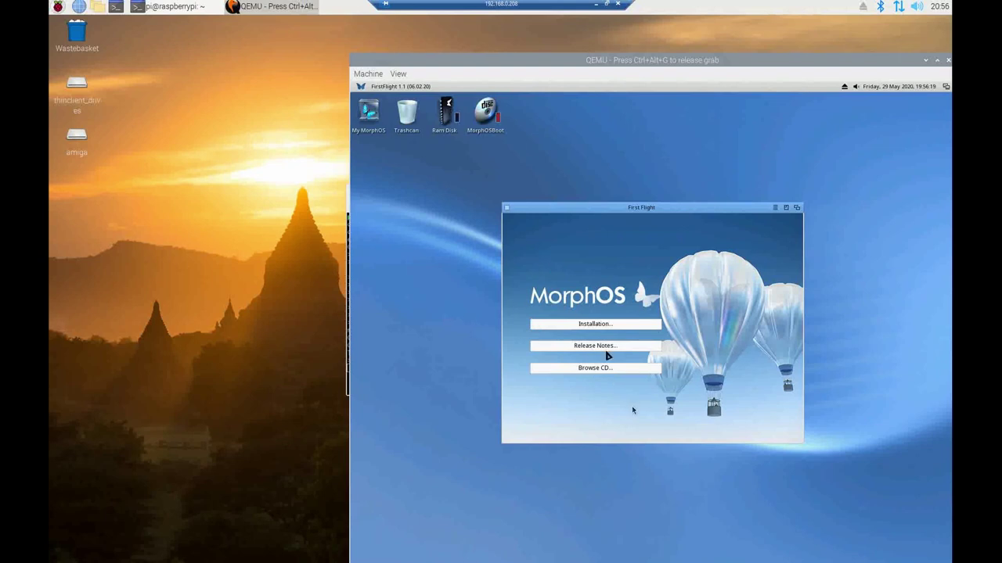
pyautogui.click(606, 350)
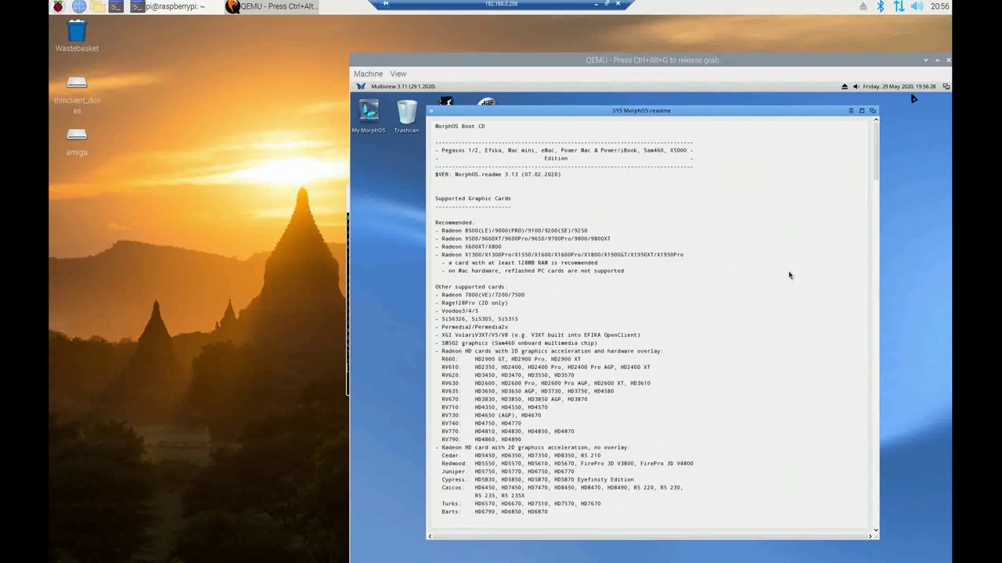
pyautogui.click(429, 112)
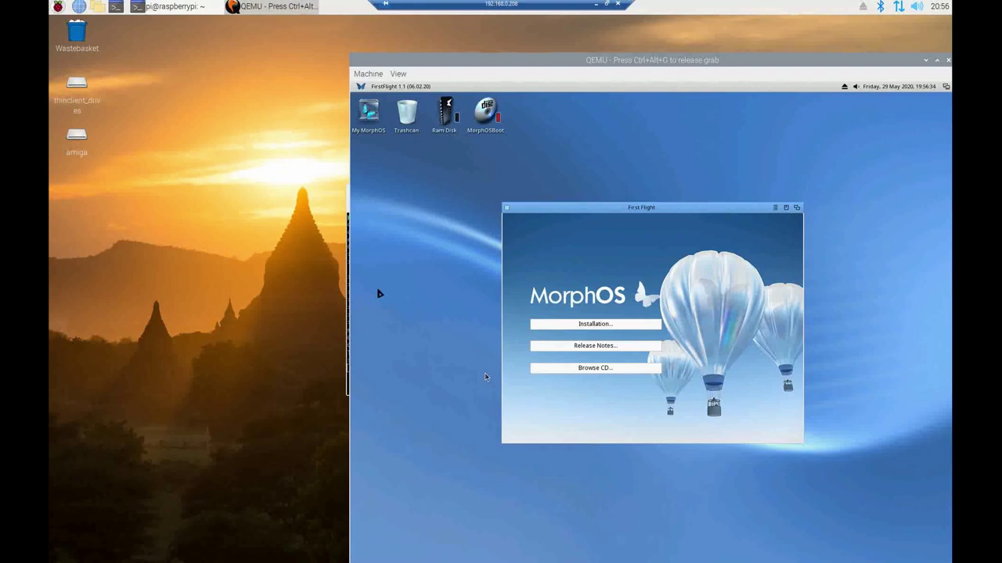
pyautogui.hotkey('ctrl', 'alt', 'g')
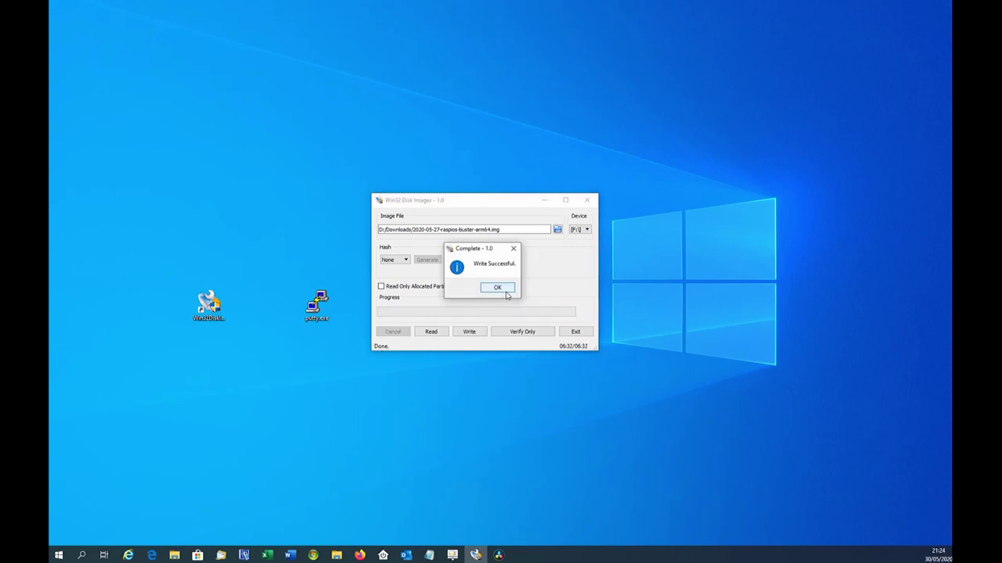
# Dismiss the Write Successful notice and open the boot (F:) drive in File Explorer
pyautogui.click(506, 290)
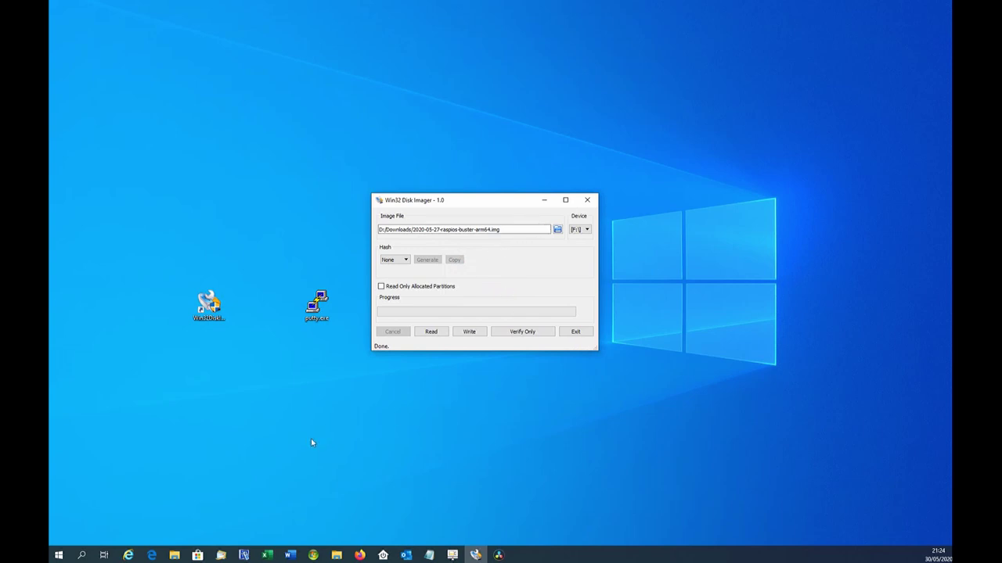
pyautogui.press('super+e')
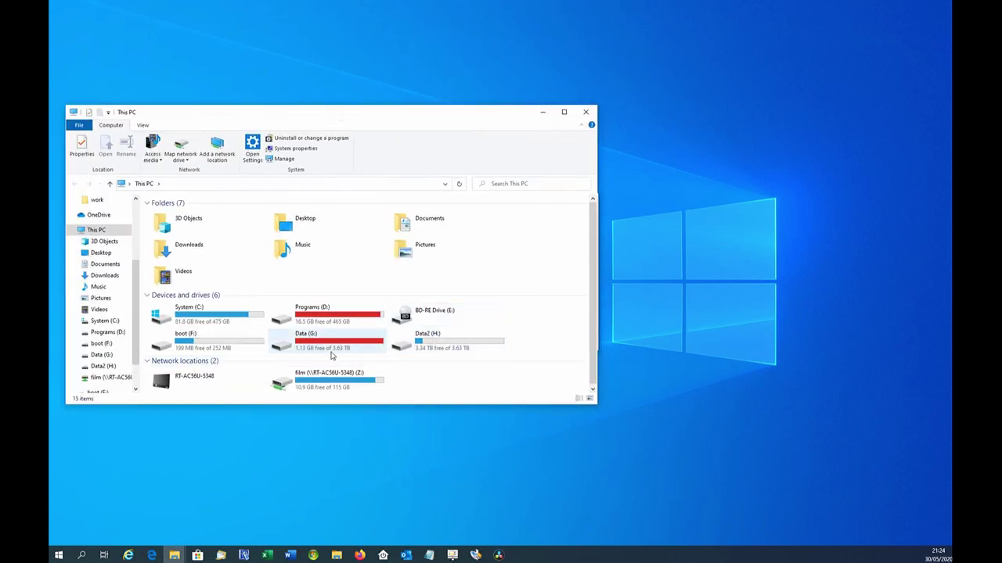
pyautogui.click(191, 348)
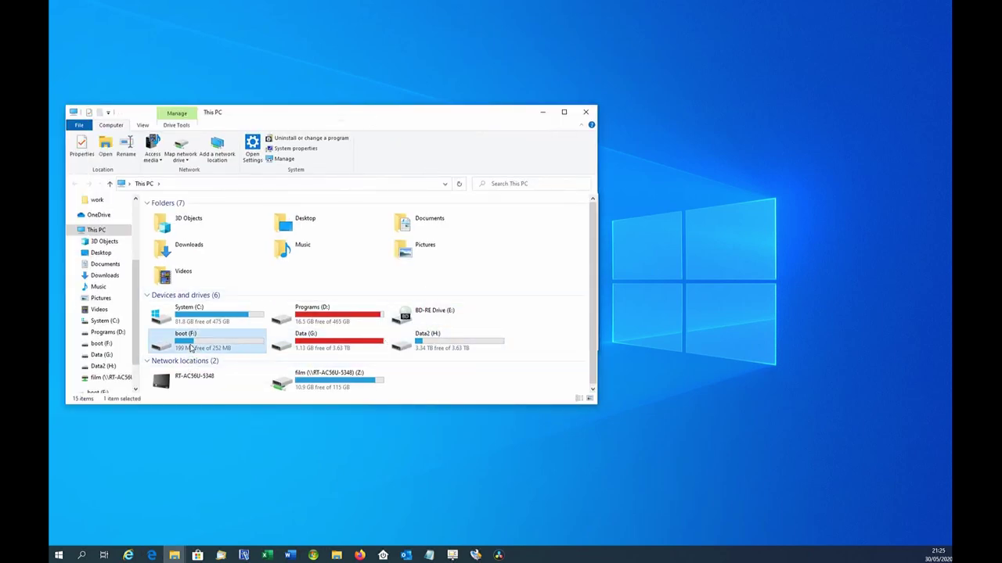
pyautogui.doubleClick(190, 348)
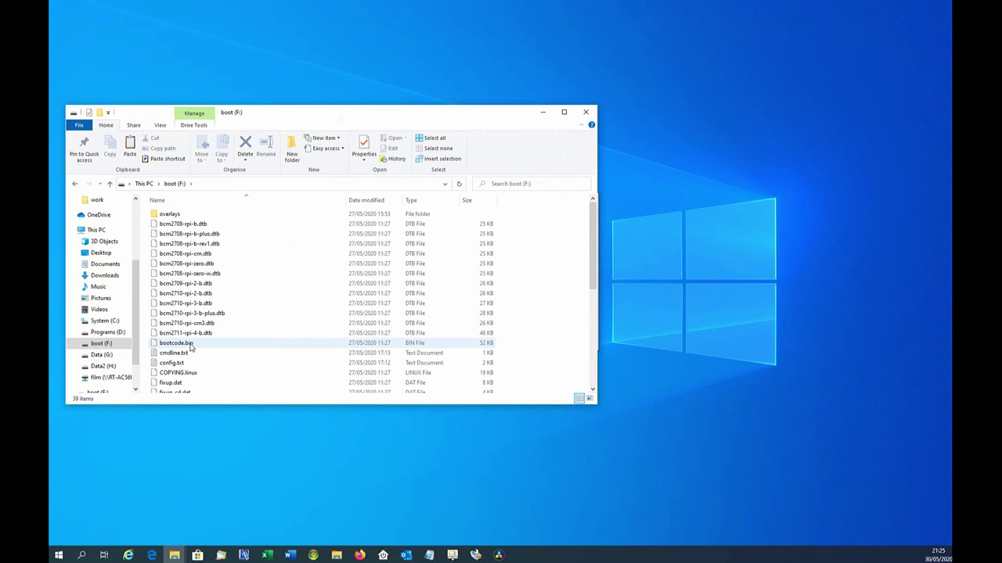
# Create a new text document on boot (F:) and rename it to ssh without extension
pyautogui.rightClick(536, 328)
pyautogui.moveTo(580, 426)
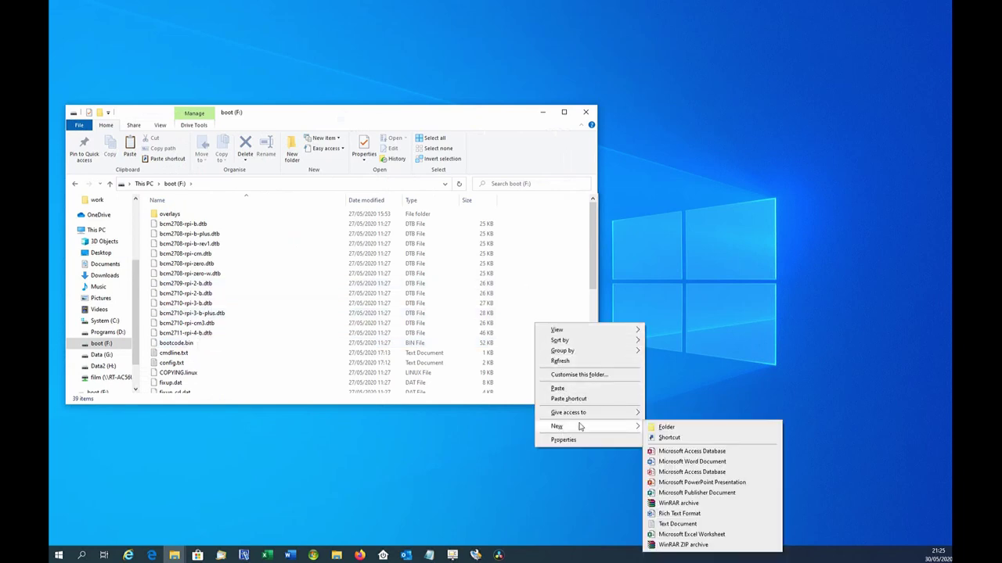
pyautogui.click(678, 524)
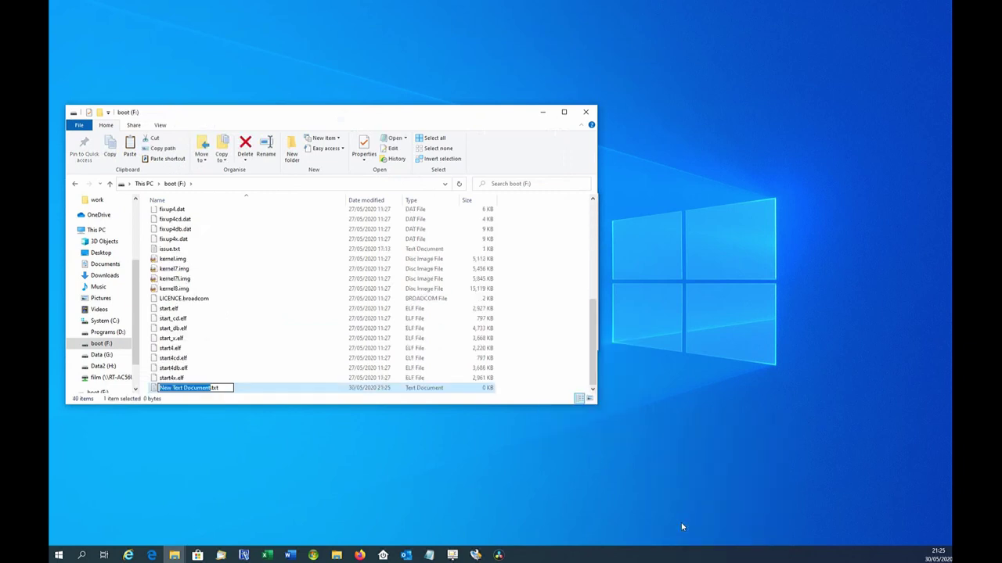
pyautogui.write('ssh')
pyautogui.press('Delete')
pyautogui.press('Delete')
pyautogui.press('Delete')
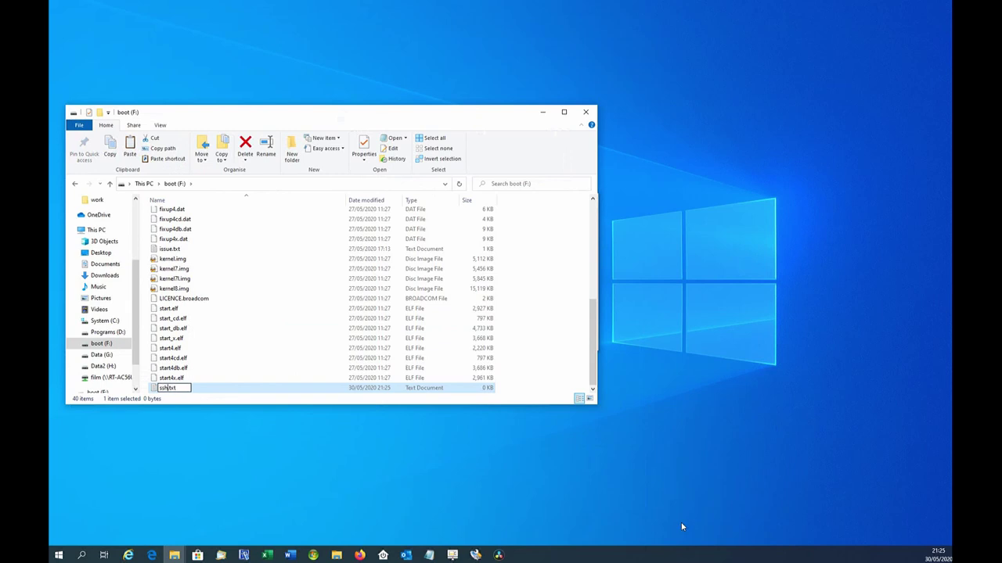
pyautogui.press('Delete')
pyautogui.press('Return')
pyautogui.press('Return')
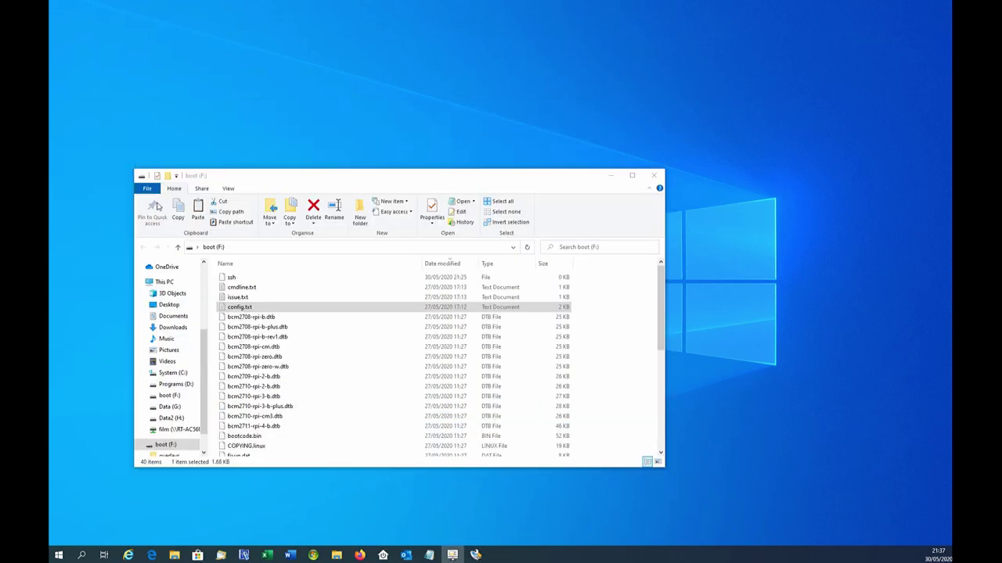
# In config.txt, paste over_voltage=6, arm_freq=2000 and gpu_freq=750 below hdmi_safe
pyautogui.click(241, 309)
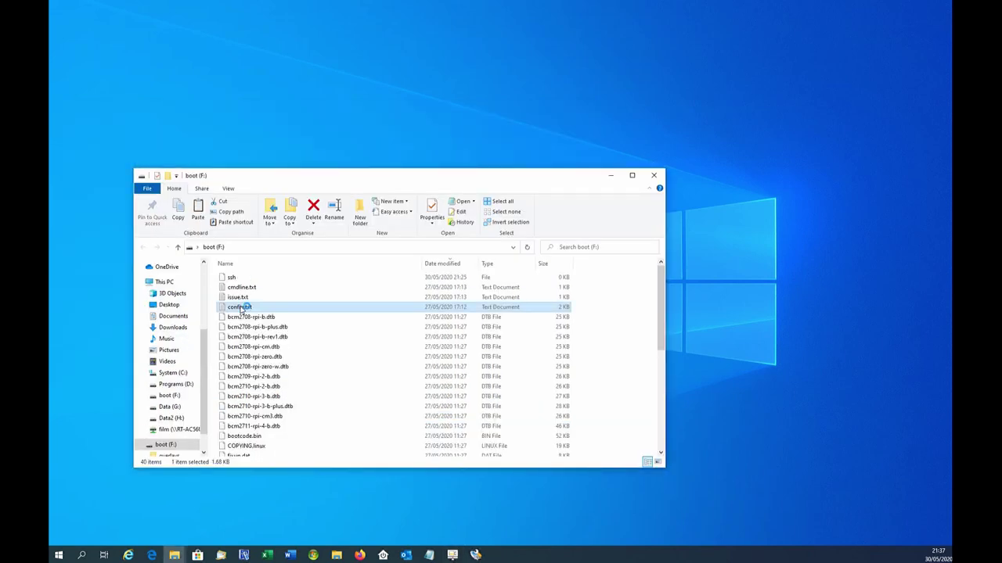
pyautogui.doubleClick(241, 309)
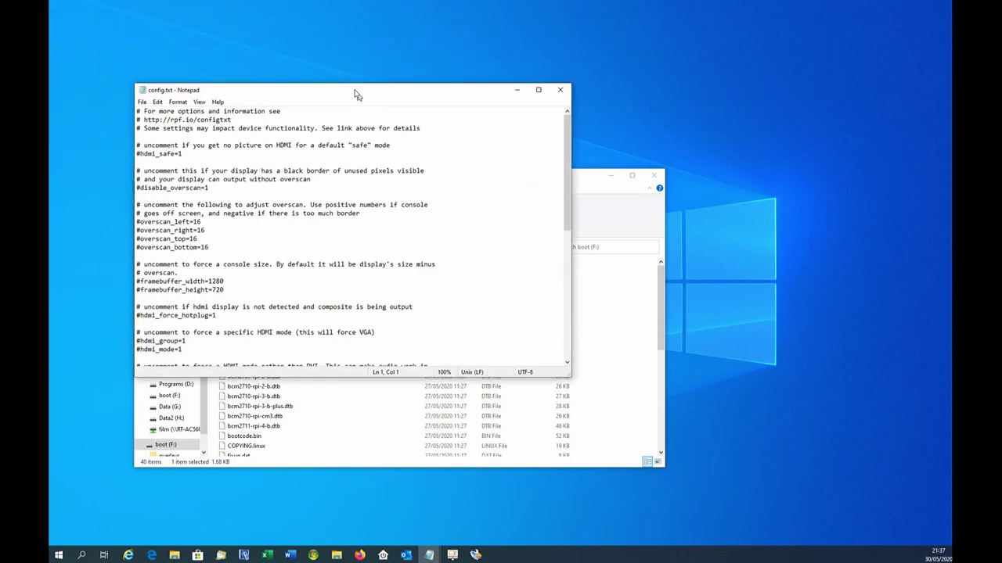
pyautogui.click(153, 163)
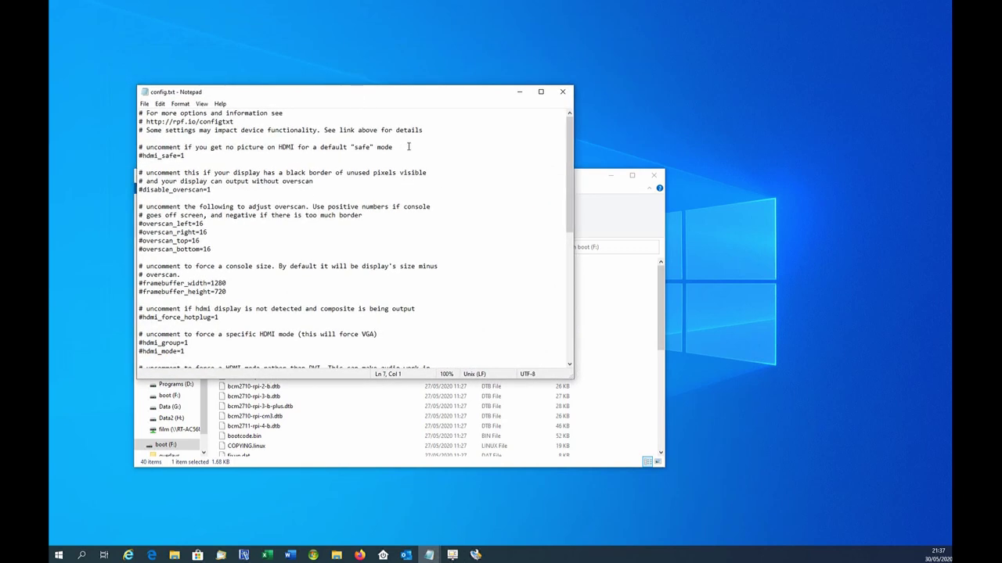
pyautogui.press('Return')
pyautogui.press('Return')
pyautogui.press('Return')
pyautogui.press('Return')
pyautogui.press('Return')
pyautogui.press('Up')
pyautogui.press('Up')
pyautogui.press('Up')
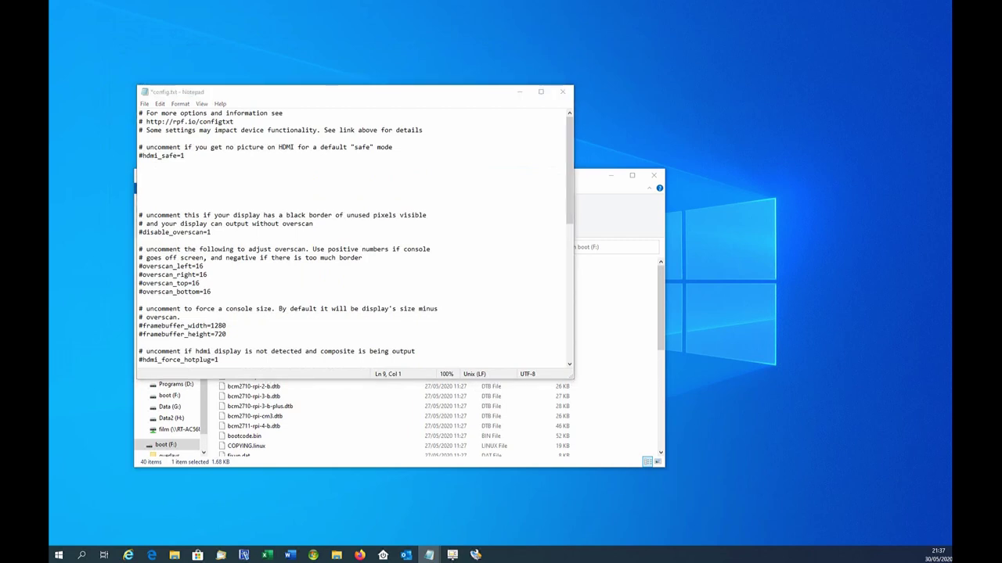
pyautogui.rightClick(141, 184)
pyautogui.click(164, 225)
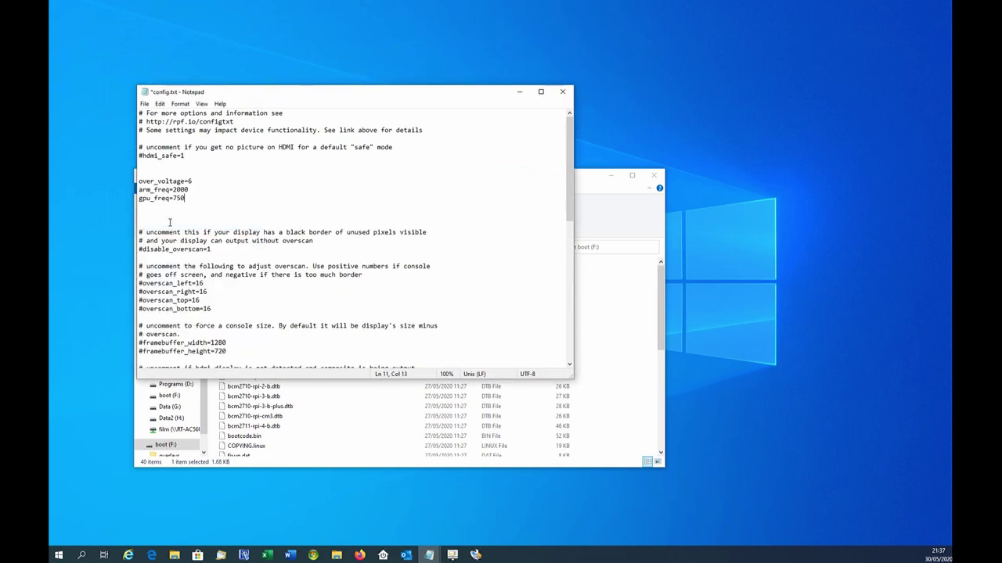
# Save config.txt and eject the boot (F:) drive
pyautogui.click(562, 91)
pyautogui.click(470, 277)
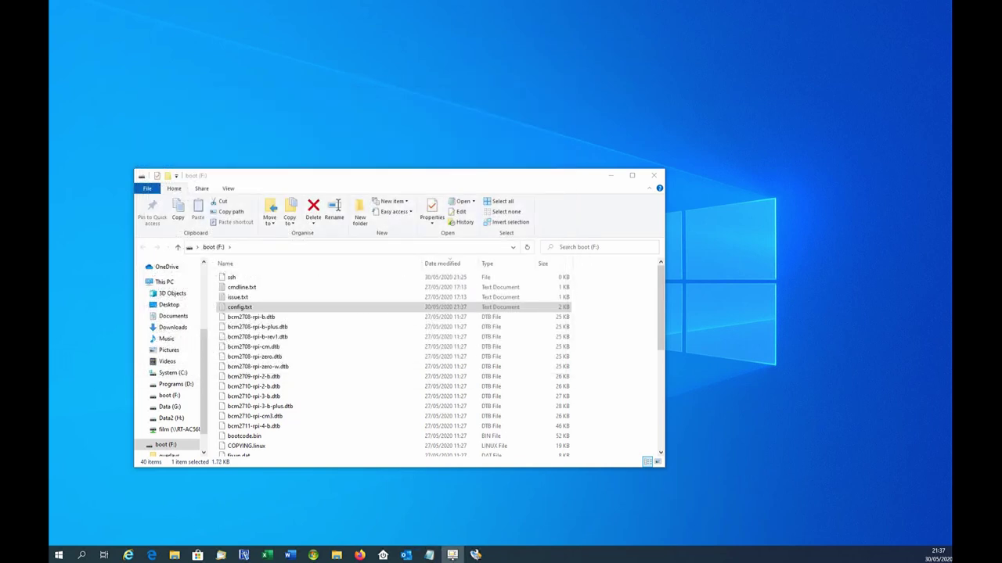
pyautogui.rightClick(167, 447)
pyautogui.click(201, 374)
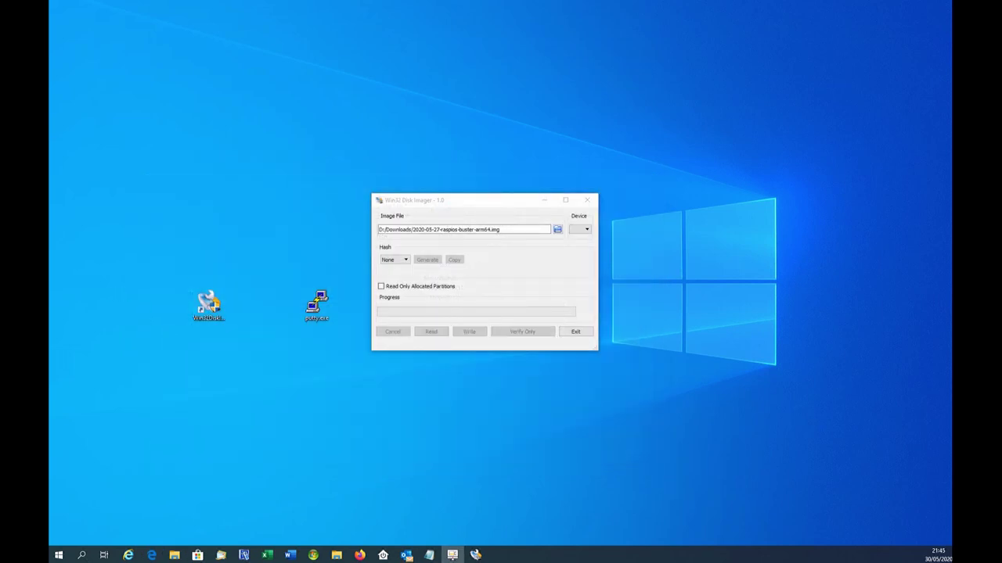
# Connect PuTTY via SSH to 192.168.0.206, trust the host key, and log in
pyautogui.click(586, 199)
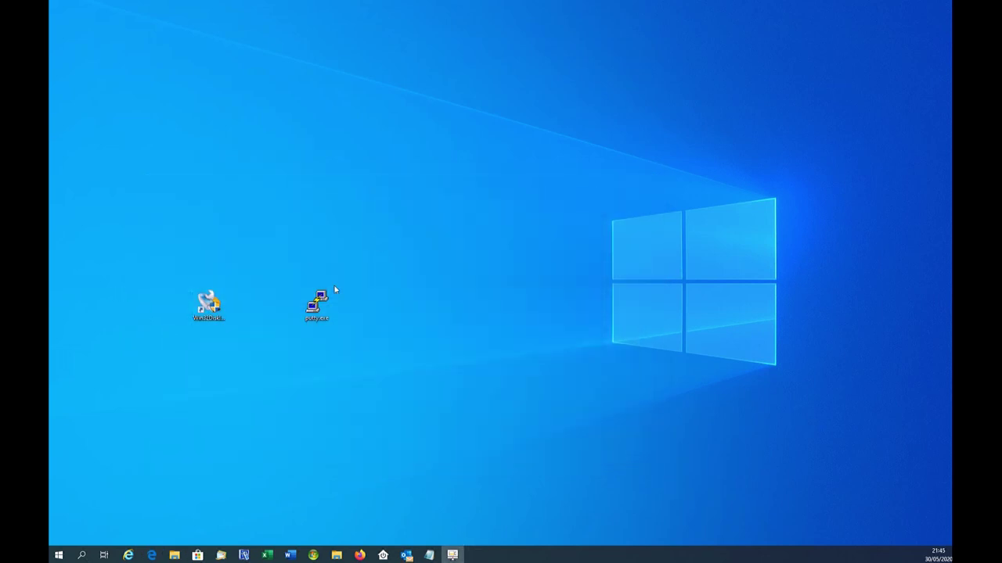
pyautogui.doubleClick(311, 311)
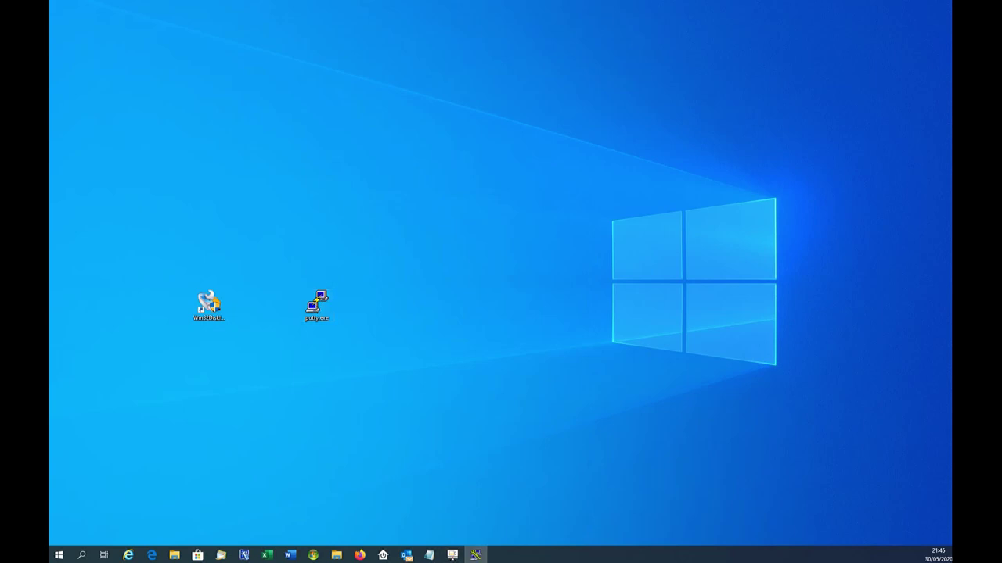
pyautogui.moveTo(192, 166); pyautogui.dragTo(313, 161)
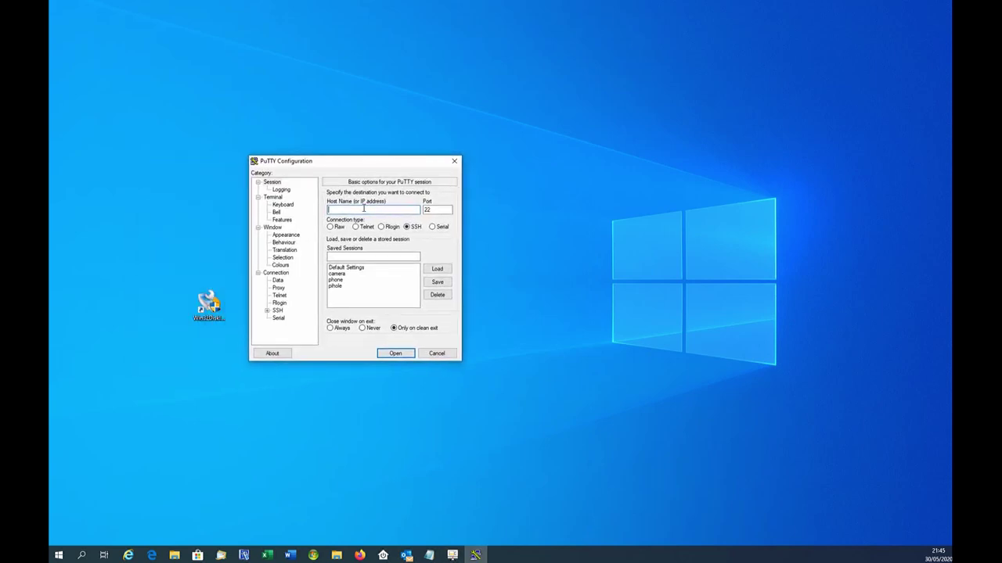
pyautogui.write('192.168.0.206')
pyautogui.press('Return')
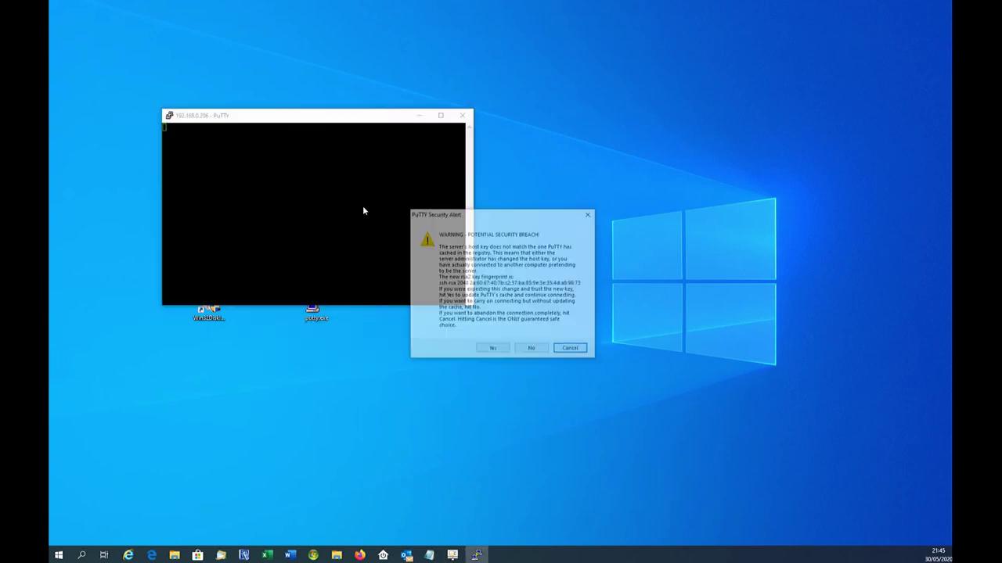
pyautogui.click(486, 353)
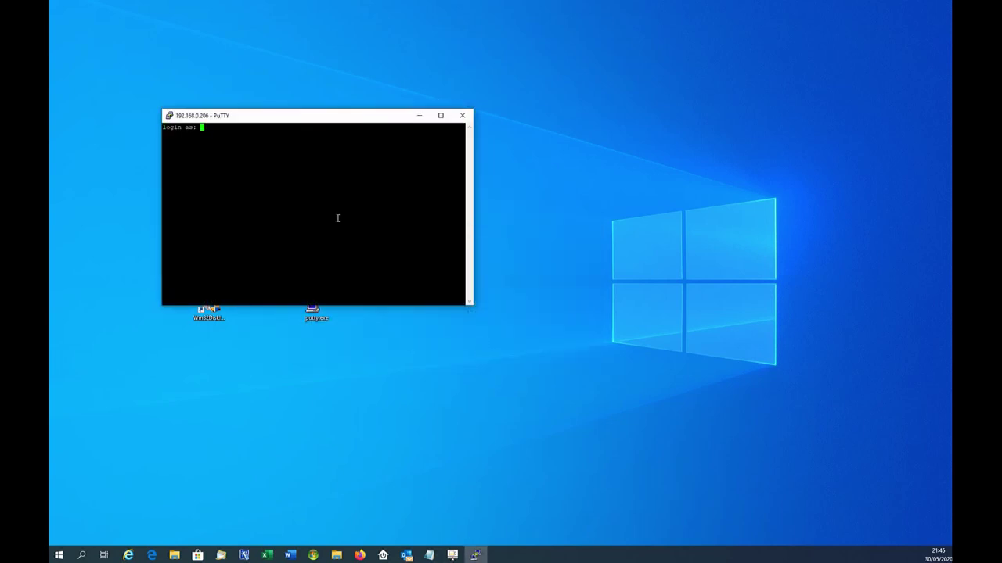
pyautogui.write('pi')
pyautogui.press('Return')
pyautogui.press('Return')
pyautogui.press('Return')
pyautogui.press('Return')
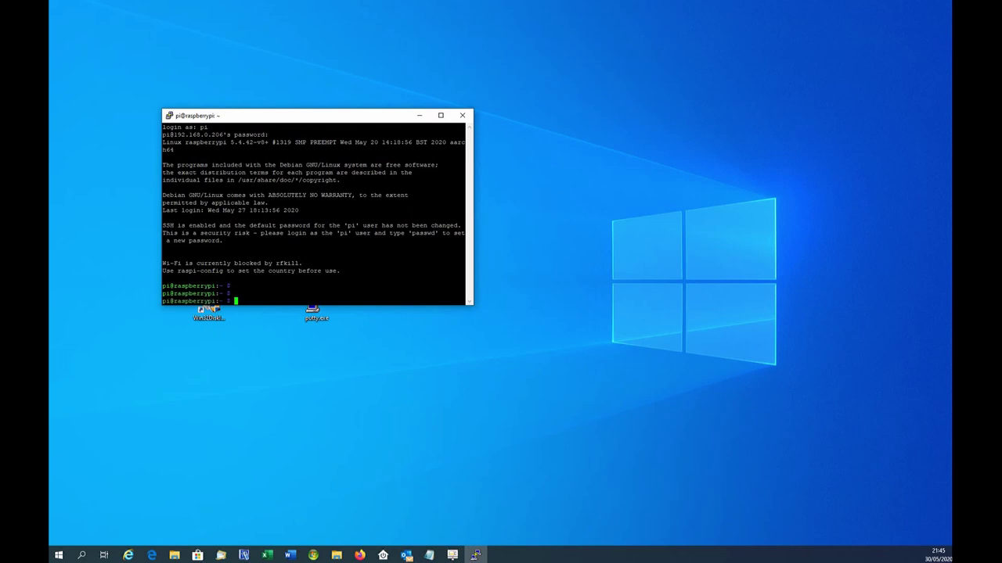
# Refresh the Pi's package lists with sudo apt-get update, correcting the mistyped command
pyautogui.hotkey('alt', 'Tab')
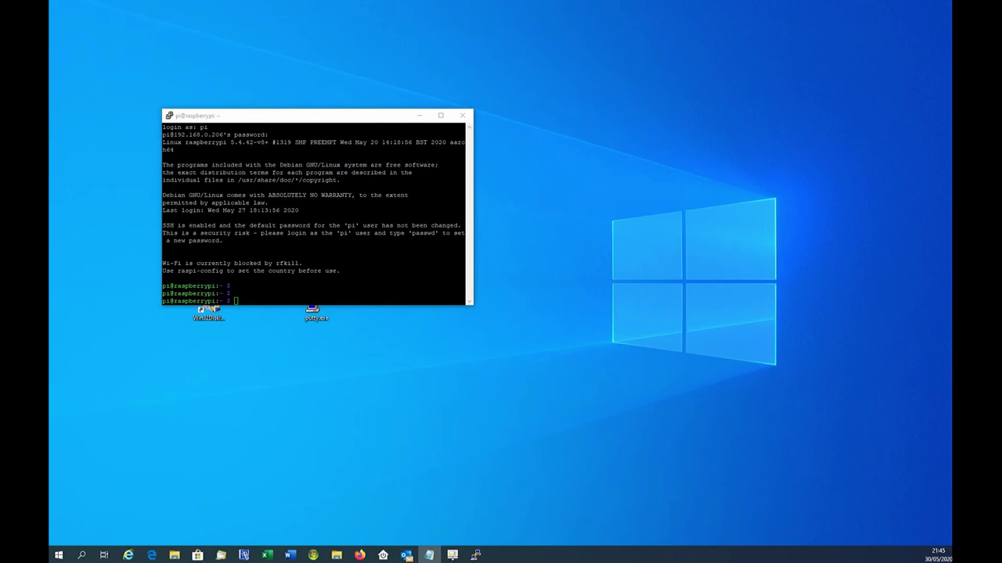
pyautogui.click(269, 293)
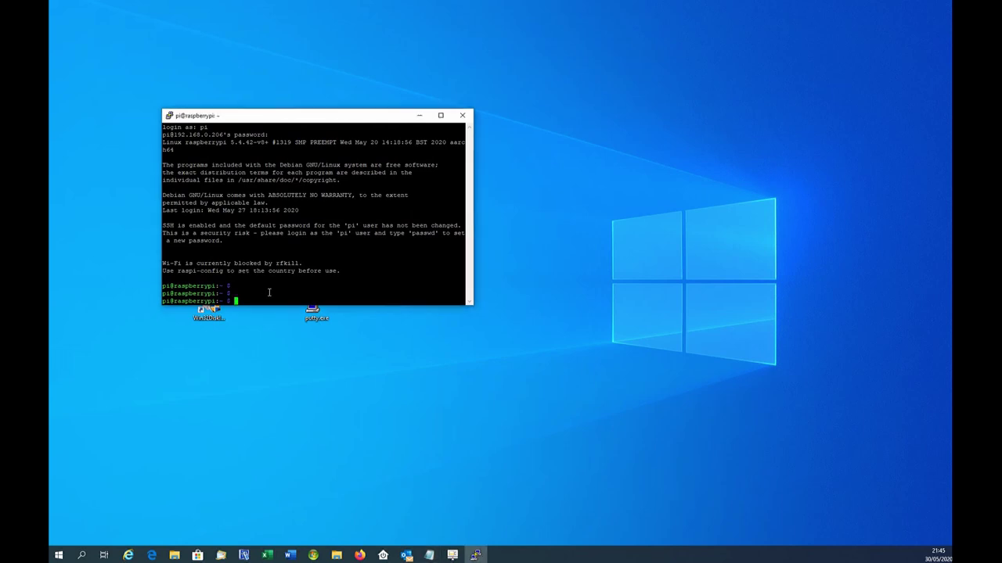
pyautogui.write('sudo apt-update')
pyautogui.press('Return')
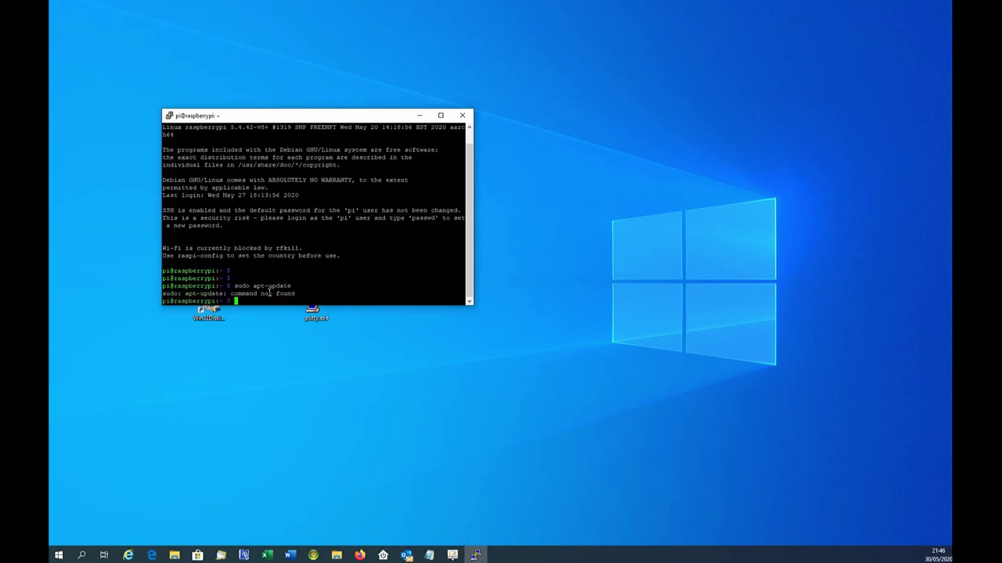
pyautogui.press('Up')
pyautogui.press('Left')
pyautogui.press('Left')
pyautogui.press('Left')
pyautogui.press('Left')
pyautogui.press('Left')
pyautogui.press('Left')
pyautogui.write('get')
pyautogui.press('Return')
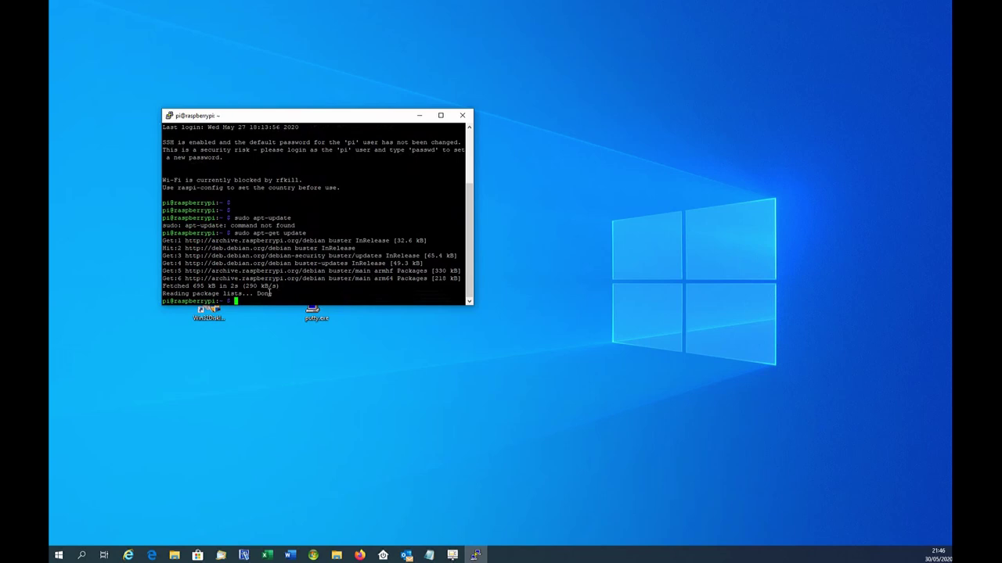
# Install xrdp with sudo apt install xrdp, confirming with y
pyautogui.write('sudo apt install xrdp')
pyautogui.press('Return')
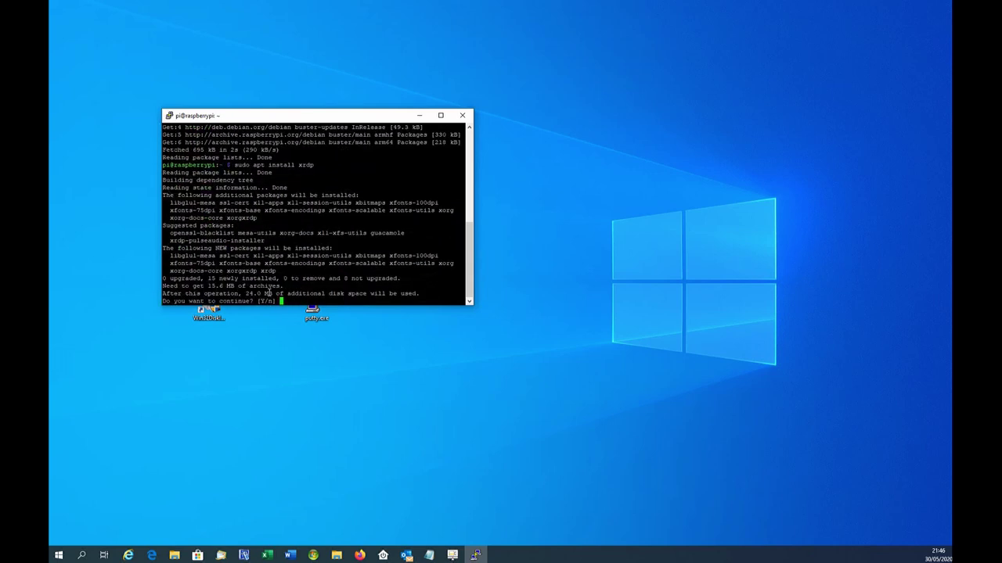
pyautogui.write('y')
pyautogui.press('Return')
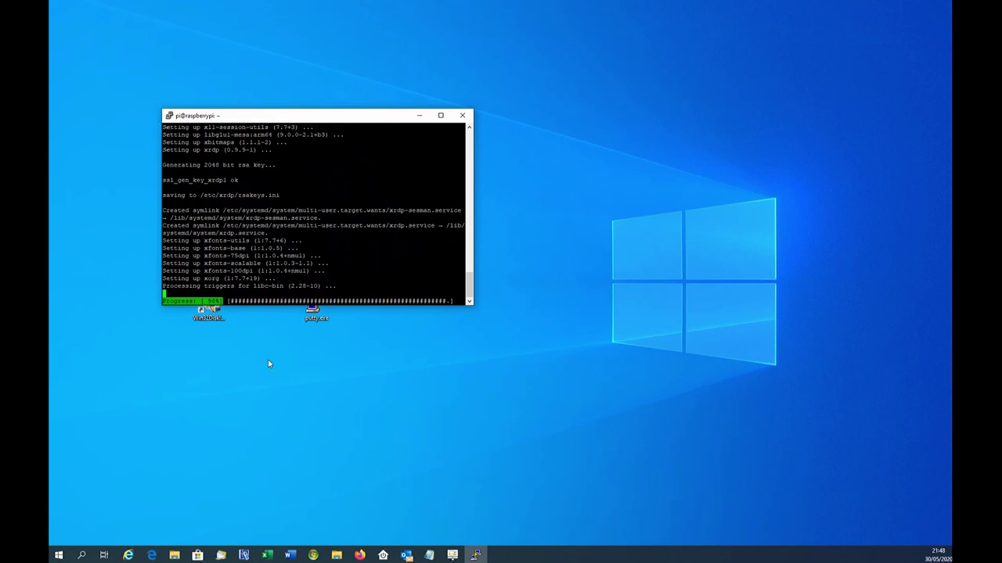
# Launch the Remote Desktop client mstsc from the Start menu
pyautogui.press('super')
pyautogui.write('mstsc')
pyautogui.press('Return')
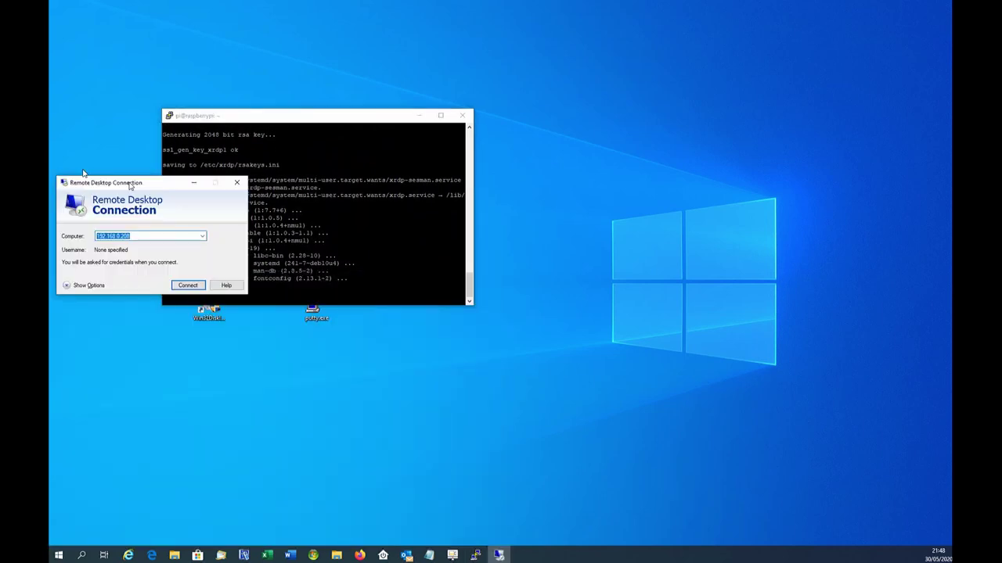
# Connect Remote Desktop to 192.168.0.206, accept the certificate, and log in with the Pi's password
pyautogui.moveTo(130, 186); pyautogui.dragTo(336, 304)
pyautogui.click(341, 356)
pyautogui.press('BackSpace')
pyautogui.write('6')
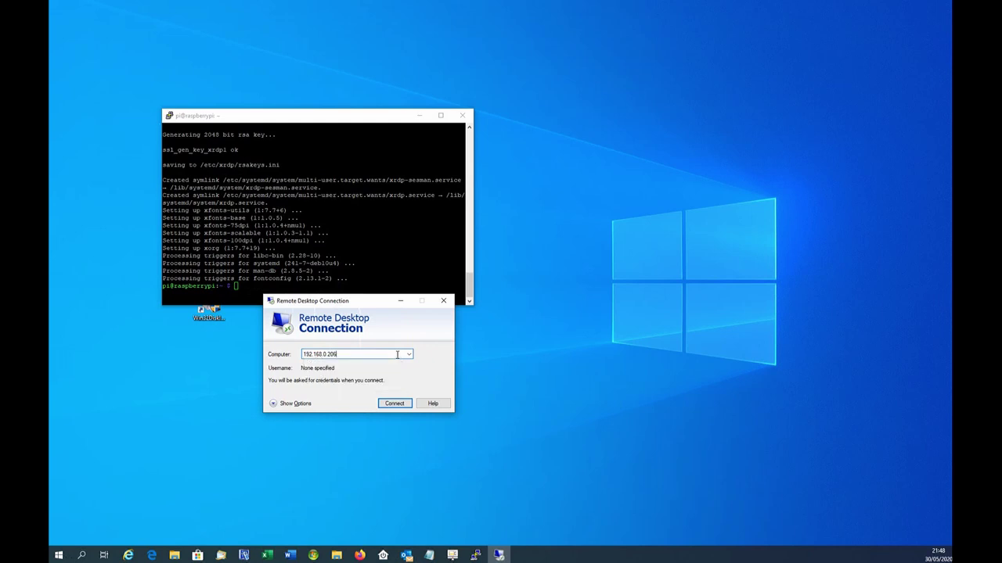
pyautogui.press('Return')
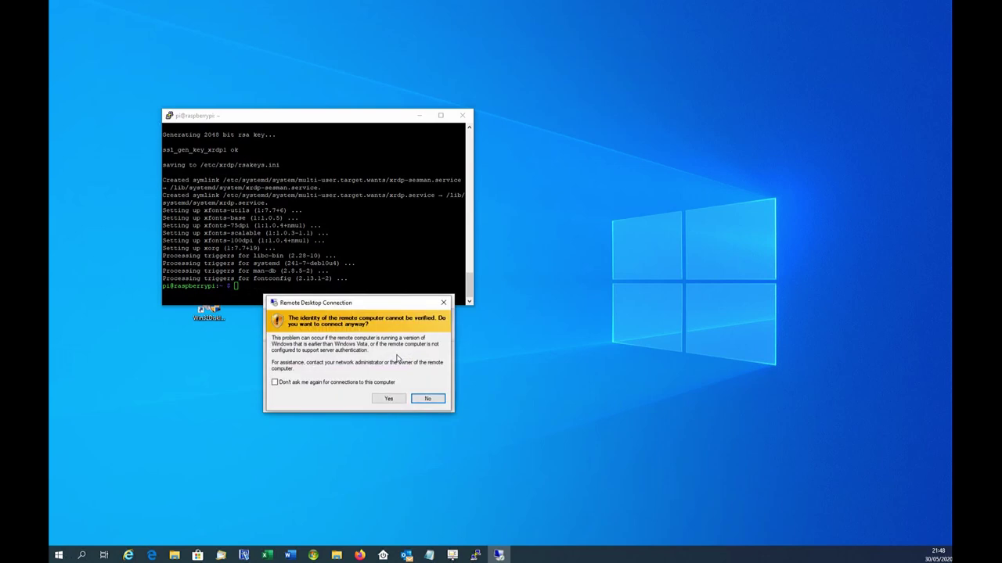
pyautogui.click(388, 398)
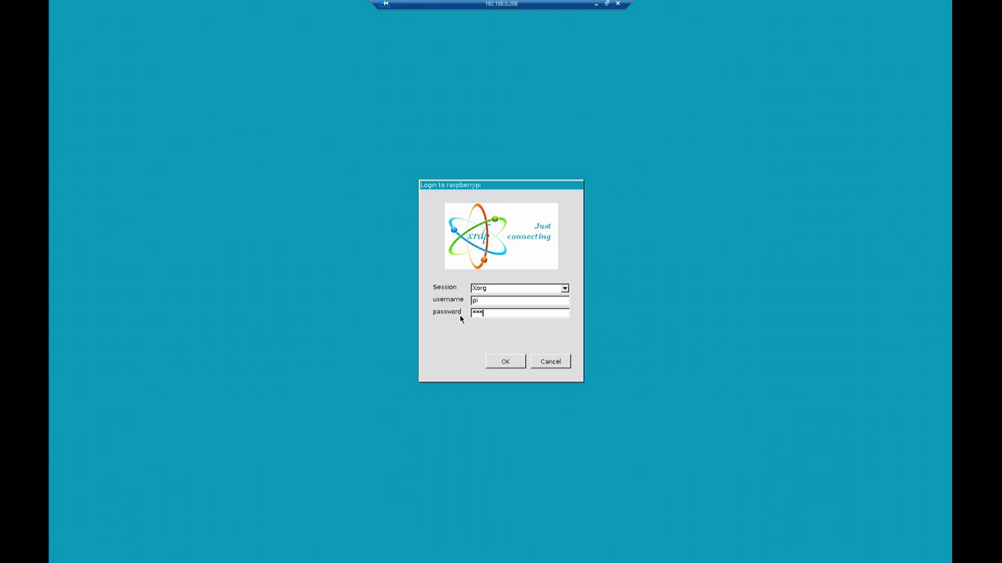
pyautogui.write('berry')
pyautogui.click(506, 362)
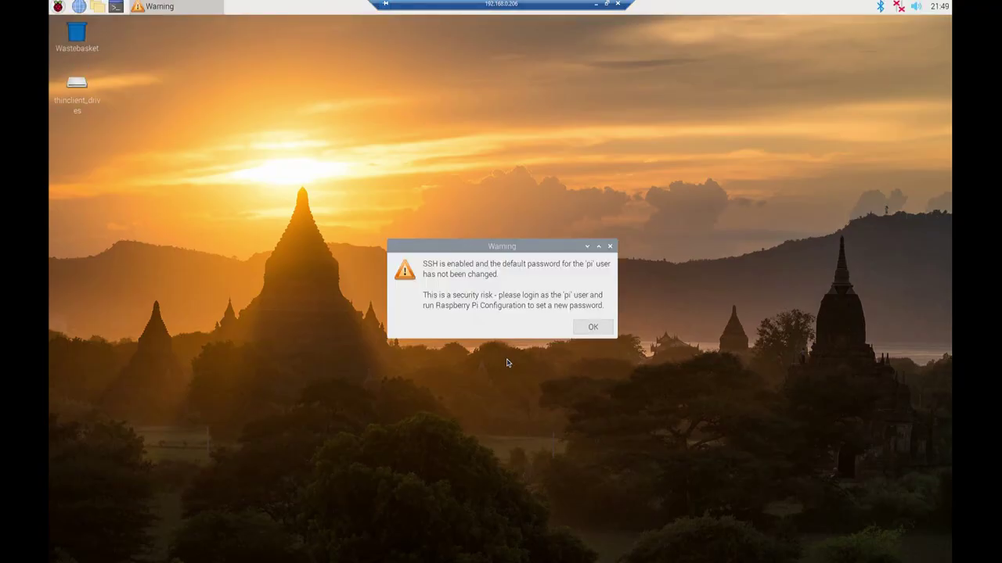
# Dismiss the password warning and run sudo apt-get update in a Pi terminal
pyautogui.click(593, 327)
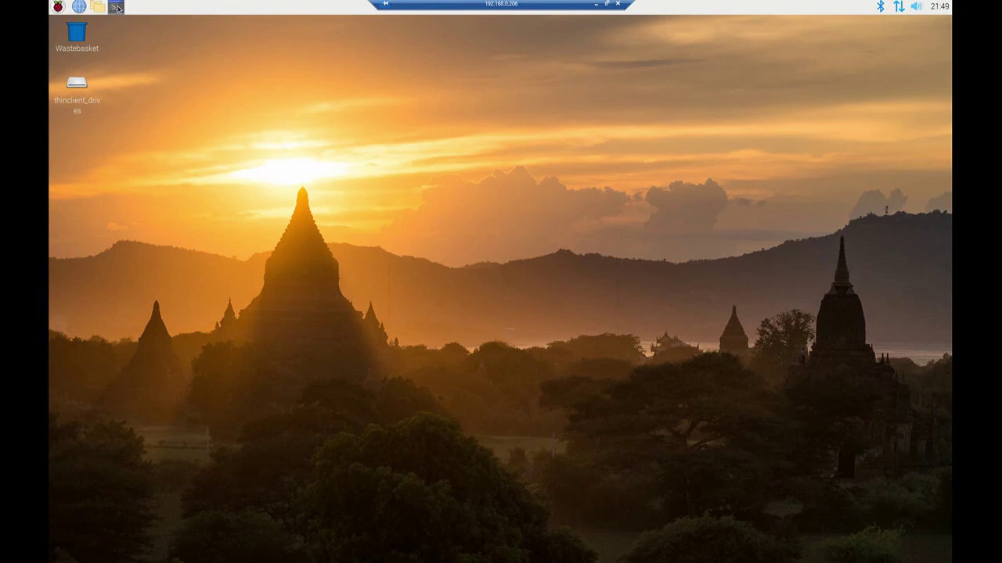
pyautogui.click(117, 8)
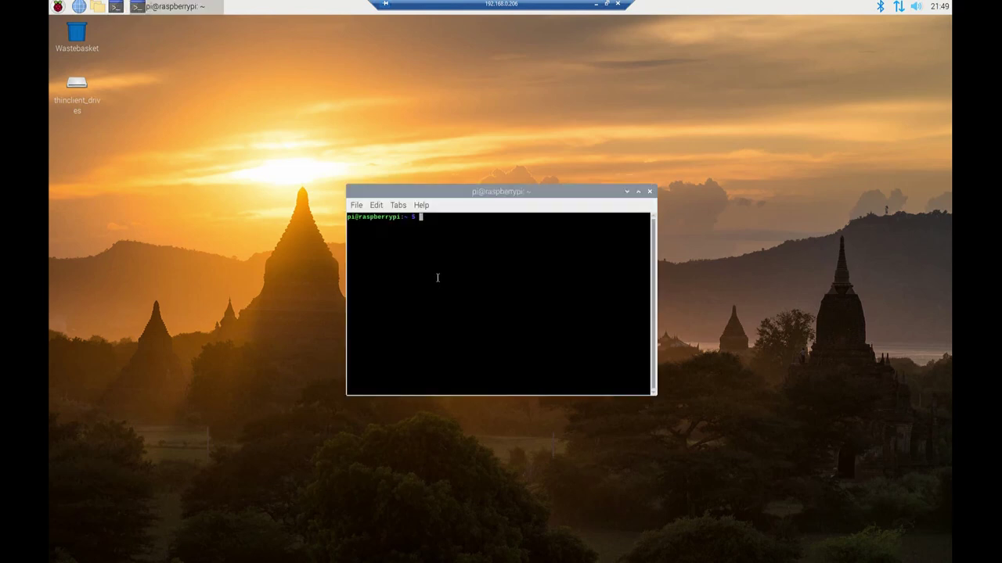
pyautogui.write('sudo apt-get update')
pyautogui.press('Return')
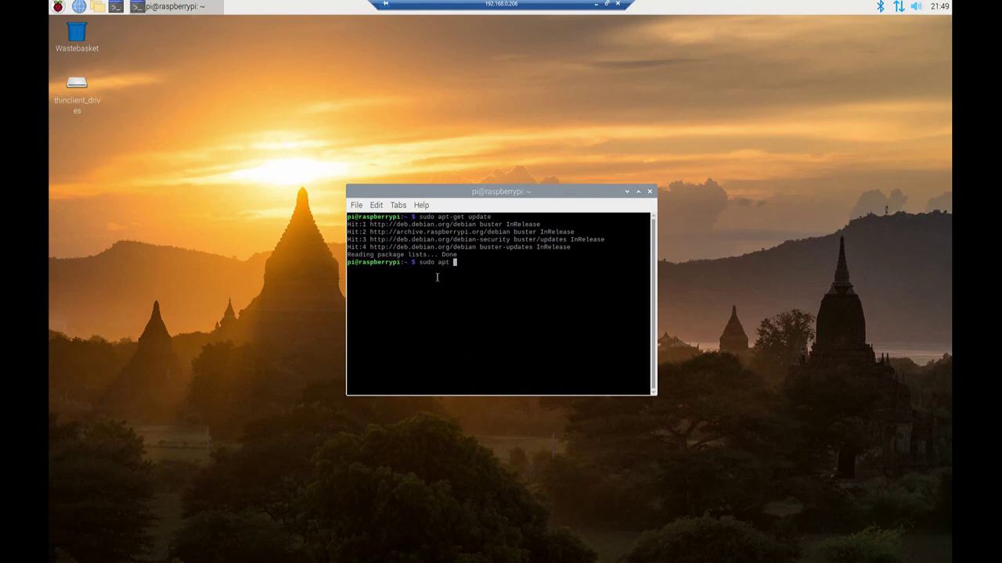
# Install qemu-system with sudo apt install, confirming with y
pyautogui.write('nstall qemu-system')
pyautogui.press('Return')
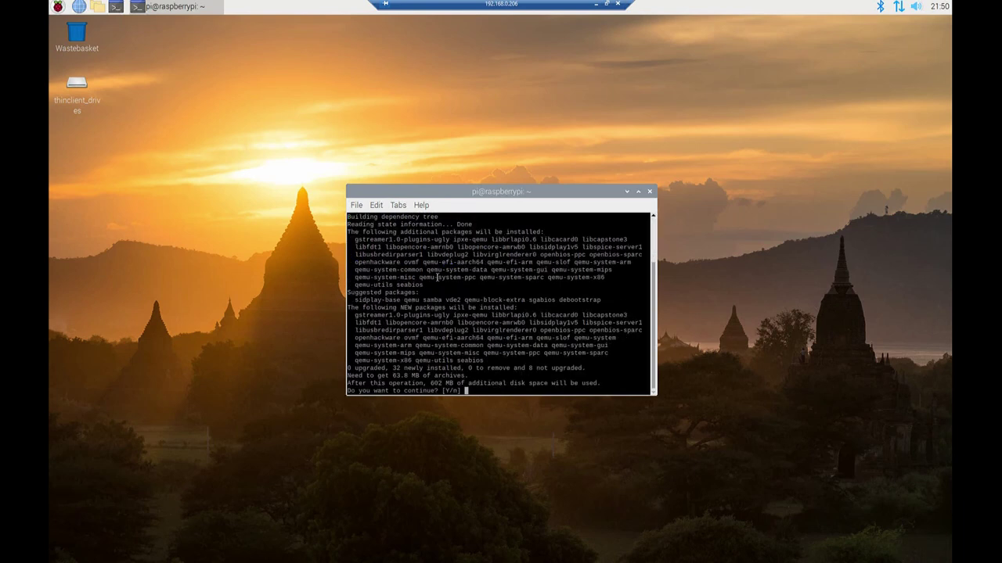
pyautogui.write('y')
pyautogui.press('Return')
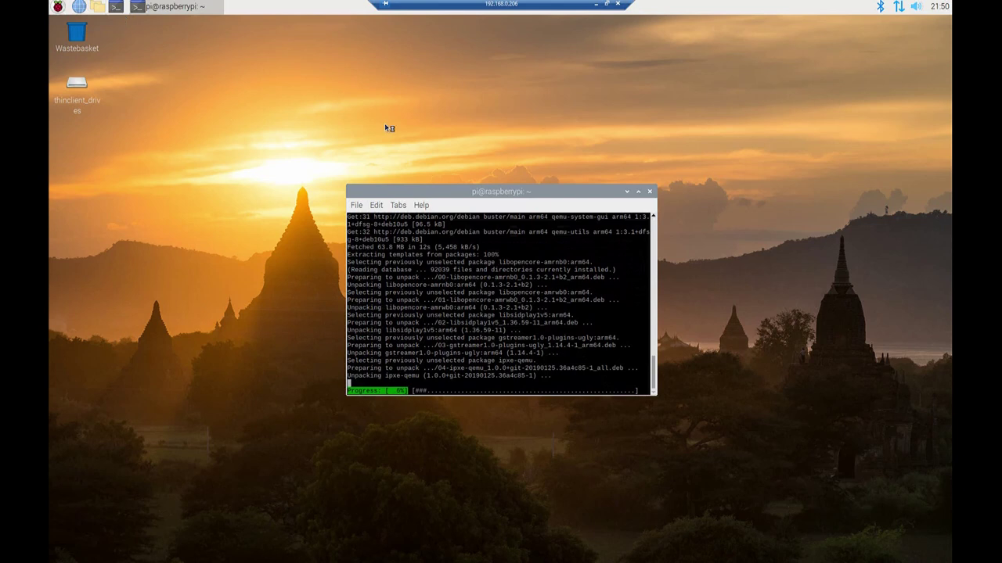
# Move the terminal window up and to the right while the qemu install continues
pyautogui.moveTo(484, 191); pyautogui.dragTo(706, 174)
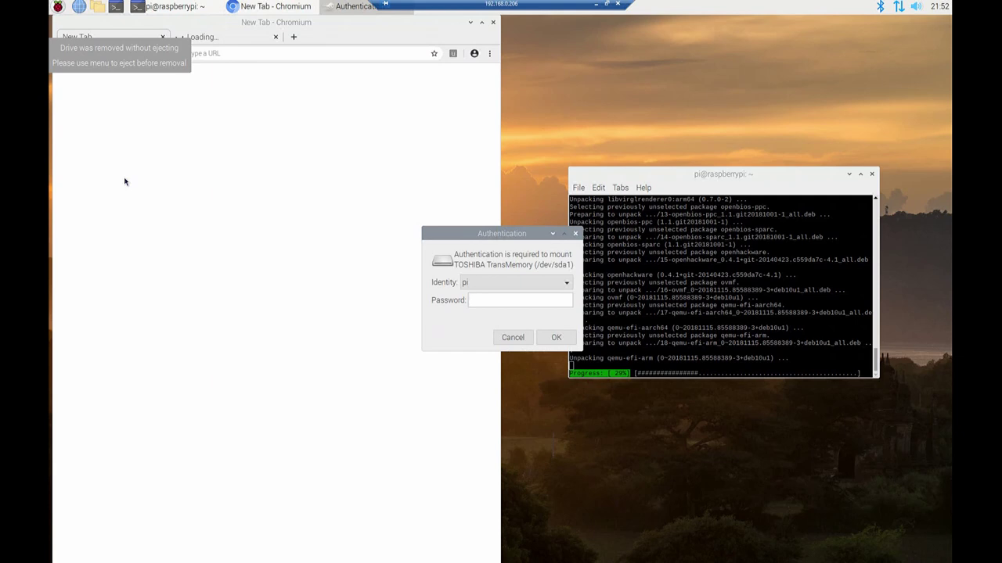
# Enter the user's password in the Authentication dialog to mount the USB drive
pyautogui.click(484, 298)
pyautogui.write('raspberry')
pyautogui.press('Return')
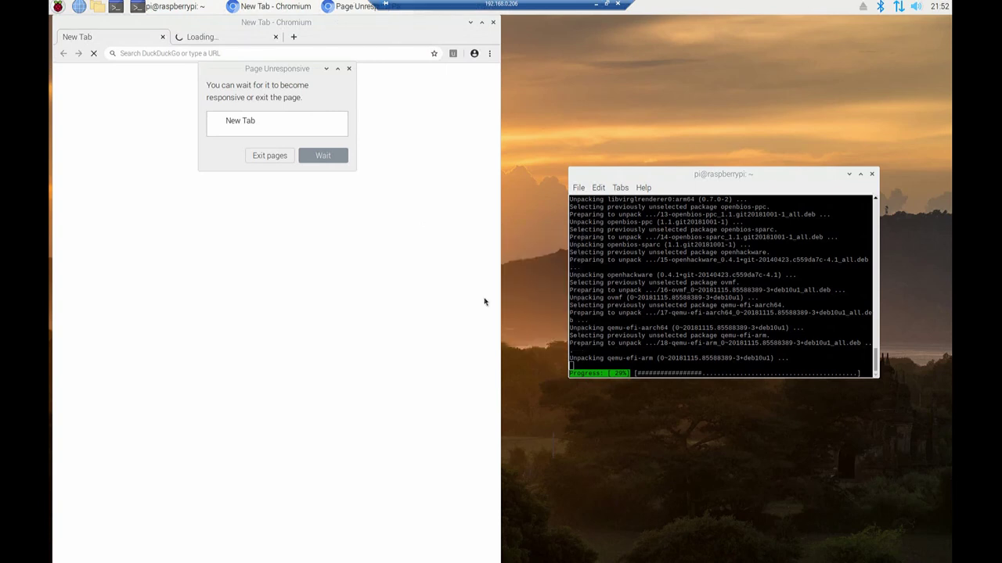
# Keep waiting on the unresponsive page and focus the browser's address bar
pyautogui.click(312, 163)
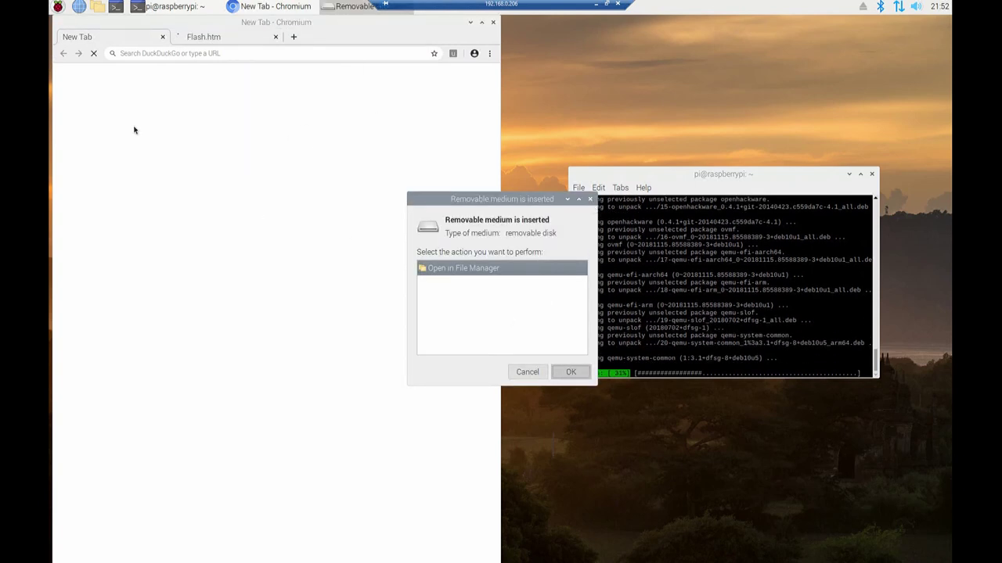
pyautogui.click(163, 53)
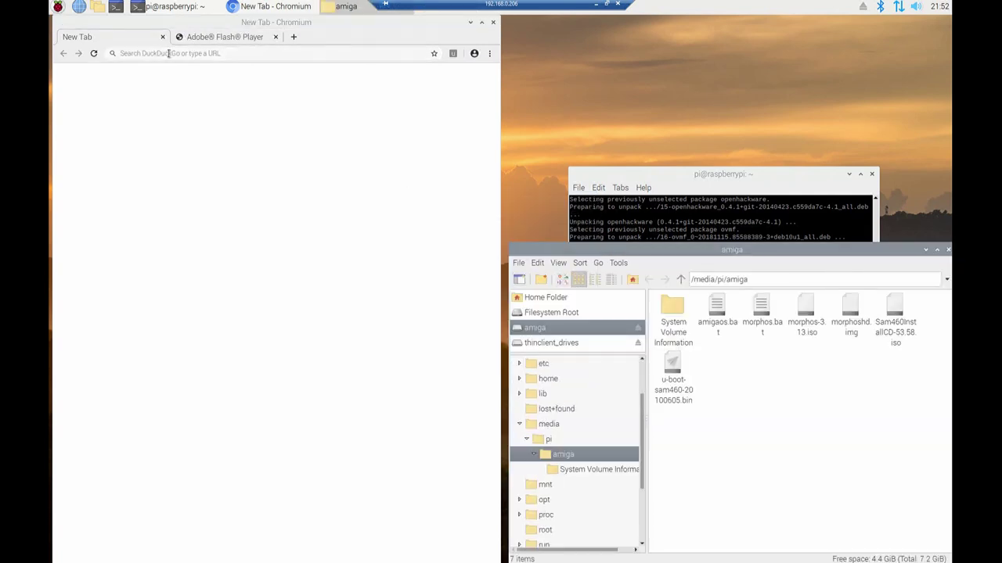
pyautogui.click(169, 53)
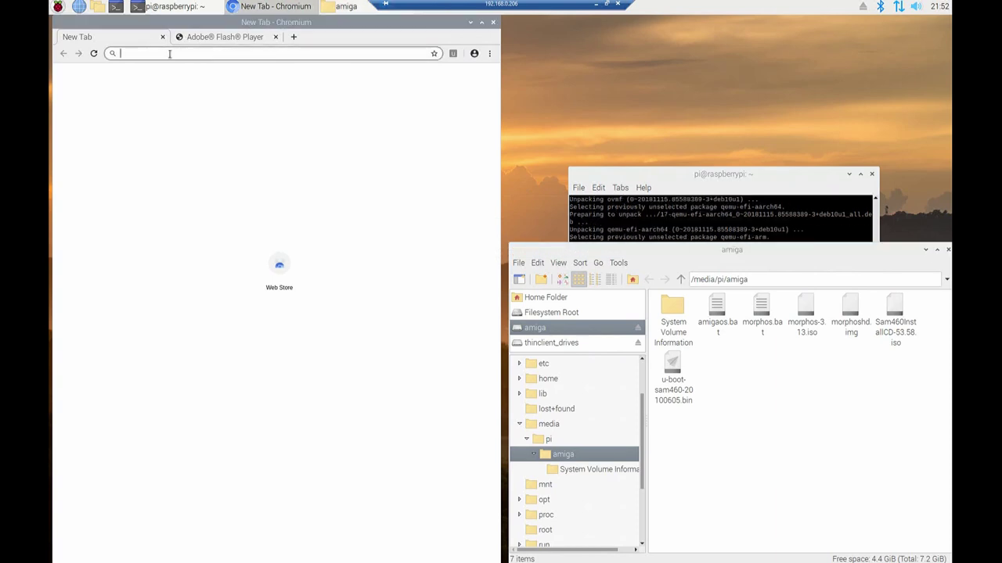
# Open qemu's pc-bios folder on GitHub and close the amiga drive's file manager window
pyautogui.write('https://github.com/qemu/qemu/tree/master/pc-bios')
pyautogui.press('Return')
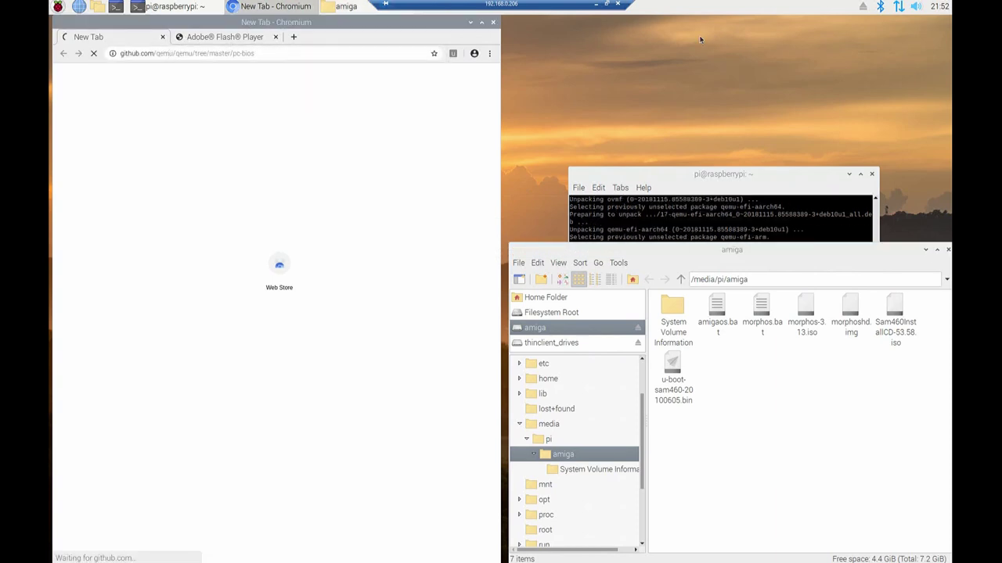
pyautogui.click(941, 242)
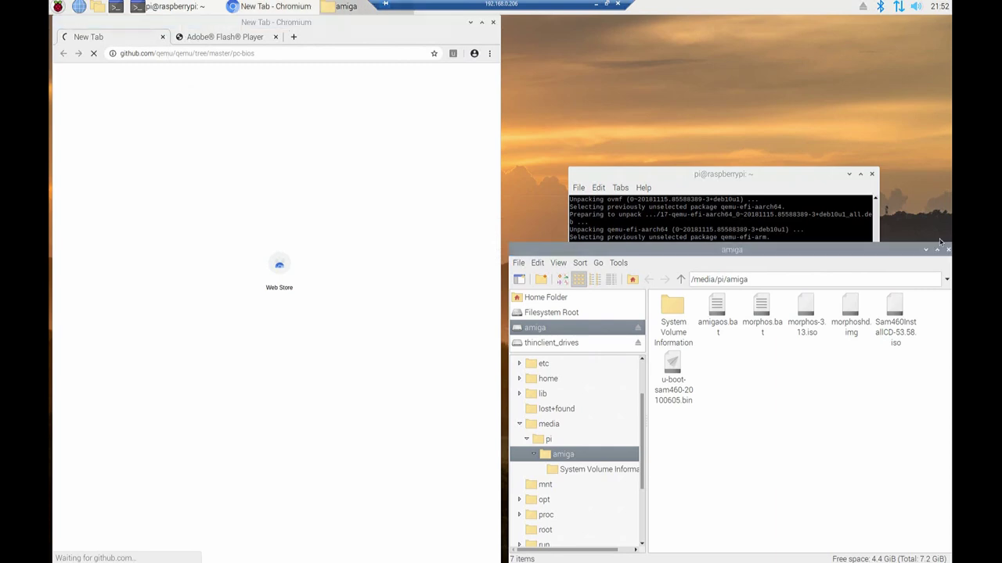
pyautogui.click(947, 249)
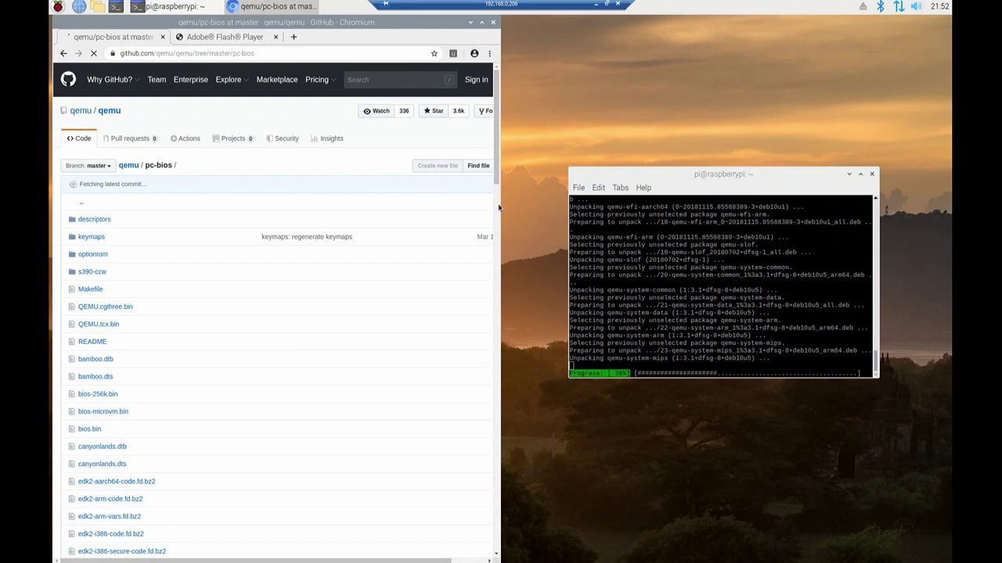
# Download u-boot-sam460-20100605.bin from the pc-bios list and show it in its Downloads folder
pyautogui.scroll(-2, 499, 208)
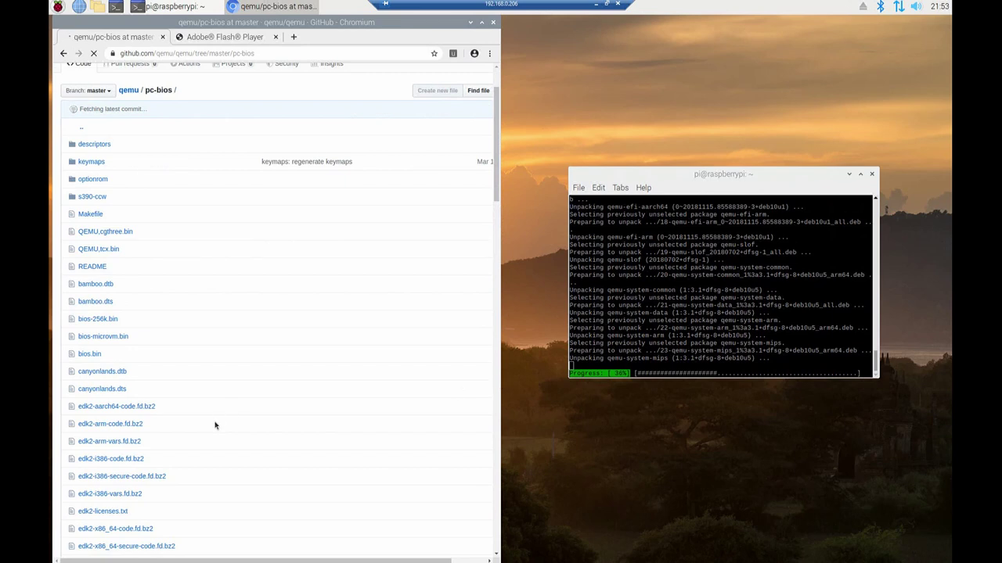
pyautogui.scroll(-2, 216, 426)
pyautogui.scroll(-6, 215, 426)
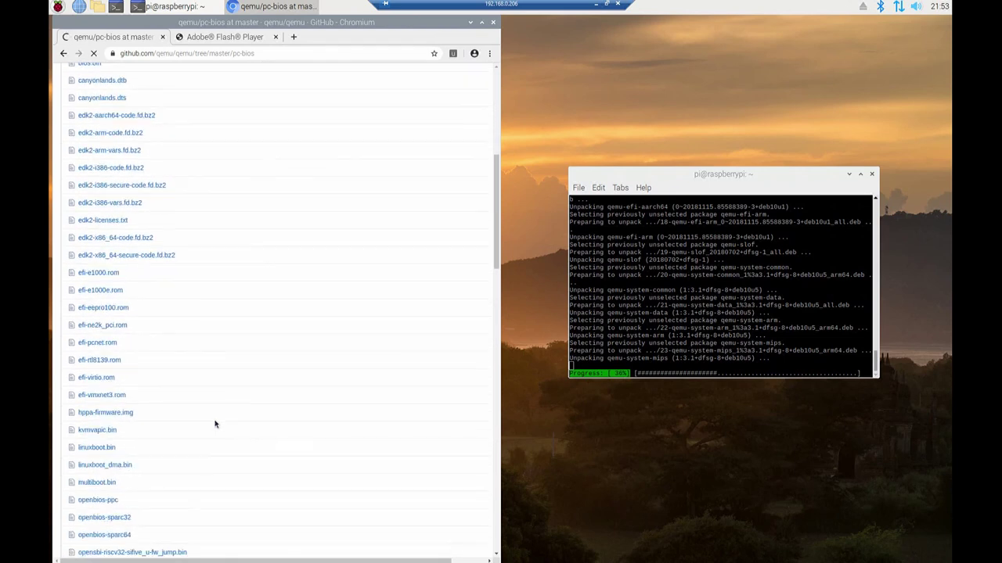
pyautogui.scroll(-3, 215, 424)
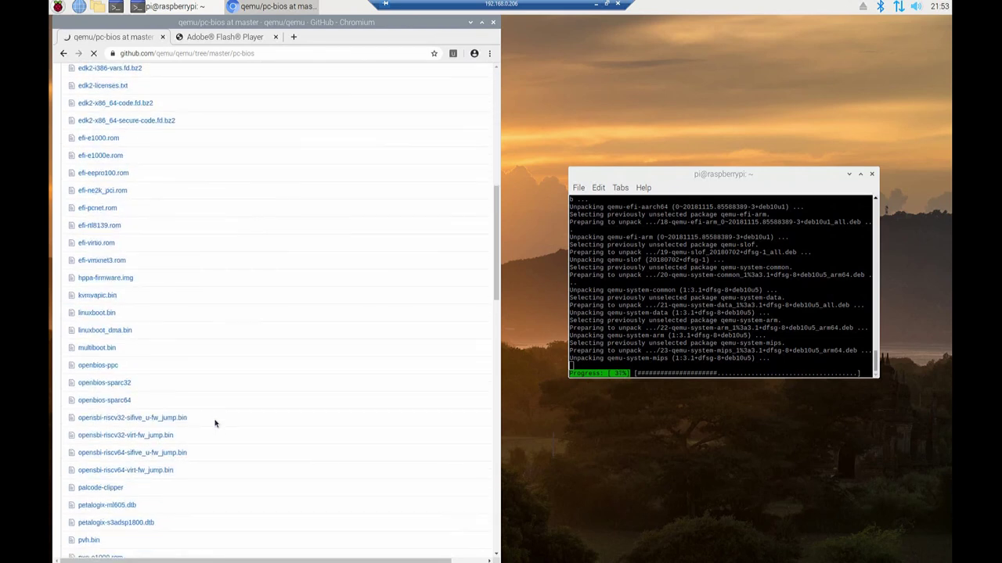
pyautogui.scroll(-5, 215, 424)
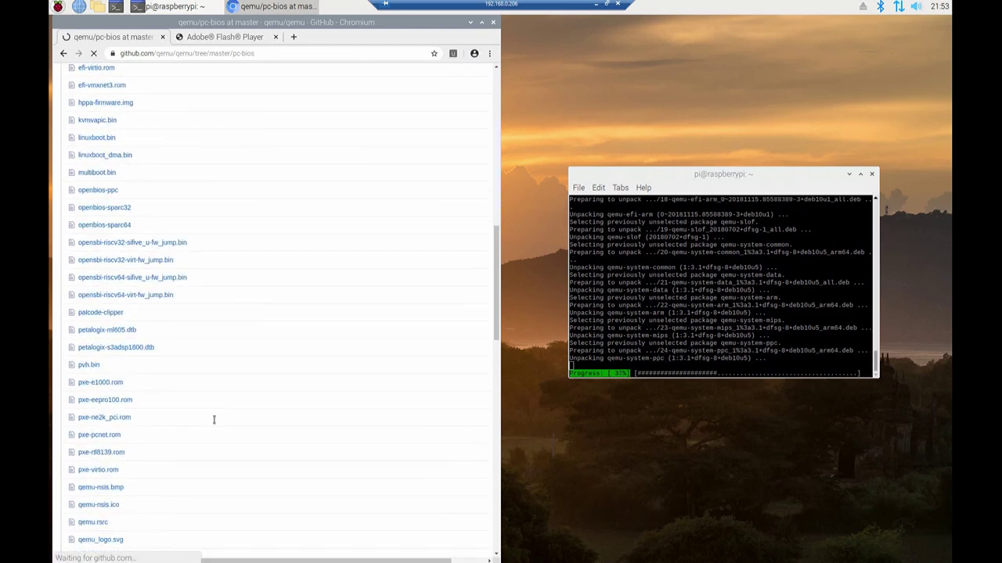
pyautogui.scroll(-3, 216, 423)
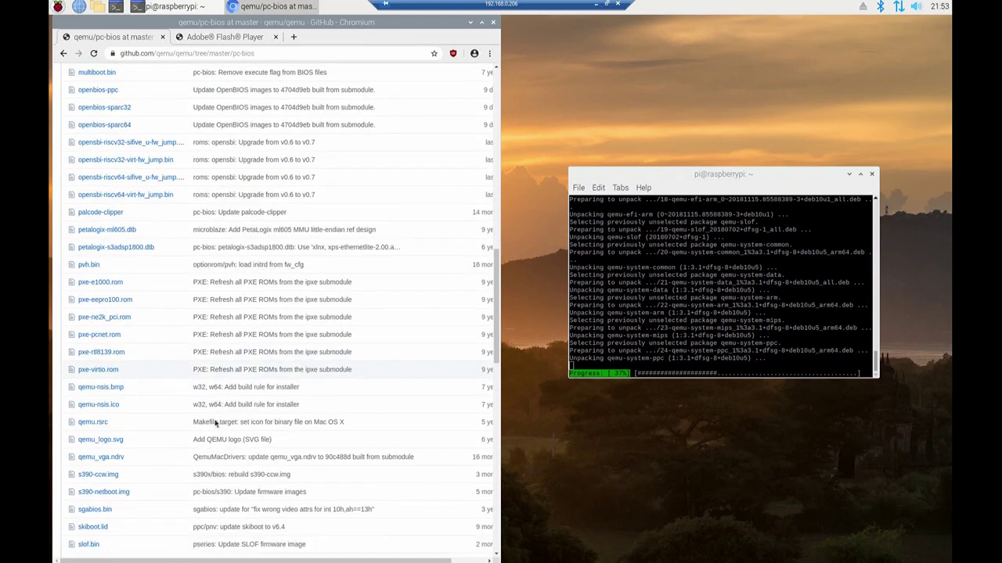
pyautogui.scroll(-2, 215, 423)
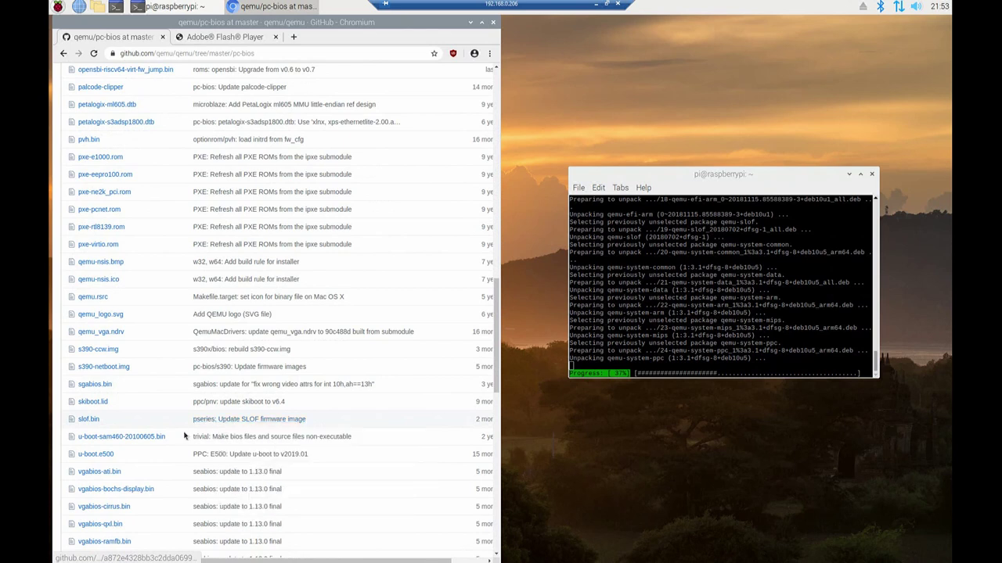
pyautogui.click(125, 437)
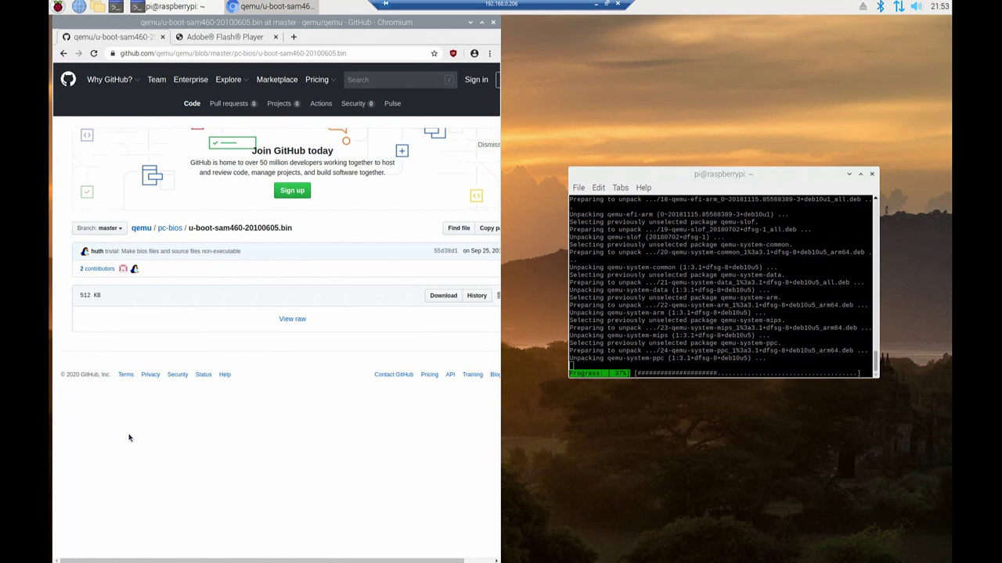
pyautogui.click(435, 296)
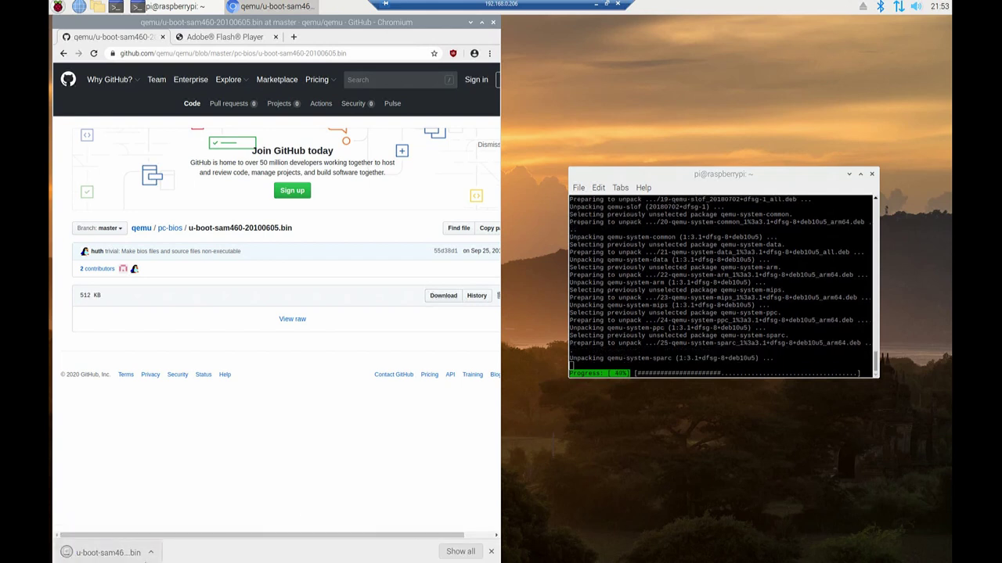
pyautogui.click(150, 553)
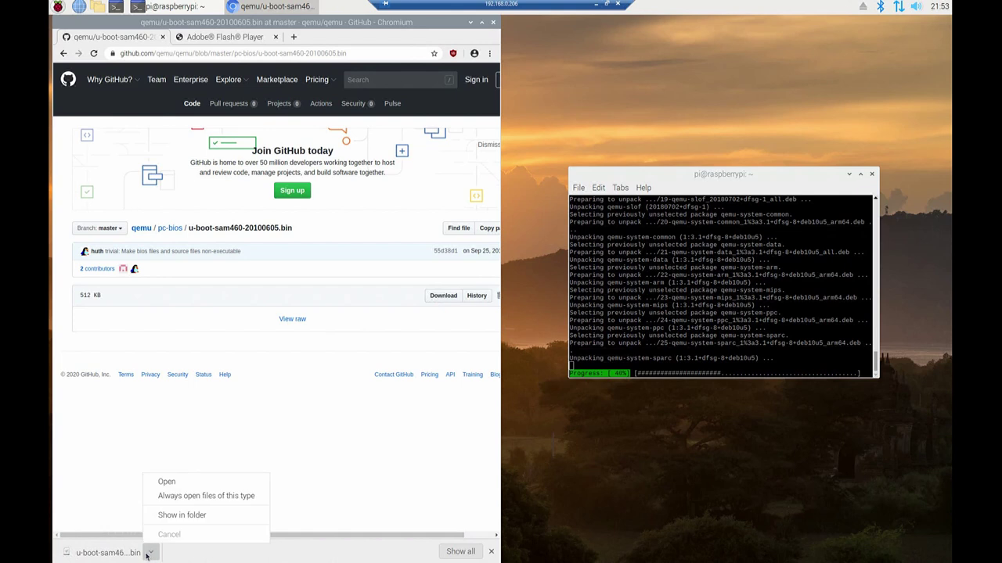
pyautogui.click(169, 516)
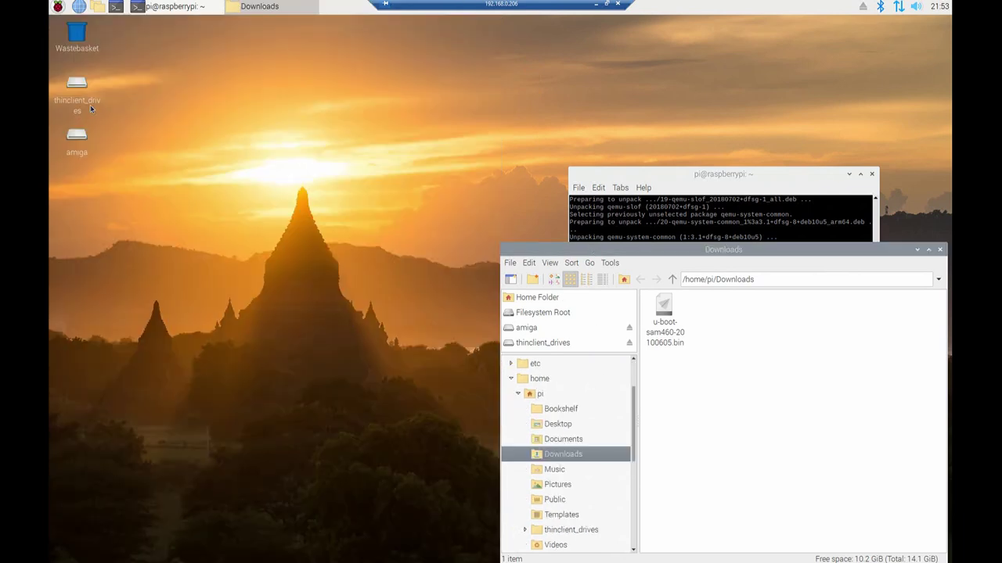
# Move u-boot-sam460-20100605.bin from Downloads into /home/pi, then select the amiga drive's Sam460 ISO
pyautogui.click(99, 8)
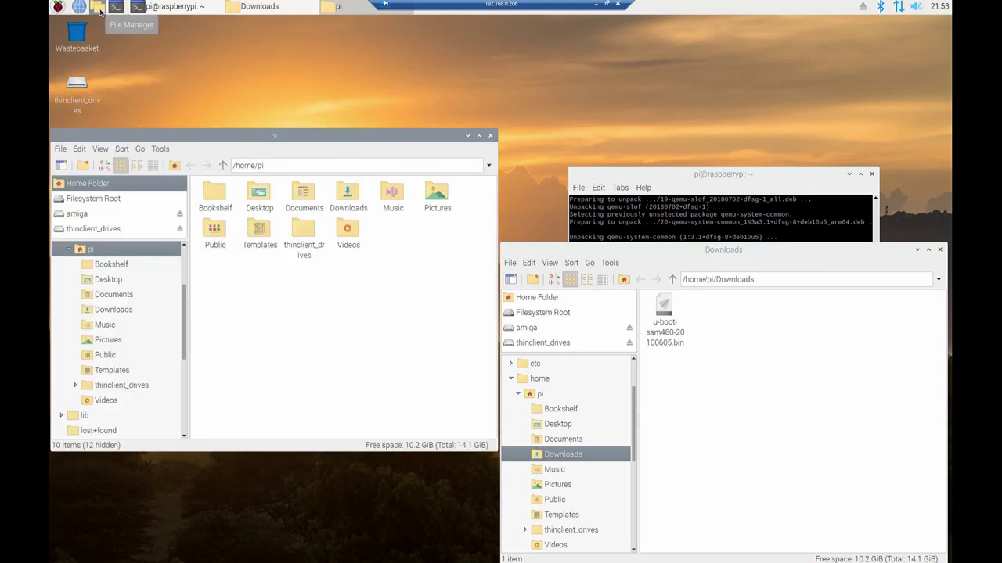
pyautogui.moveTo(664, 310); pyautogui.dragTo(412, 274)
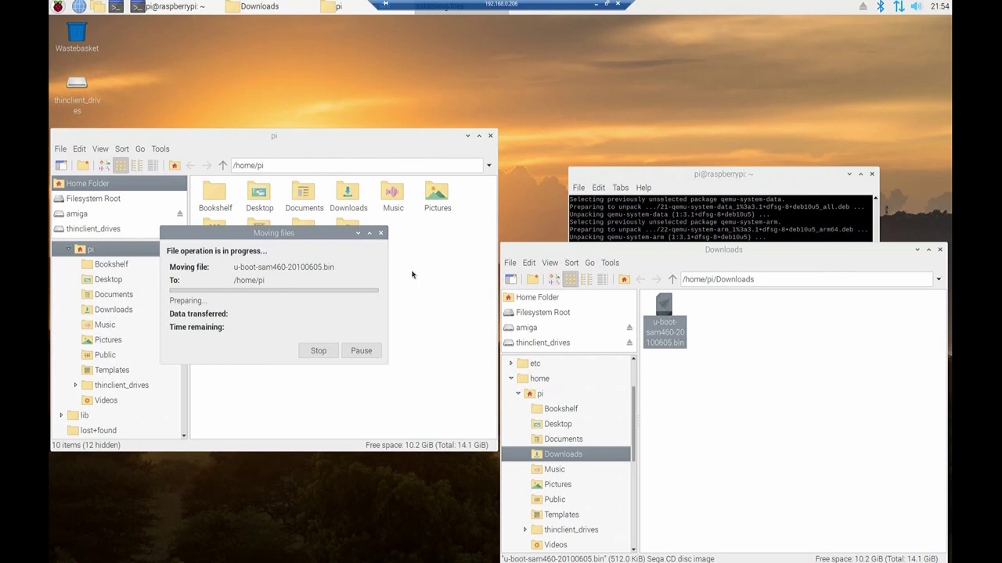
pyautogui.click(525, 328)
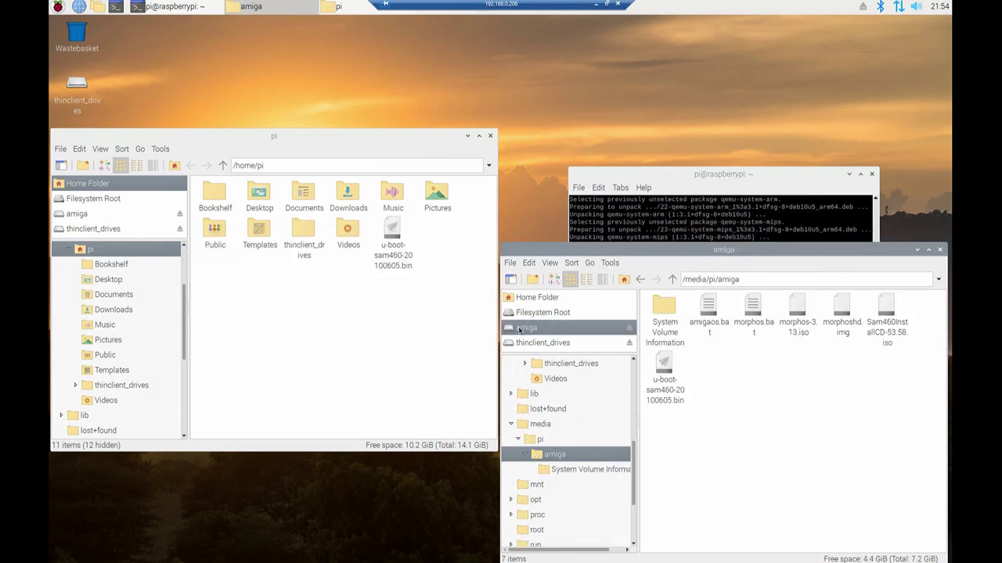
pyautogui.click(889, 312)
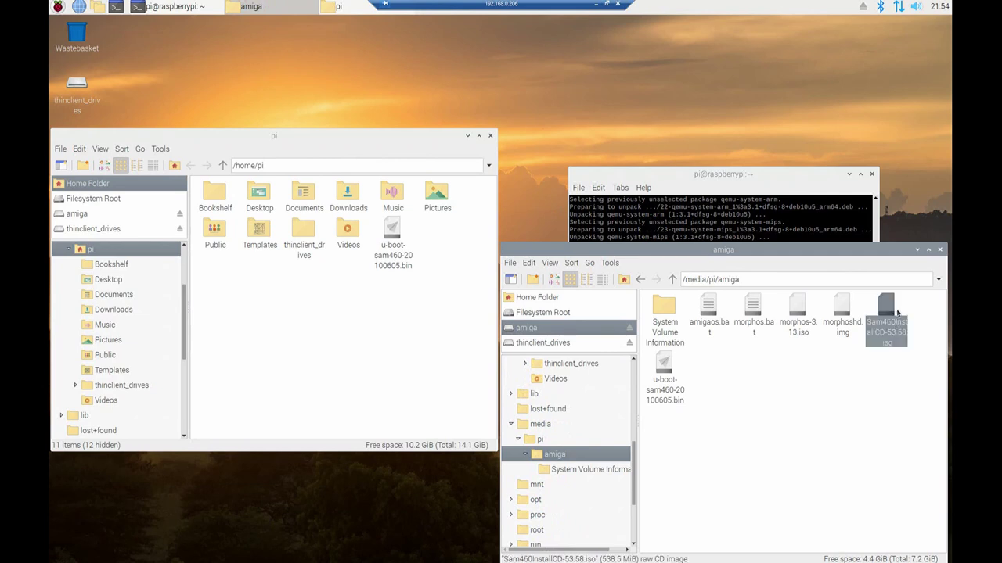
# Copy Sam460InstallCD-53.58.iso from the amiga drive and paste it into /home/pi
pyautogui.moveTo(759, 175); pyautogui.dragTo(777, 39)
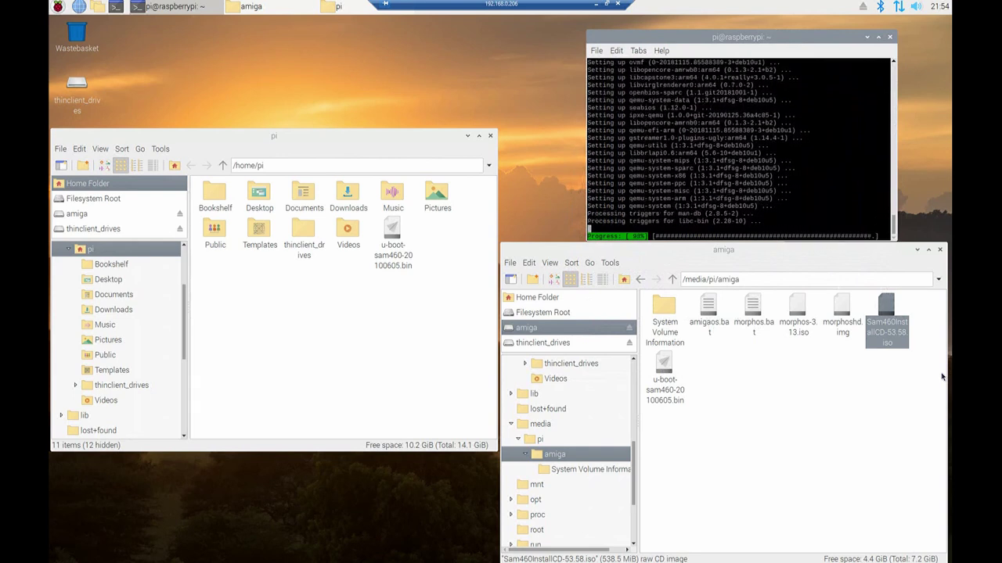
pyautogui.rightClick(888, 313)
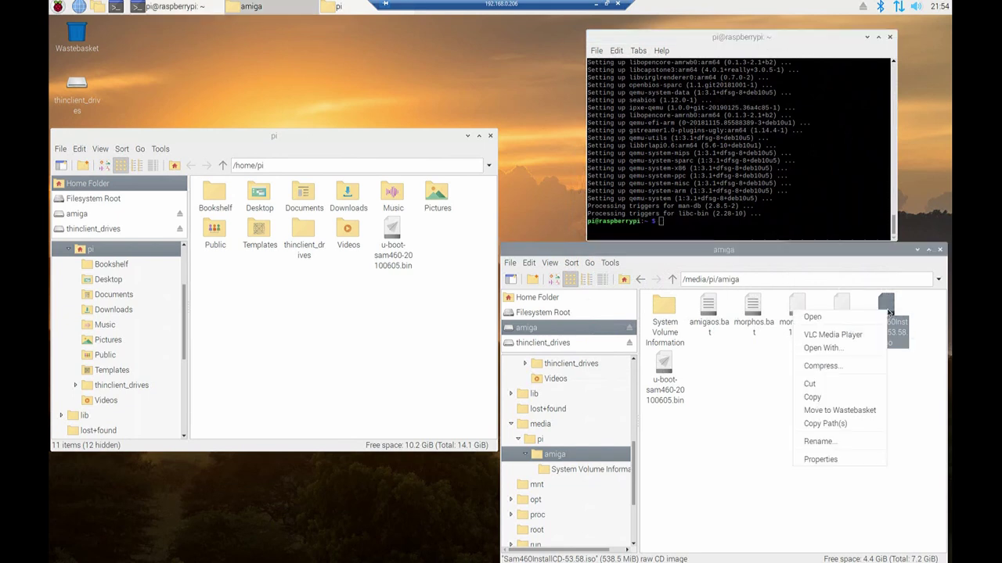
pyautogui.click(840, 399)
pyautogui.rightClick(418, 317)
pyautogui.click(437, 354)
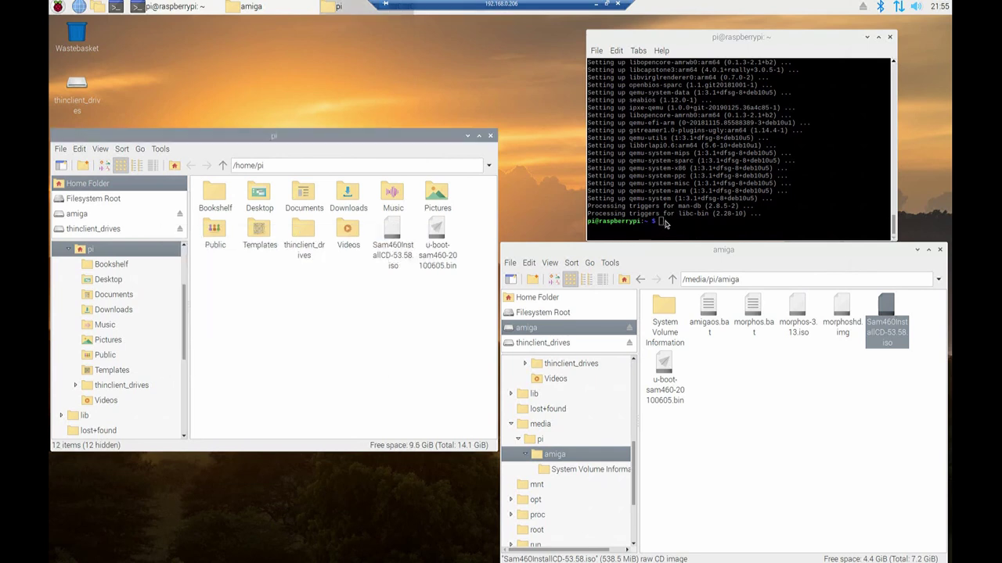
# Reposition the terminal and try pasting a command at a fresh prompt
pyautogui.click(665, 224)
pyautogui.rightClick(665, 222)
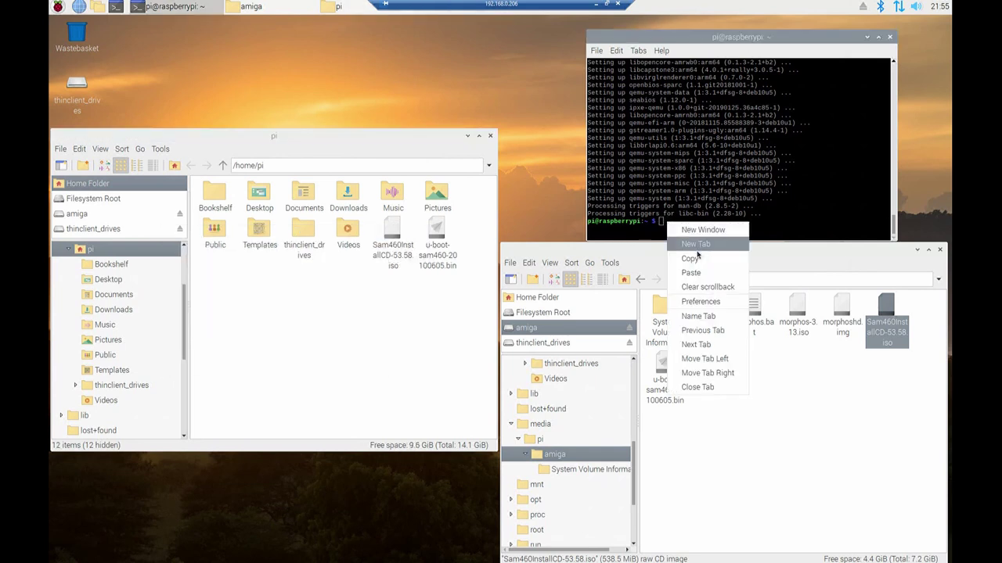
pyautogui.click(702, 278)
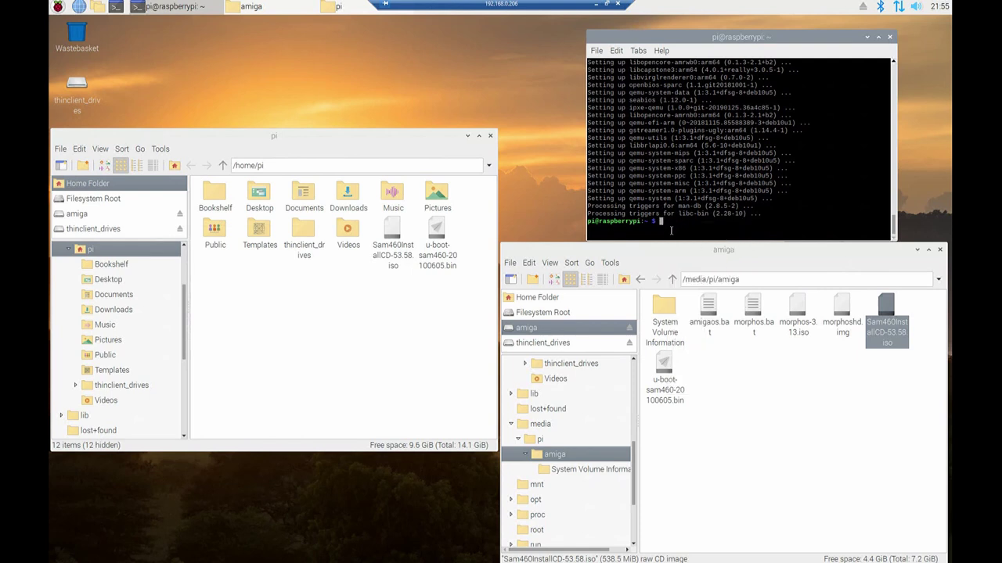
pyautogui.moveTo(689, 36); pyautogui.dragTo(609, 21)
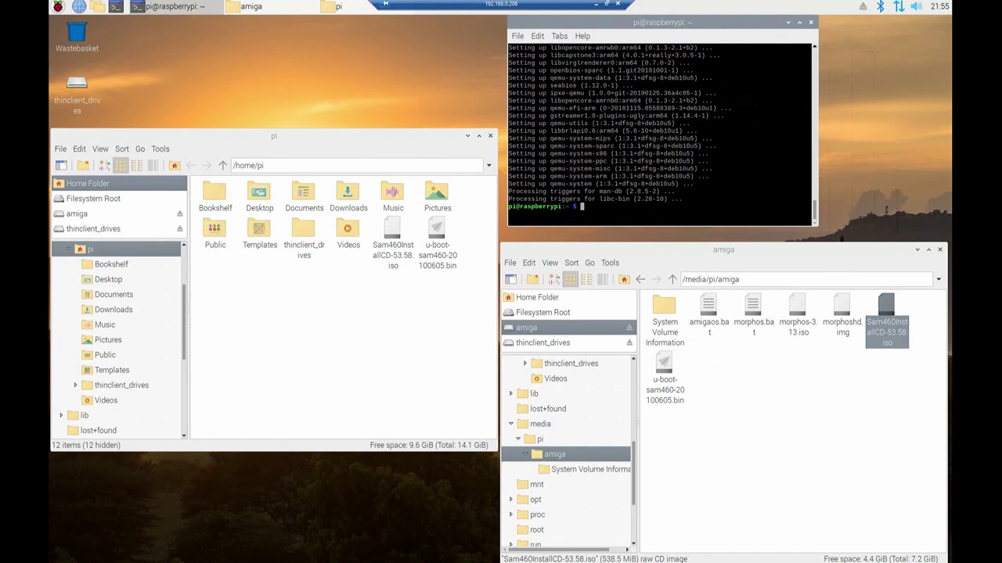
pyautogui.rightClick(602, 203)
pyautogui.click(631, 254)
pyautogui.press('Return')
pyautogui.press('Return')
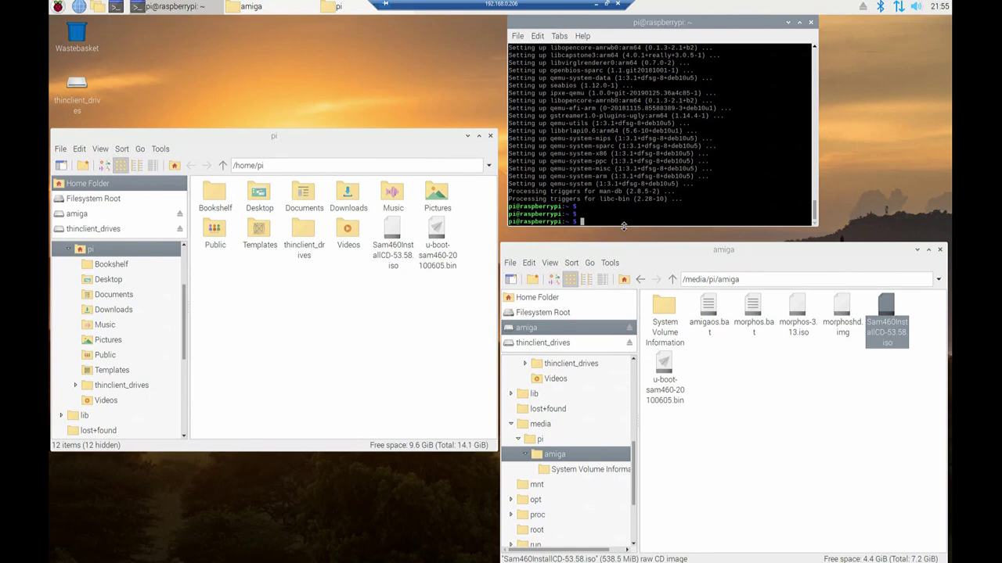
pyautogui.rightClick(588, 221)
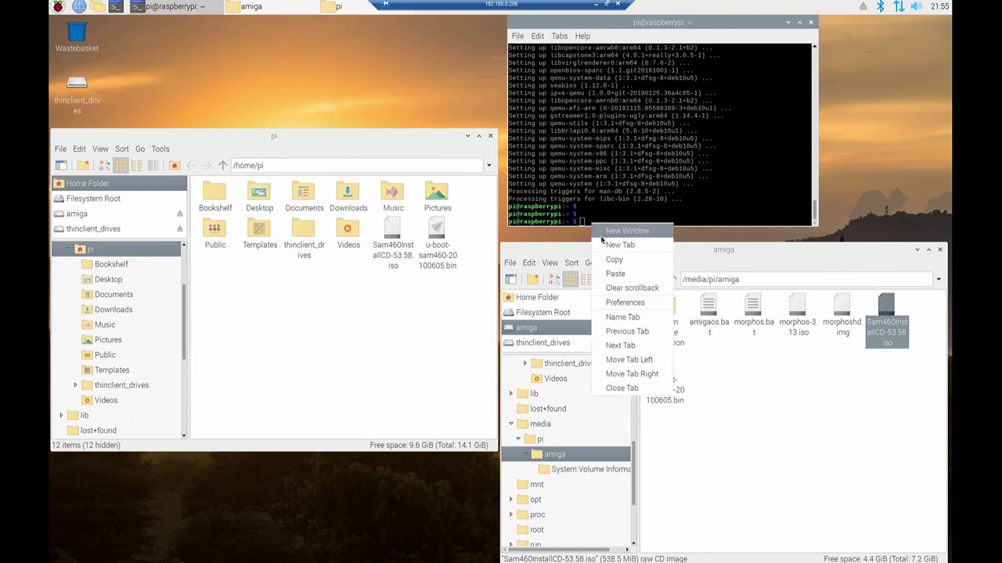
pyautogui.click(610, 274)
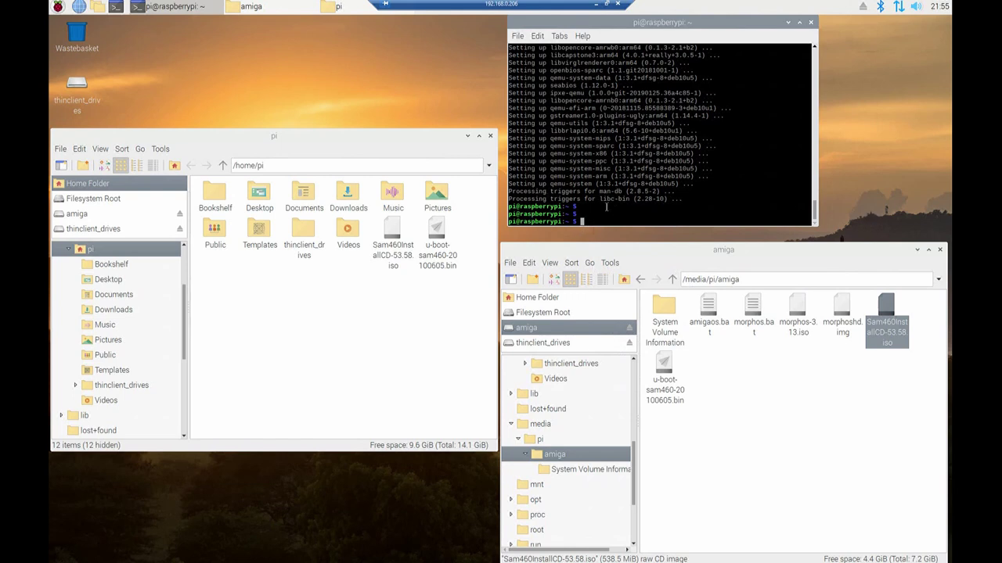
# Run 'qemu-img create -f raw hardfile.img 2G' to create the 2G raw hard file
pyautogui.write('qemu-img create')
pyautogui.hotkey('ctrl', 'shift', 'v')
pyautogui.write('-f')
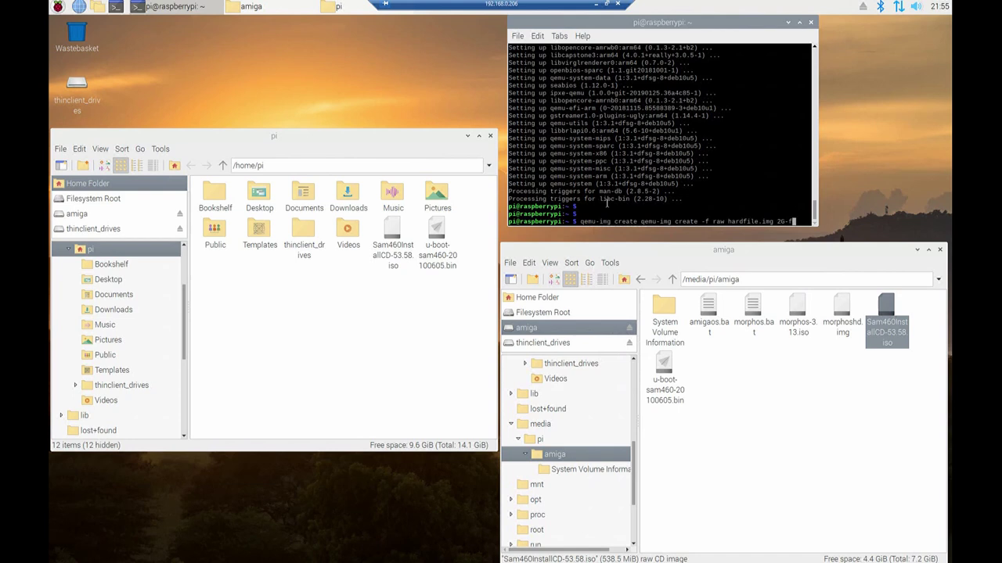
pyautogui.press('BackSpace')
pyautogui.press('BackSpace')
pyautogui.press('BackSpace')
pyautogui.press('BackSpace')
pyautogui.press('BackSpace')
pyautogui.press('BackSpace')
pyautogui.press('BackSpace')
pyautogui.press('BackSpace')
pyautogui.press('BackSpace')
pyautogui.press('BackSpace')
pyautogui.press('BackSpace')
pyautogui.press('BackSpace')
pyautogui.press('BackSpace')
pyautogui.press('BackSpace')
pyautogui.press('BackSpace')
pyautogui.press('BackSpace')
pyautogui.press('BackSpace')
pyautogui.press('BackSpace')
pyautogui.press('BackSpace')
pyautogui.press('BackSpace')
pyautogui.press('BackSpace')
pyautogui.press('BackSpace')
pyautogui.press('BackSpace')
pyautogui.press('BackSpace')
pyautogui.press('BackSpace')
pyautogui.press('BackSpace')
pyautogui.press('BackSpace')
pyautogui.press('BackSpace')
pyautogui.press('BackSpace')
pyautogui.press('BackSpace')
pyautogui.press('BackSpace')
pyautogui.press('BackSpace')
pyautogui.press('BackSpace')
pyautogui.press('BackSpace')
pyautogui.press('BackSpace')
pyautogui.press('BackSpace')
pyautogui.press('BackSpace')
pyautogui.press('BackSpace')
pyautogui.press('BackSpace')
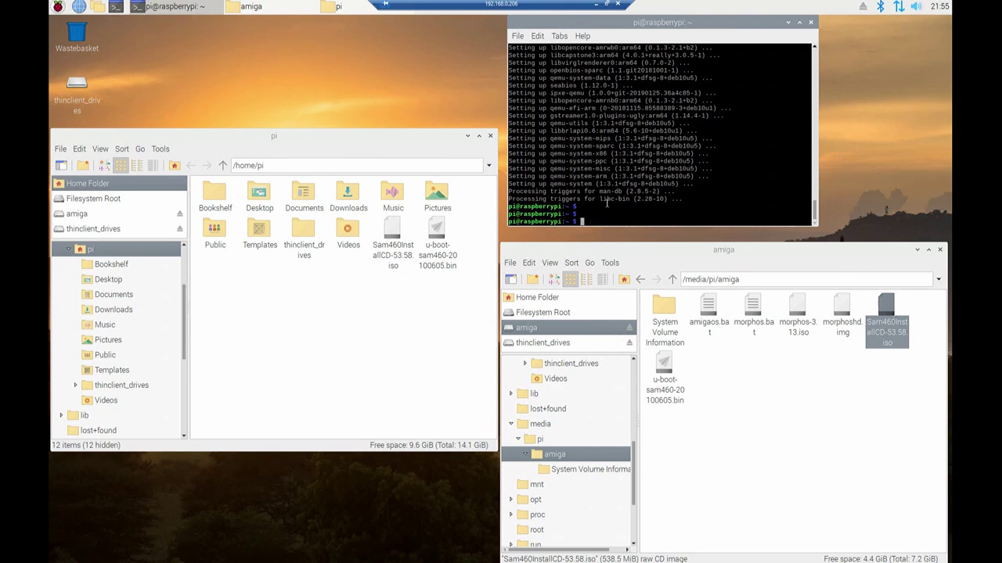
pyautogui.rightClick(606, 201)
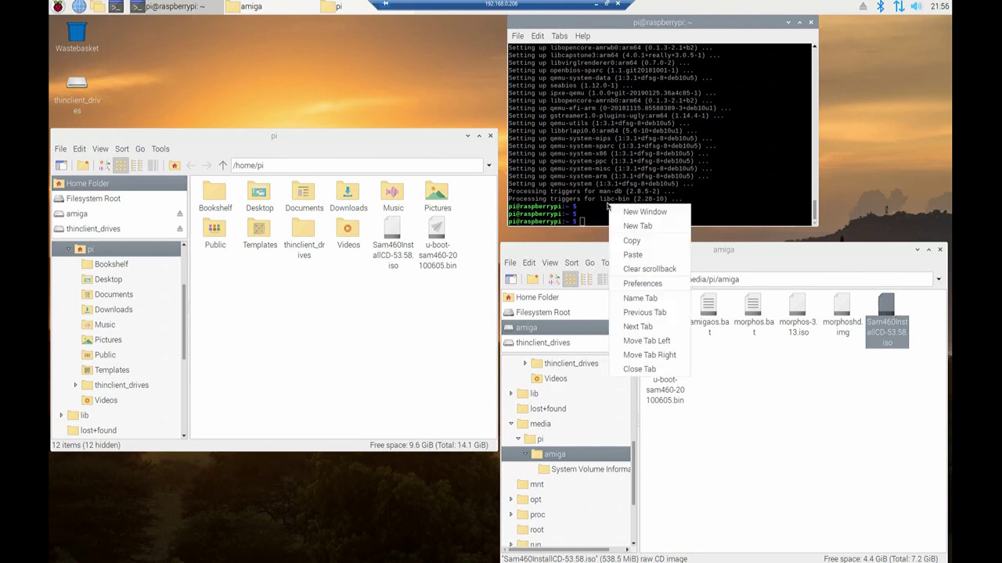
pyautogui.click(644, 258)
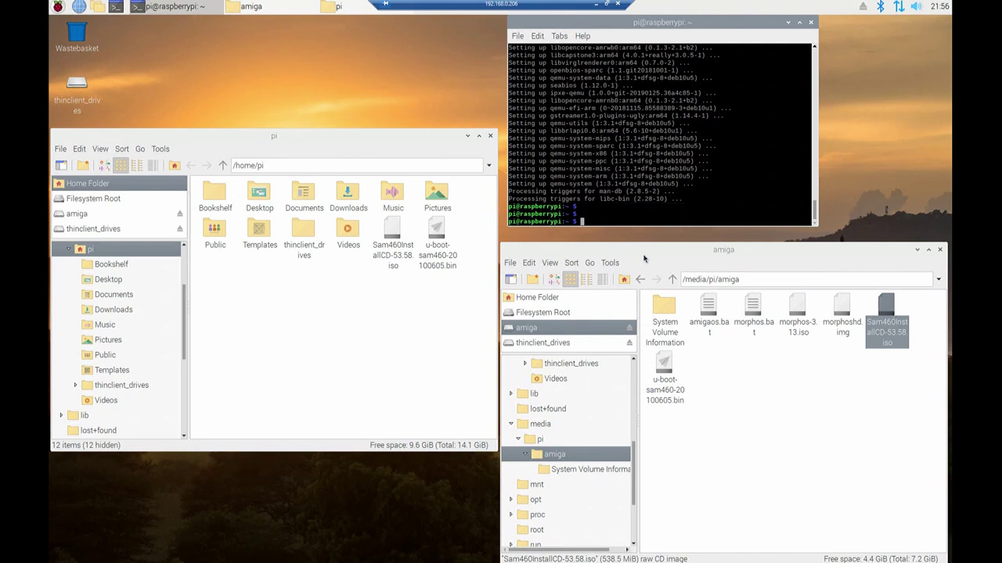
pyautogui.hotkey('ctrl', 'shift', 'v')
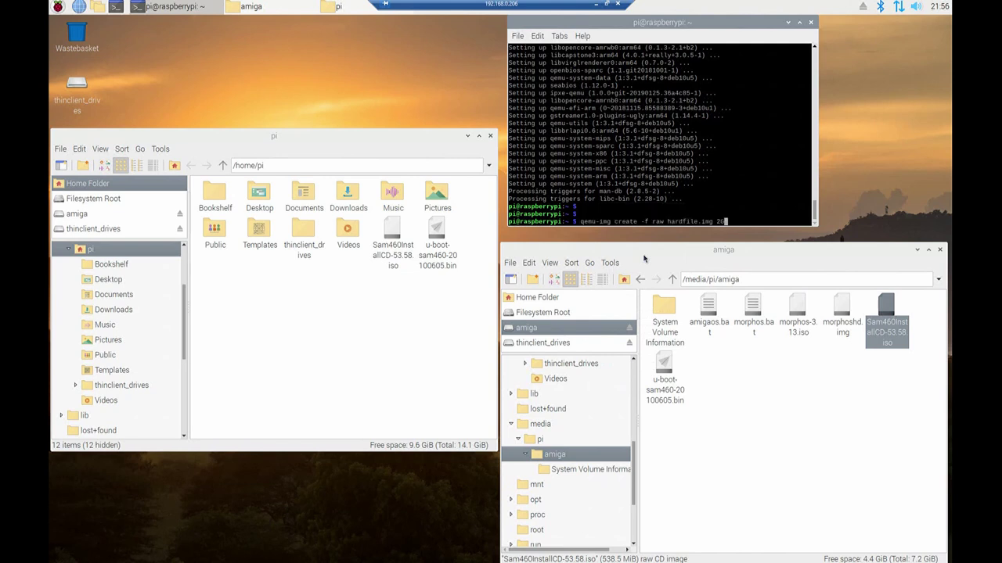
pyautogui.press('Return')
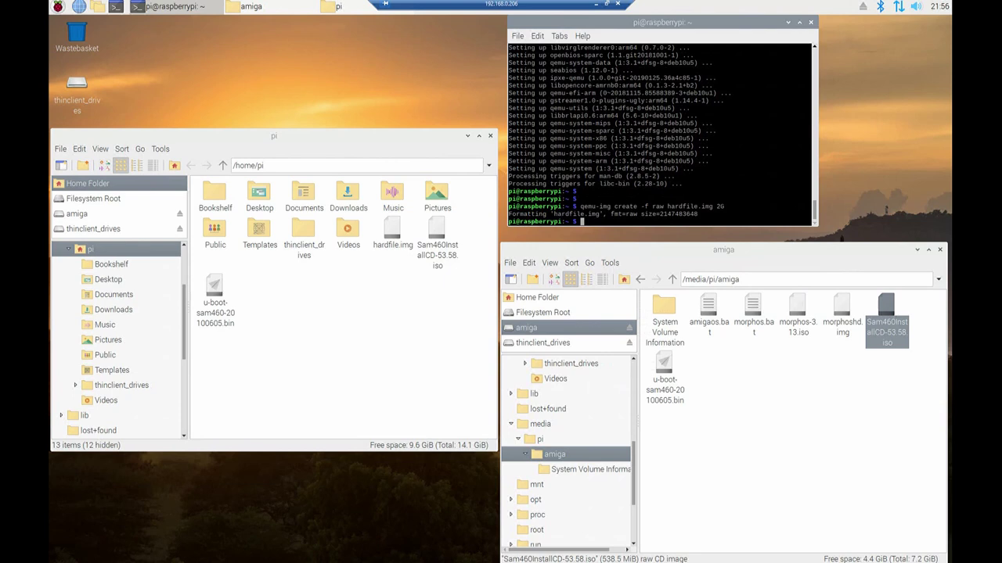
pyautogui.rightClick(590, 216)
# Paste and run the qemu-system-ppc -M sam460ex command with hardfile.img and the install CD
pyautogui.click(617, 268)
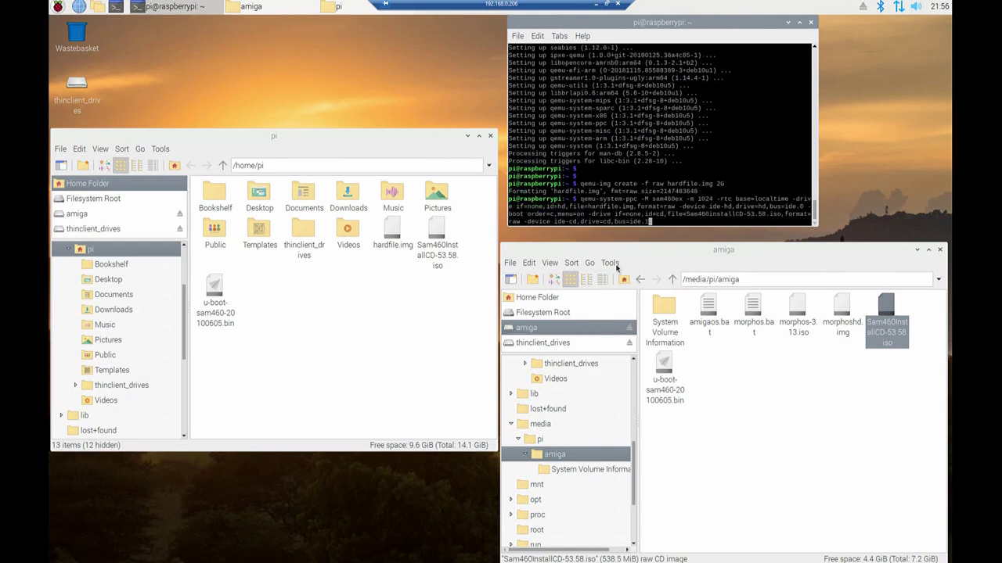
pyautogui.press('Return')
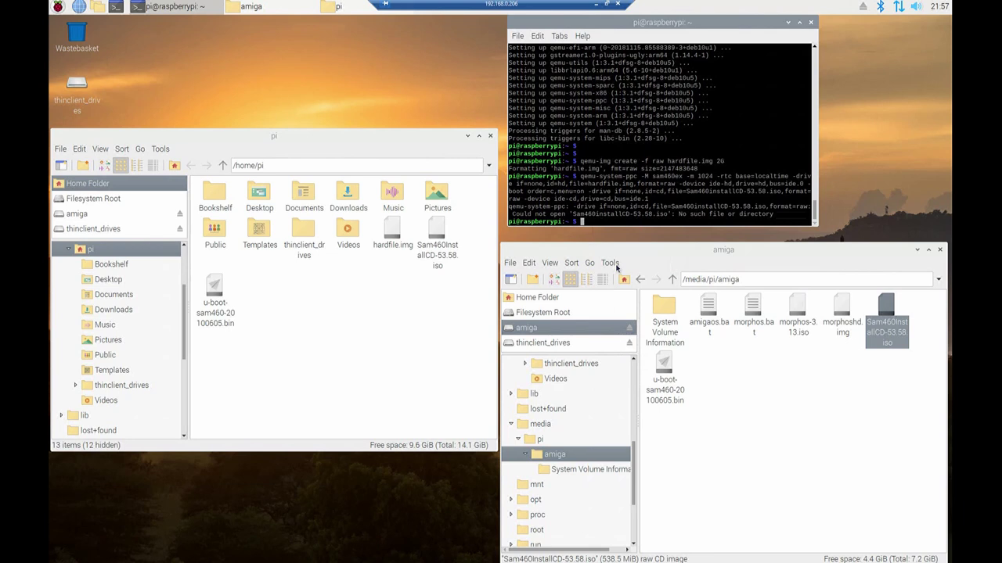
pyautogui.rightClick(440, 239)
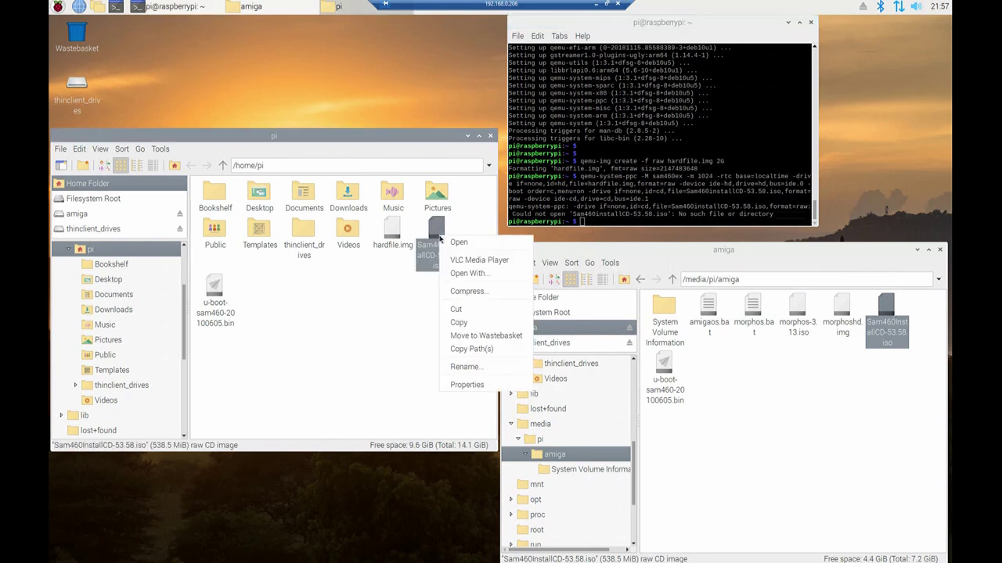
pyautogui.click(460, 369)
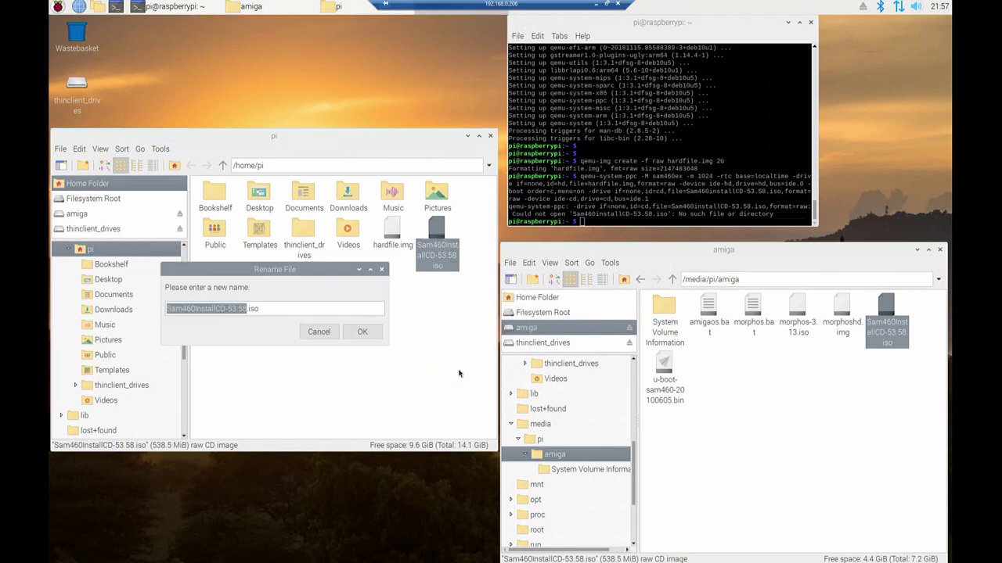
pyautogui.hotkey('shift', 'Right')
pyautogui.hotkey('shift', 'Right')
pyautogui.hotkey('shift', 'Right')
pyautogui.hotkey('shift', 'Right')
pyautogui.press('super+c')
pyautogui.press('End')
pyautogui.press('Return')
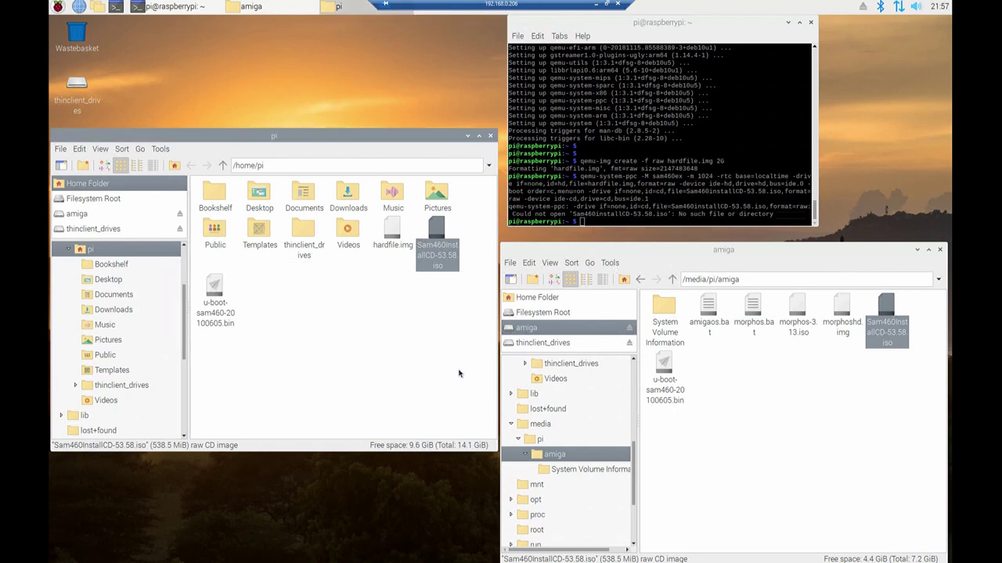
pyautogui.click(632, 213)
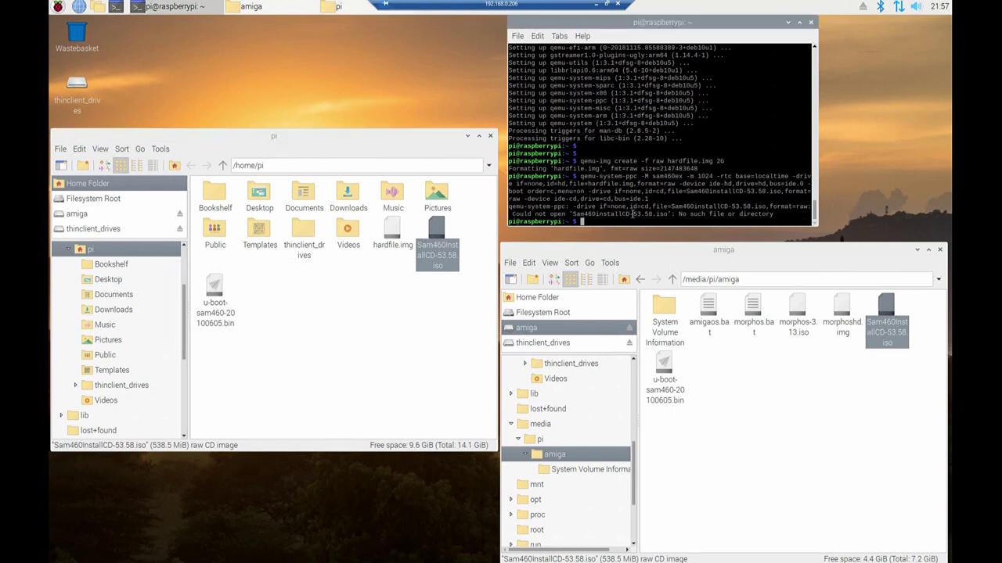
# Recall the qemu command, replace the CD file name with Sam460InstallCD-53.58.iso, and rerun it
pyautogui.press('Up')
pyautogui.press('Left')
pyautogui.press('Left')
pyautogui.press('Left')
pyautogui.press('Left')
pyautogui.press('Left')
pyautogui.press('Left')
pyautogui.press('Left')
pyautogui.press('Left')
pyautogui.press('Left')
pyautogui.press('Left')
pyautogui.press('Left')
pyautogui.press('Left')
pyautogui.press('Left')
pyautogui.press('Left')
pyautogui.press('Left')
pyautogui.press('Left')
pyautogui.press('Left')
pyautogui.press('Left')
pyautogui.press('Left')
pyautogui.press('Left')
pyautogui.press('Left')
pyautogui.press('Left')
pyautogui.press('Left')
pyautogui.press('Left')
pyautogui.press('Left')
pyautogui.press('Left')
pyautogui.press('Left')
pyautogui.press('Left')
pyautogui.press('Left')
pyautogui.press('Left')
pyautogui.press('Left')
pyautogui.press('Left')
pyautogui.press('Left')
pyautogui.press('Left')
pyautogui.press('Left')
pyautogui.press('Left')
pyautogui.press('Left')
pyautogui.press('Left')
pyautogui.press('Left')
pyautogui.press('Left')
pyautogui.press('Left')
pyautogui.press('Left')
pyautogui.press('Left')
pyautogui.press('Left')
pyautogui.press('Left')
pyautogui.press('Left')
pyautogui.press('Left')
pyautogui.press('Left')
pyautogui.press('Left')
pyautogui.press('Left')
pyautogui.write('CCC')
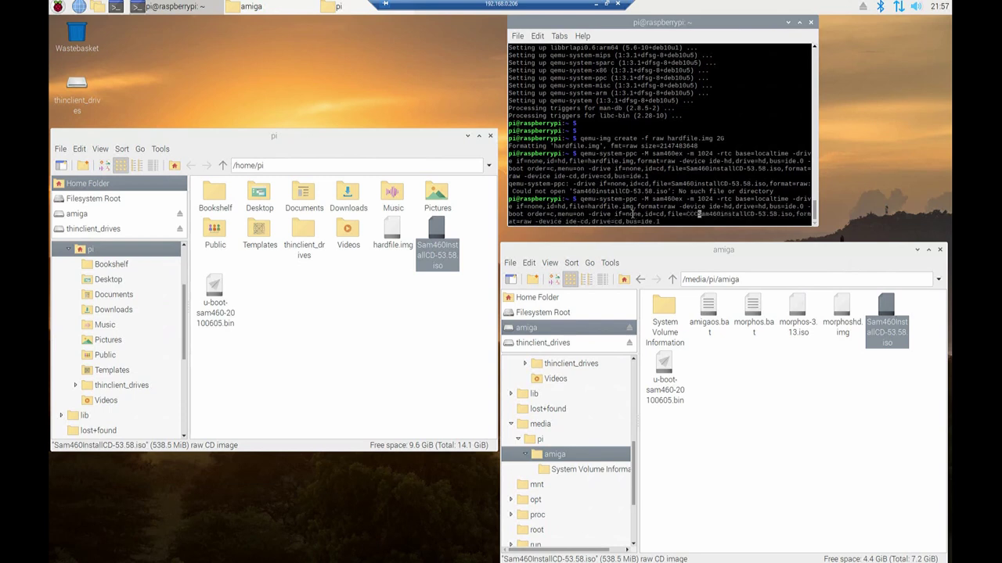
pyautogui.press('BackSpace')
pyautogui.press('BackSpace')
pyautogui.press('BackSpace')
pyautogui.write('CCC')
pyautogui.press('BackSpace')
pyautogui.press('BackSpace')
pyautogui.press('BackSpace')
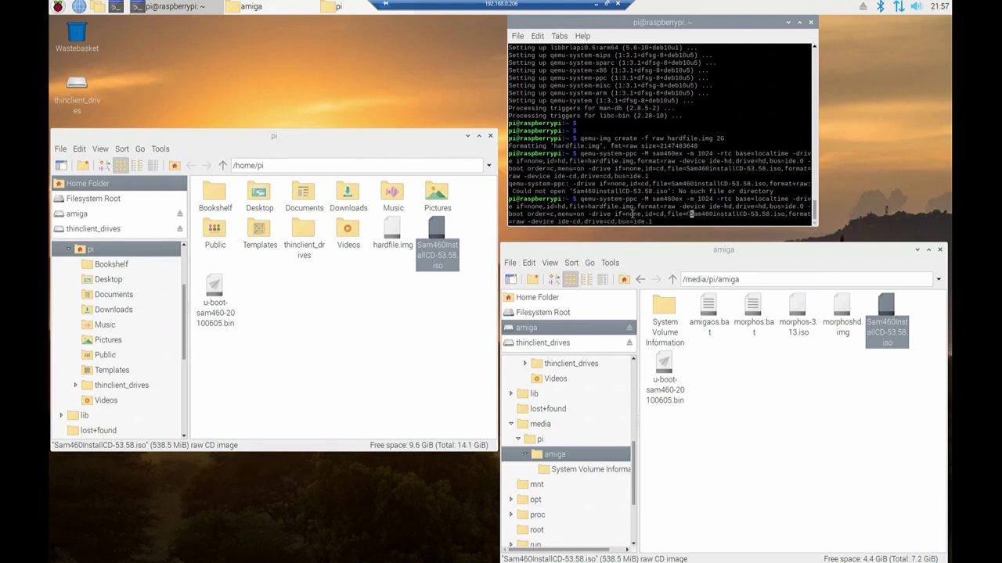
pyautogui.press('Delete')
pyautogui.press('Delete')
pyautogui.press('Delete')
pyautogui.press('Delete')
pyautogui.press('Delete')
pyautogui.press('Delete')
pyautogui.press('Delete')
pyautogui.press('Delete')
pyautogui.press('Delete')
pyautogui.press('Delete')
pyautogui.press('Delete')
pyautogui.press('Delete')
pyautogui.press('Delete')
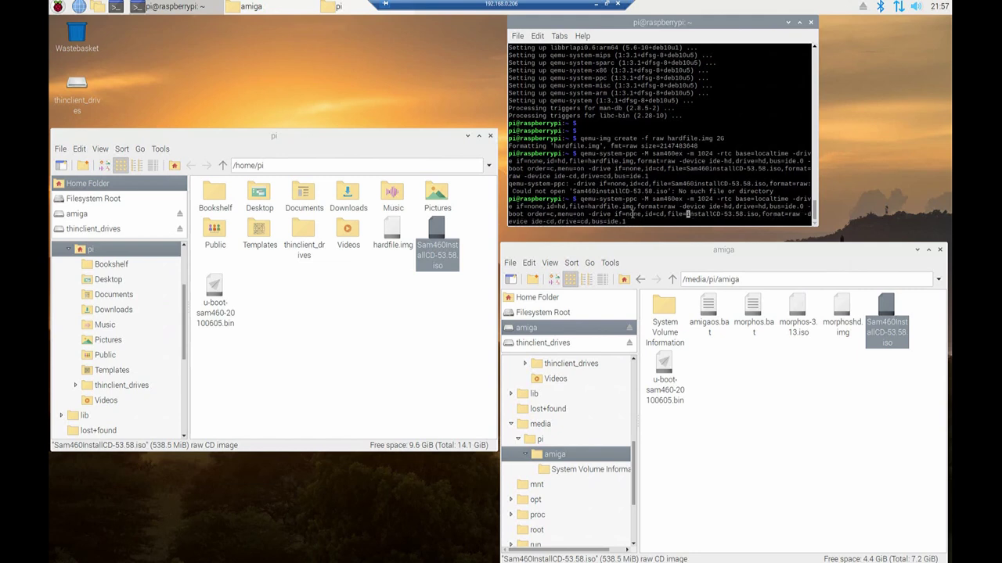
pyautogui.press('Delete')
pyautogui.press('Delete')
pyautogui.press('Delete')
pyautogui.press('Delete')
pyautogui.press('Delete')
pyautogui.press('Delete')
pyautogui.press('Delete')
pyautogui.press('Delete')
pyautogui.press('Delete')
pyautogui.press('Delete')
pyautogui.press('Delete')
pyautogui.press('Delete')
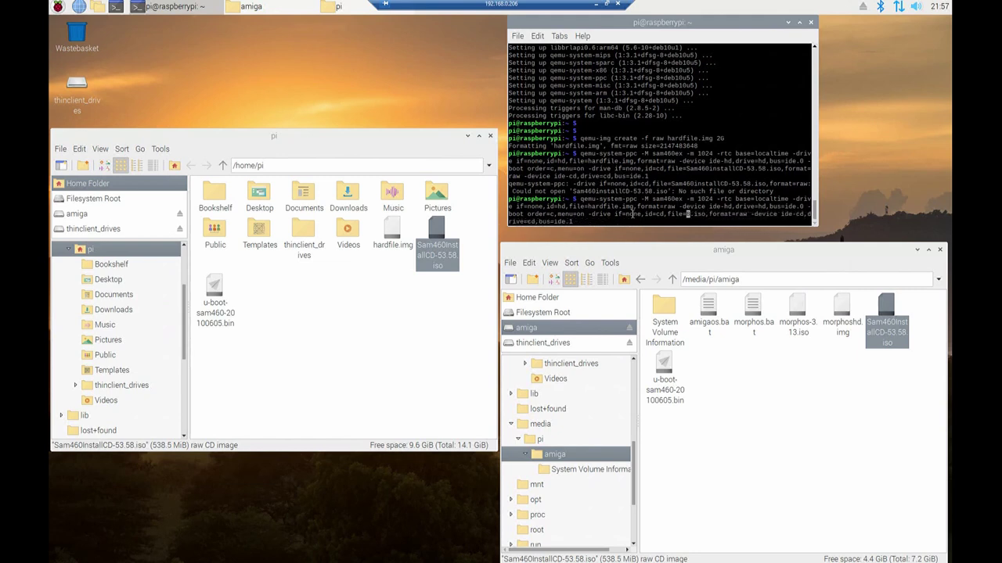
pyautogui.press('Delete')
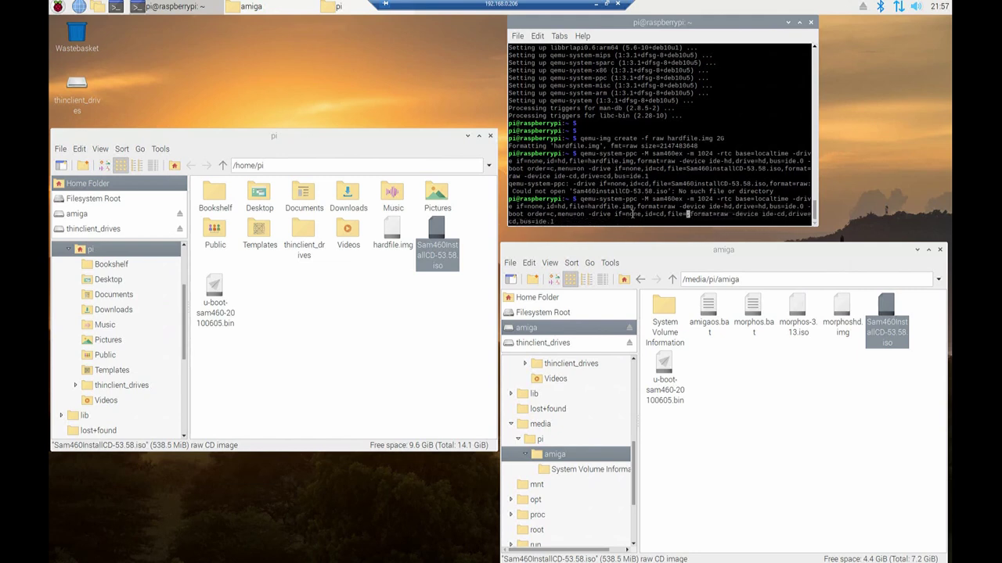
pyautogui.rightClick(687, 211)
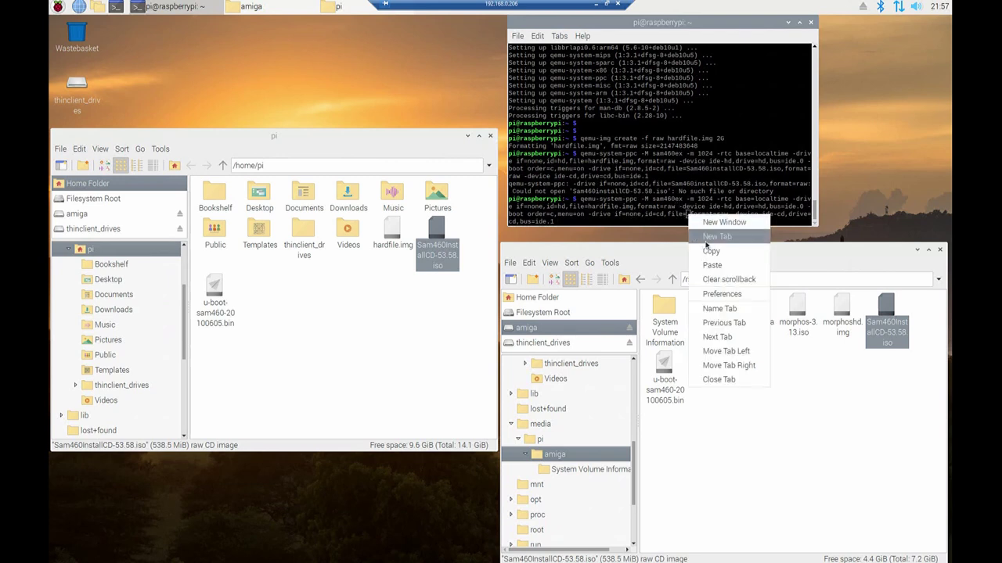
pyautogui.click(714, 267)
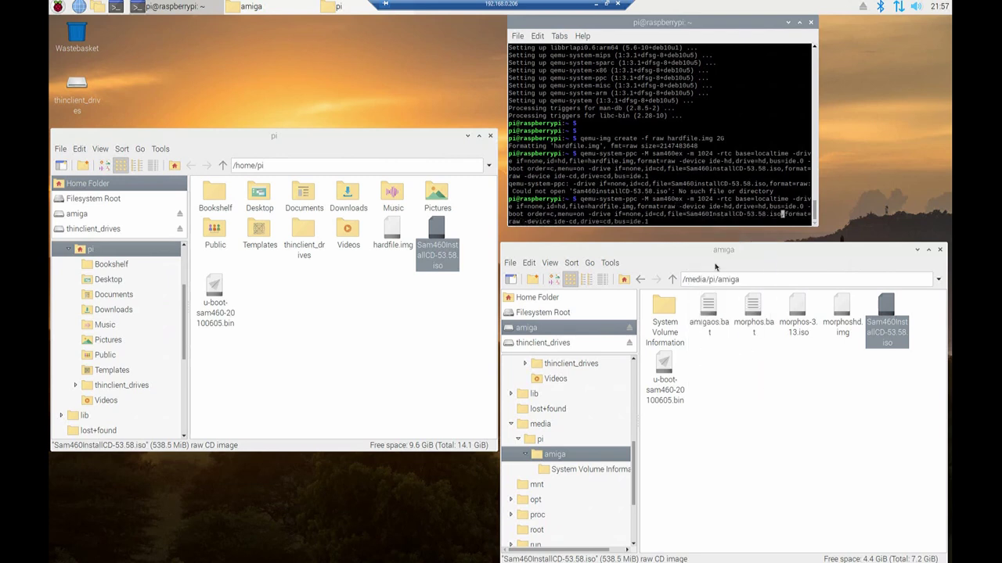
pyautogui.press('Return')
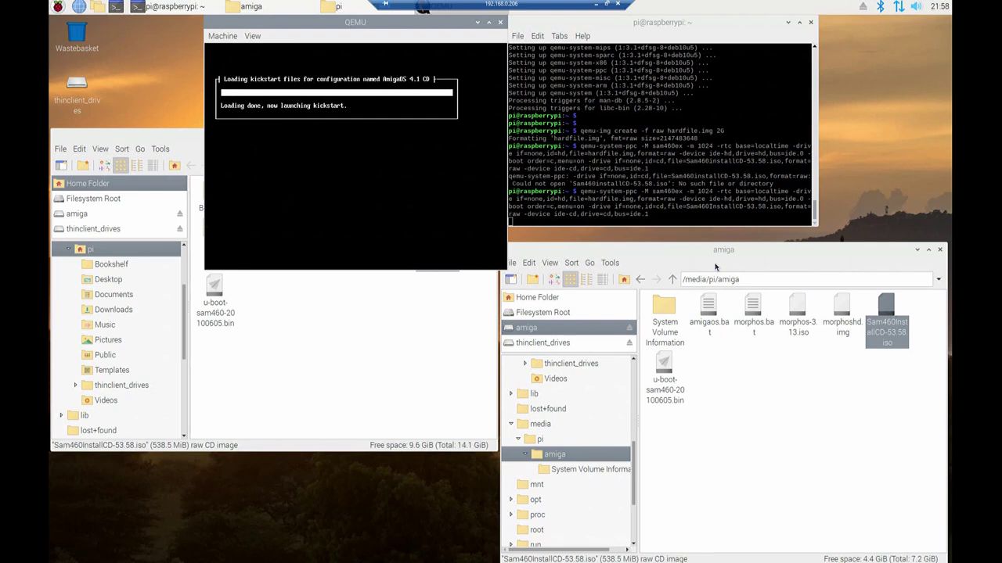
# Close the amiga drive and /home/pi file manager windows
pyautogui.click(940, 251)
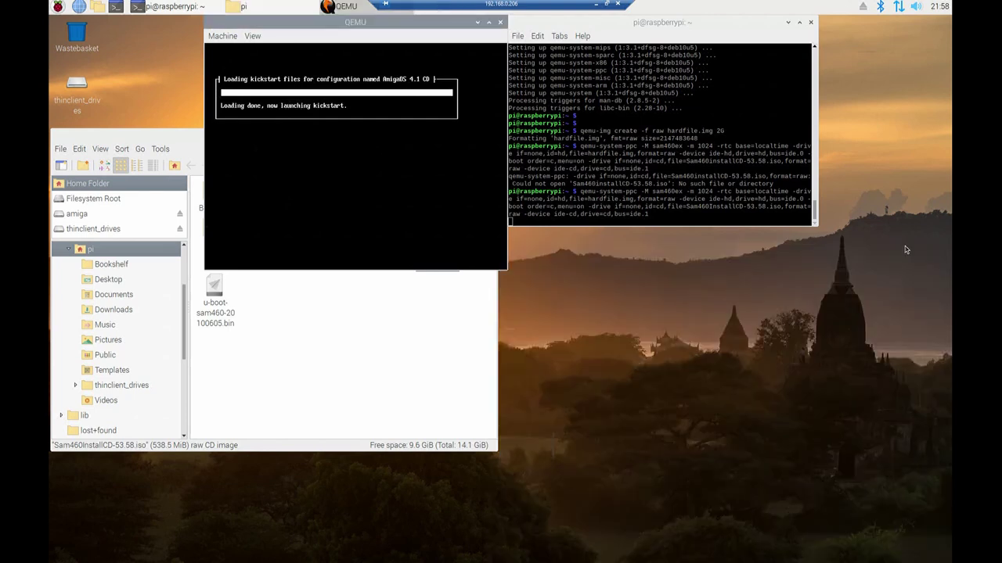
pyautogui.click(262, 403)
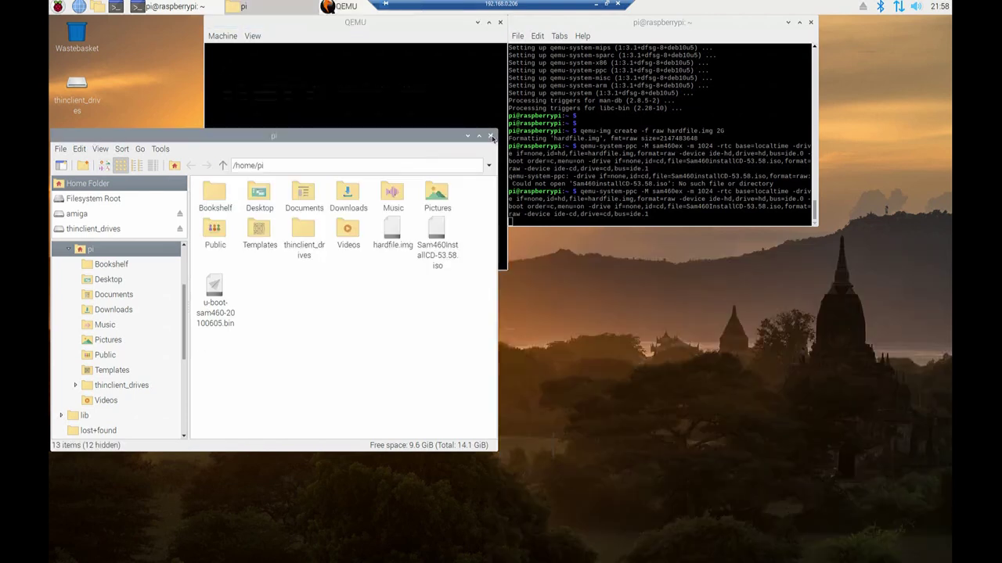
pyautogui.click(490, 135)
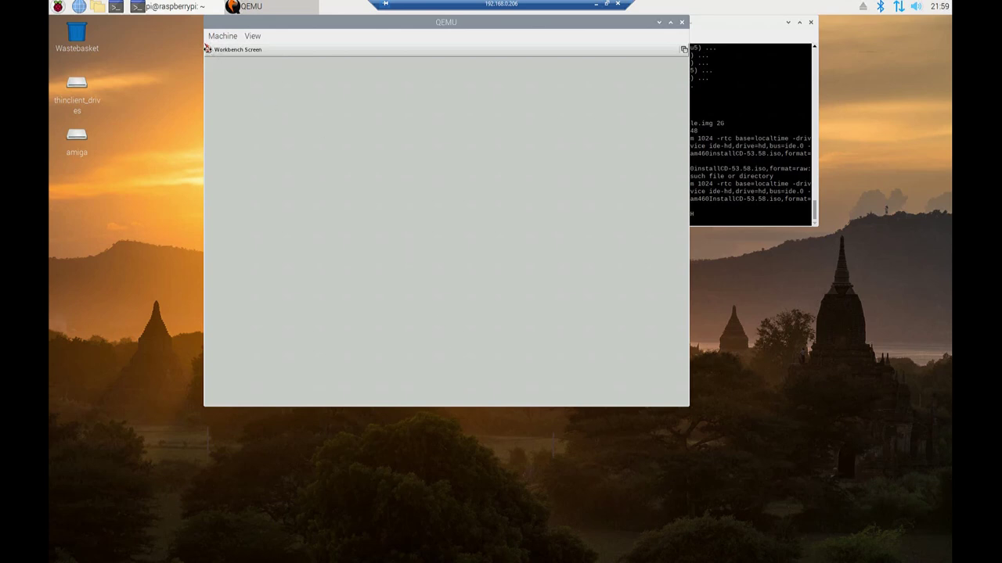
# Capture the mouse in QEMU and launch the installer's Media Toolbox hard disk preparation utility
pyautogui.click(209, 48)
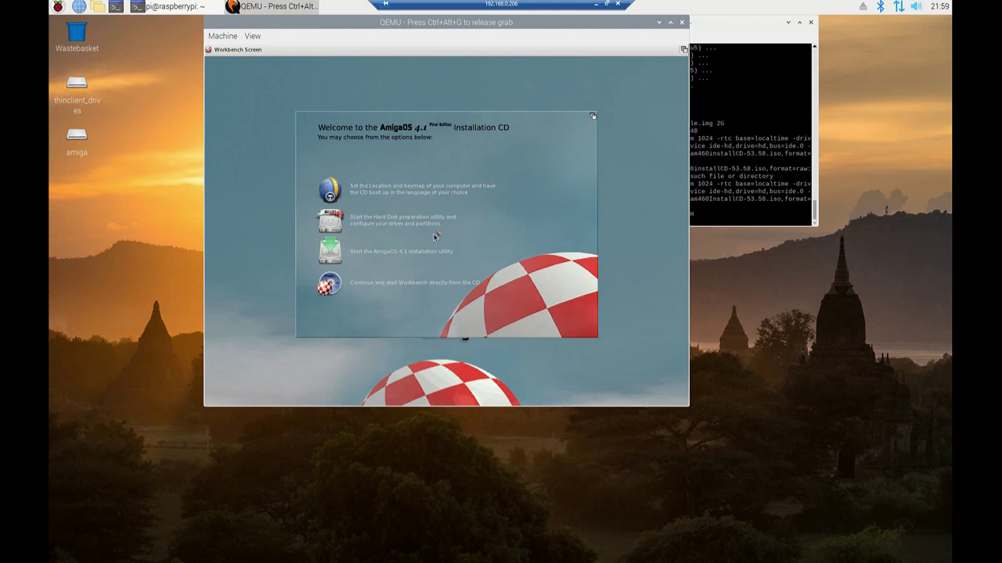
pyautogui.click(339, 227)
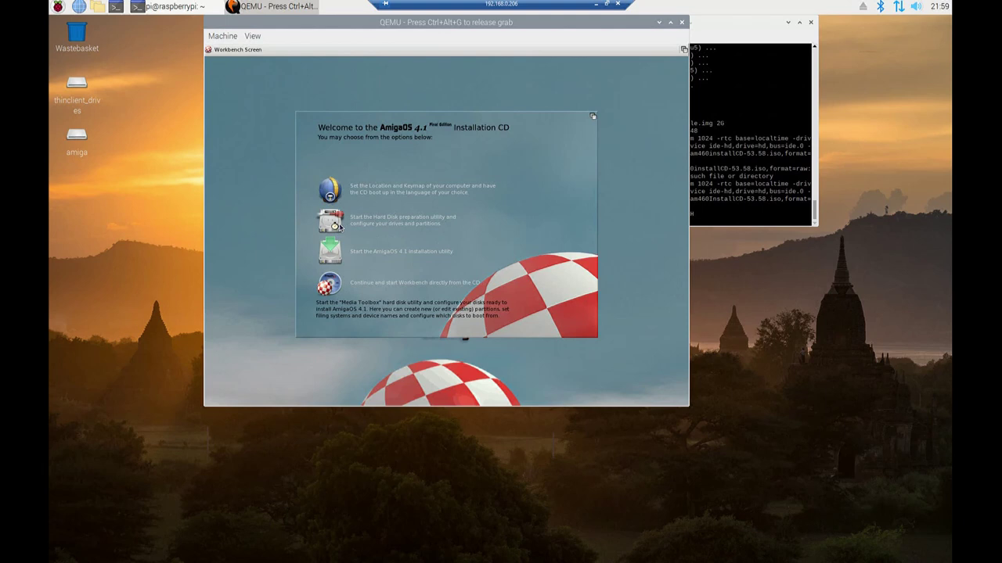
pyautogui.click(330, 223)
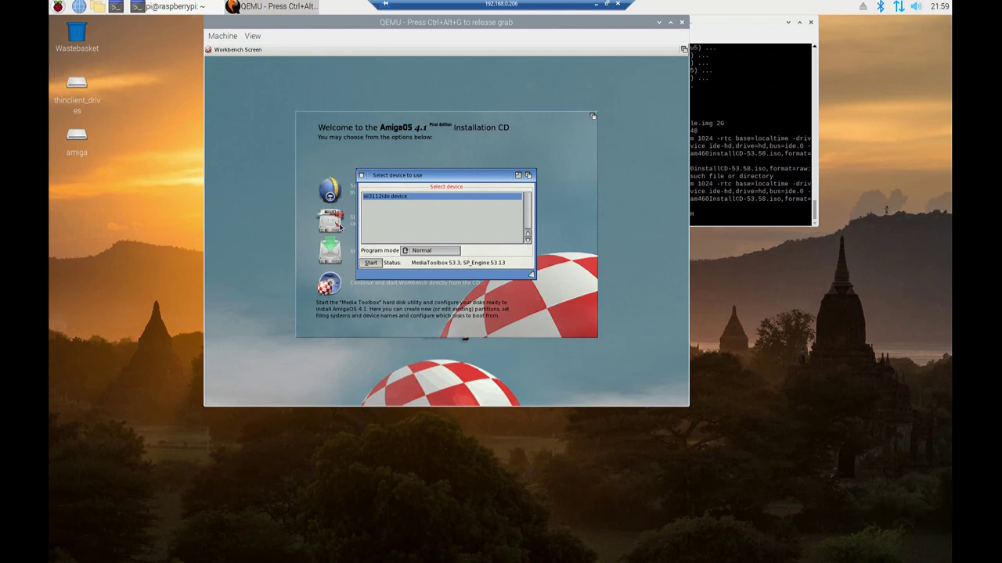
# Install the slb_v2 AmigaOne boot code on the QEMU HAR QM00001 hard disk and accept the changes
pyautogui.click(370, 264)
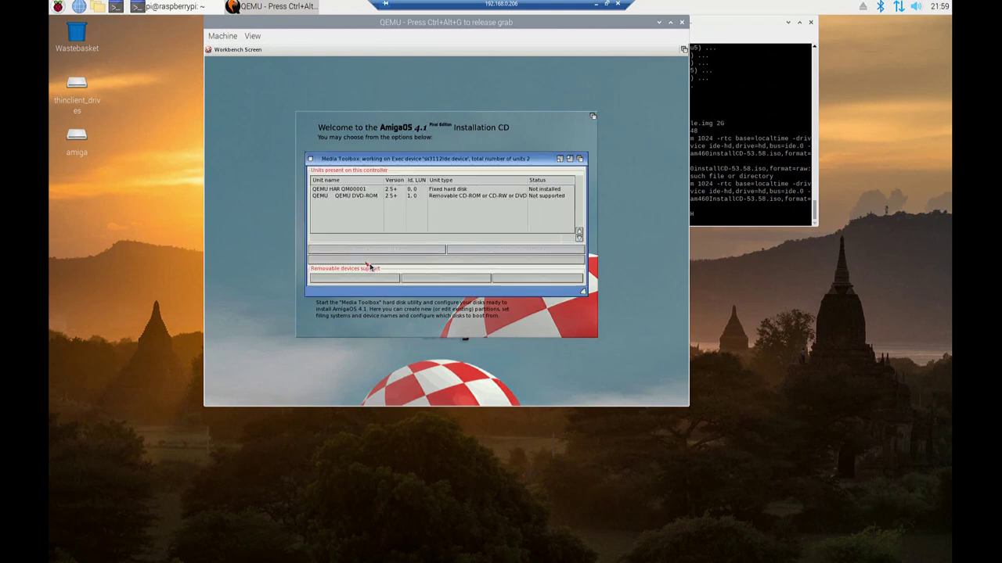
pyautogui.click(353, 190)
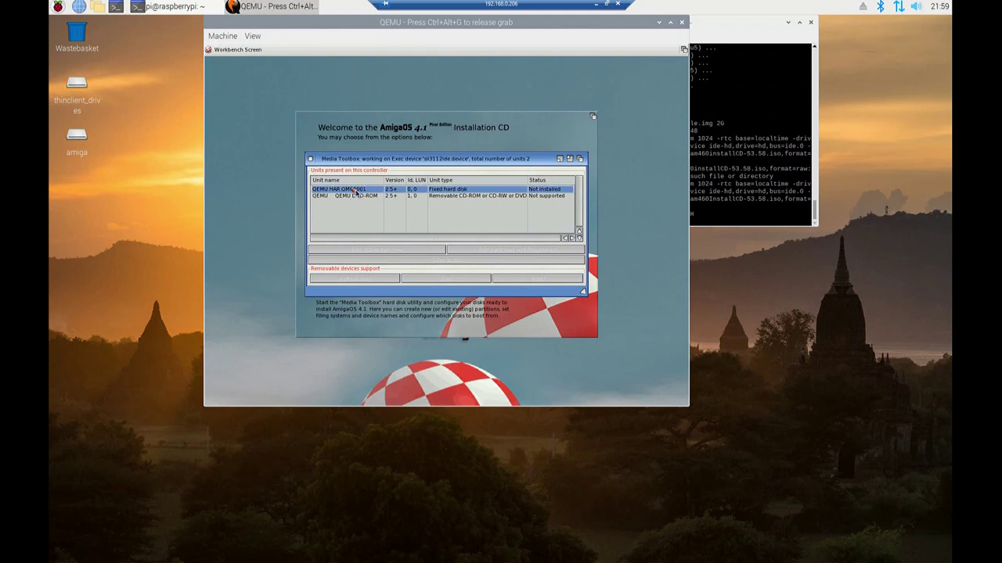
pyautogui.click(372, 251)
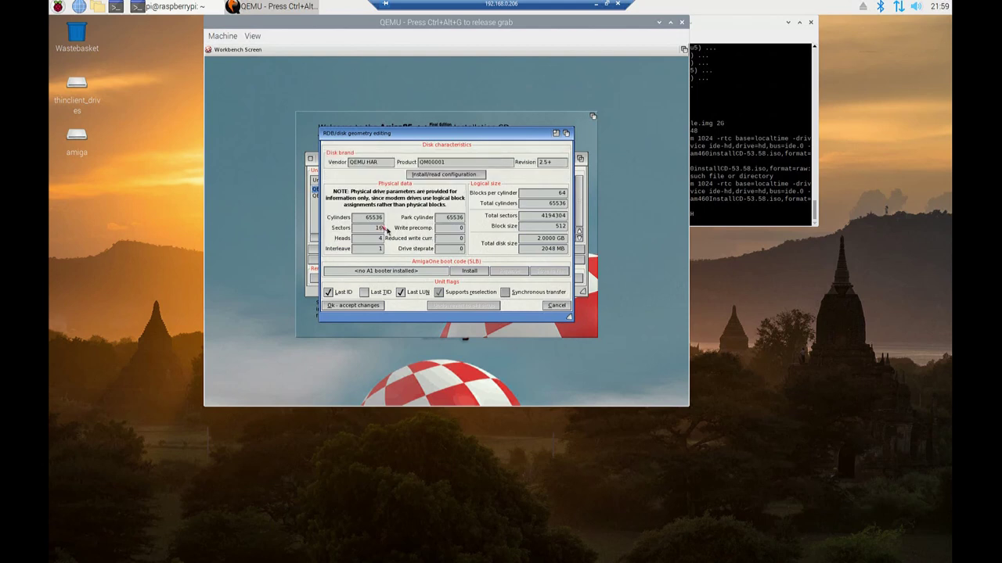
pyautogui.click(463, 271)
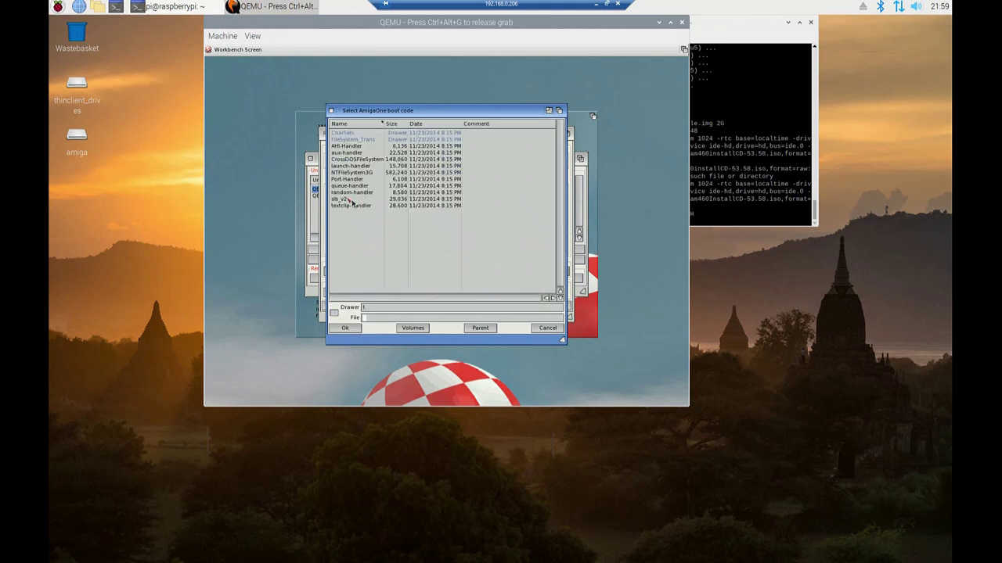
pyautogui.click(350, 200)
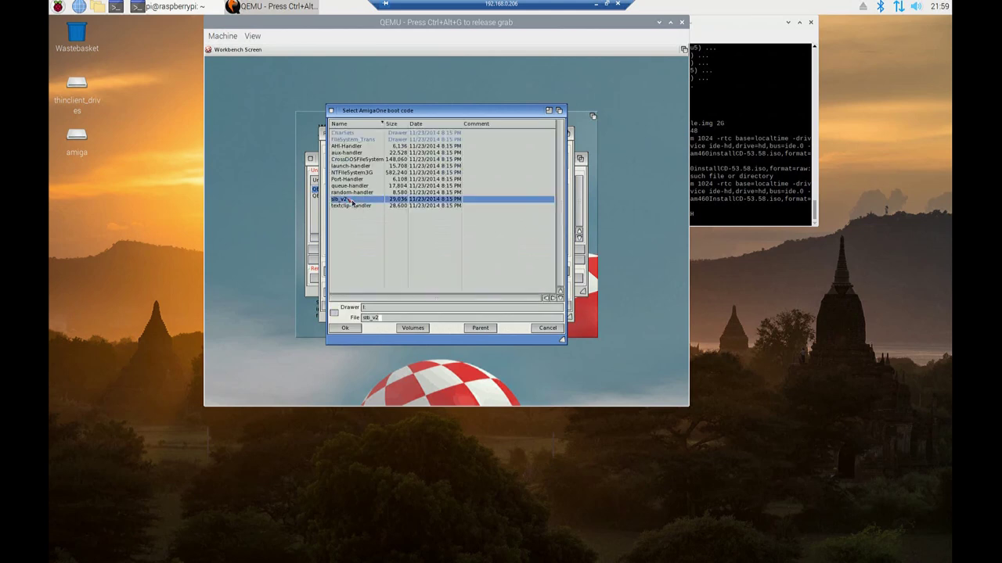
pyautogui.click(349, 329)
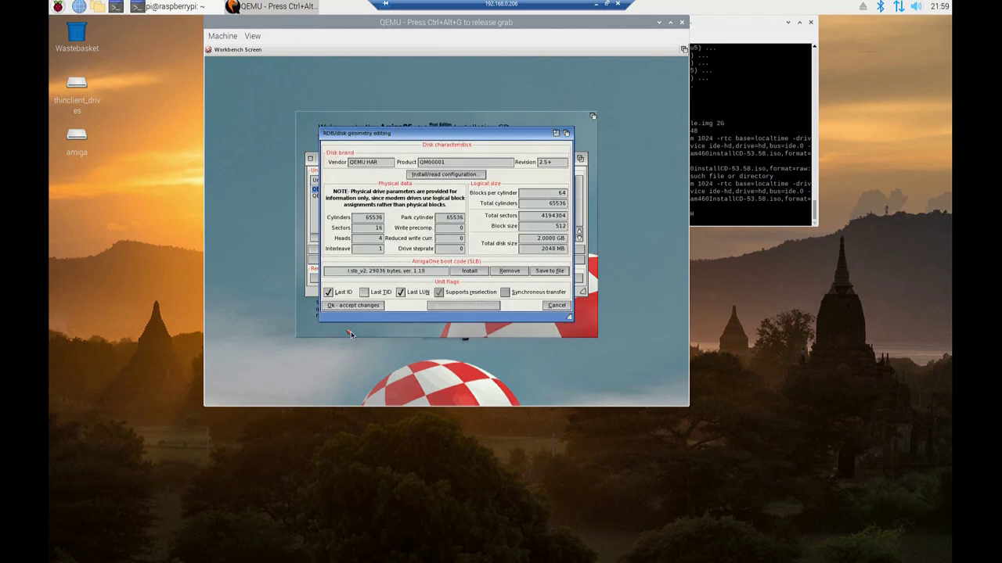
pyautogui.click(356, 306)
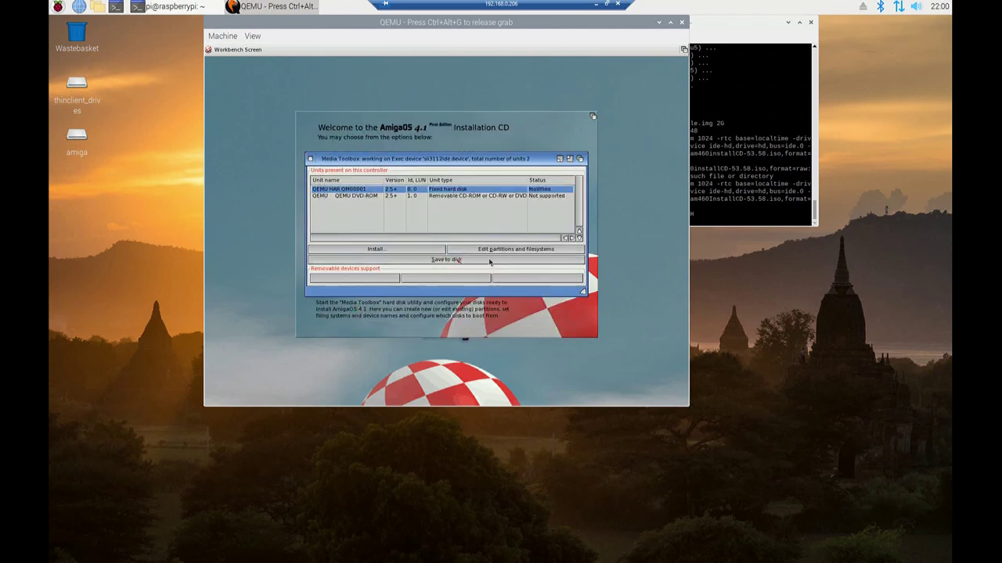
# Add a 1.99 GB DH0 partition, mark it bootable with priority 0, and accept
pyautogui.click(478, 249)
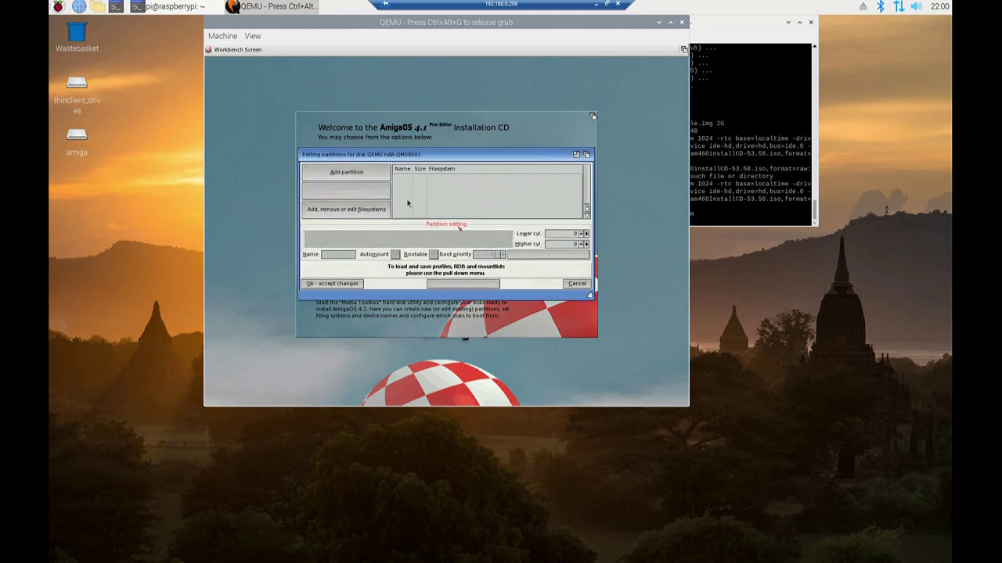
pyautogui.click(375, 178)
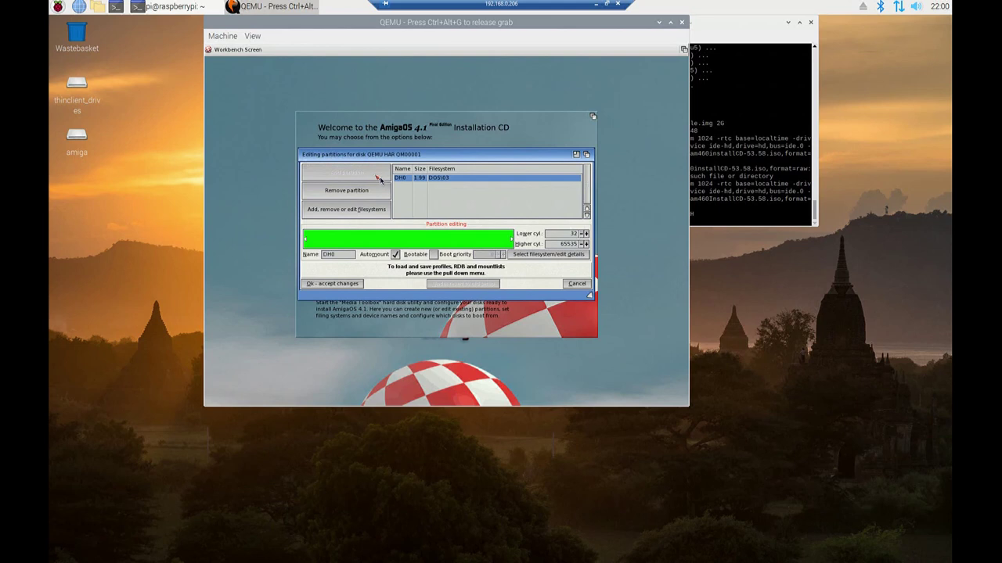
pyautogui.click(434, 254)
pyautogui.click(345, 286)
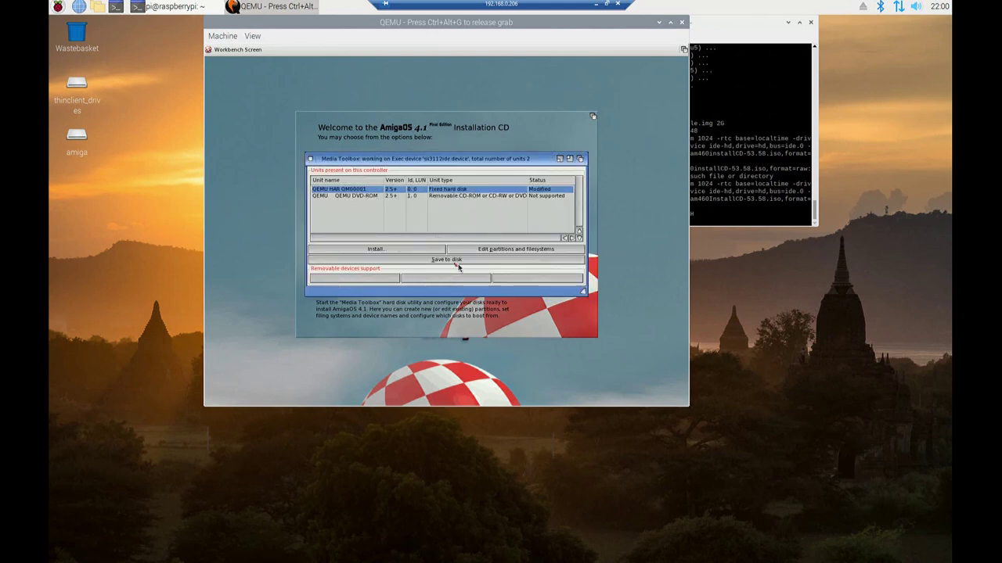
# Save the new disk setup to the hard disk, then quit Media Toolbox and reboot now
pyautogui.click(457, 263)
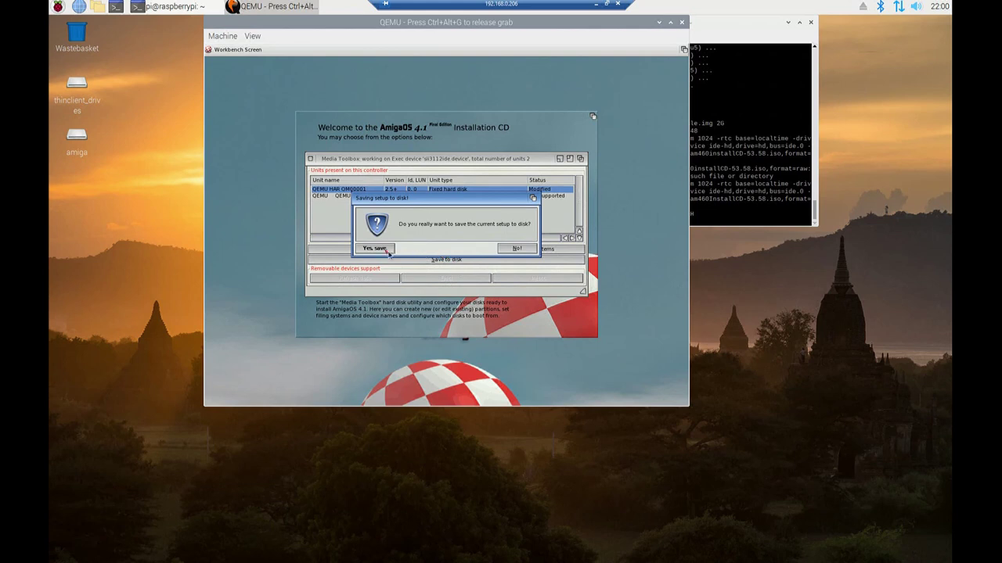
pyautogui.click(376, 249)
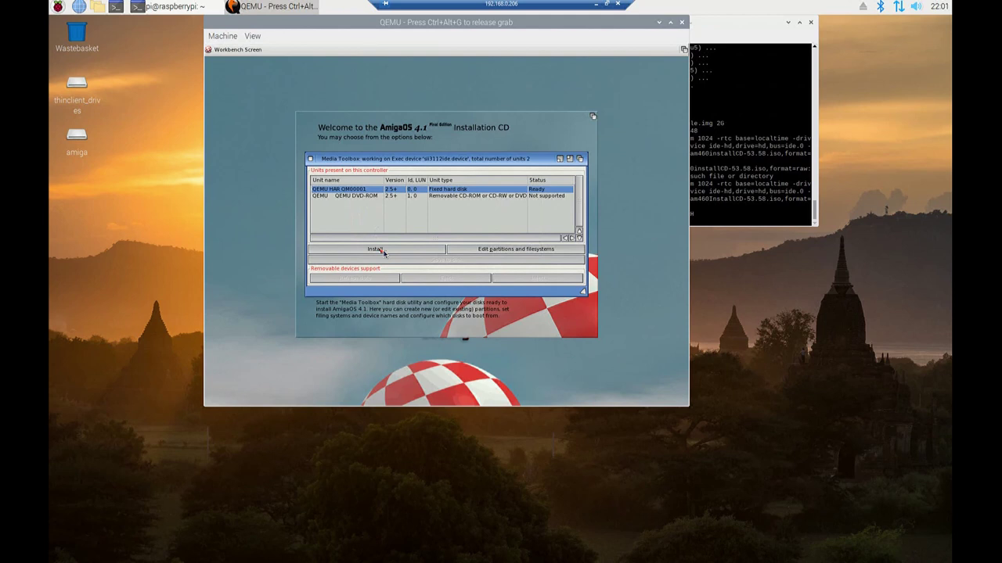
pyautogui.click(310, 159)
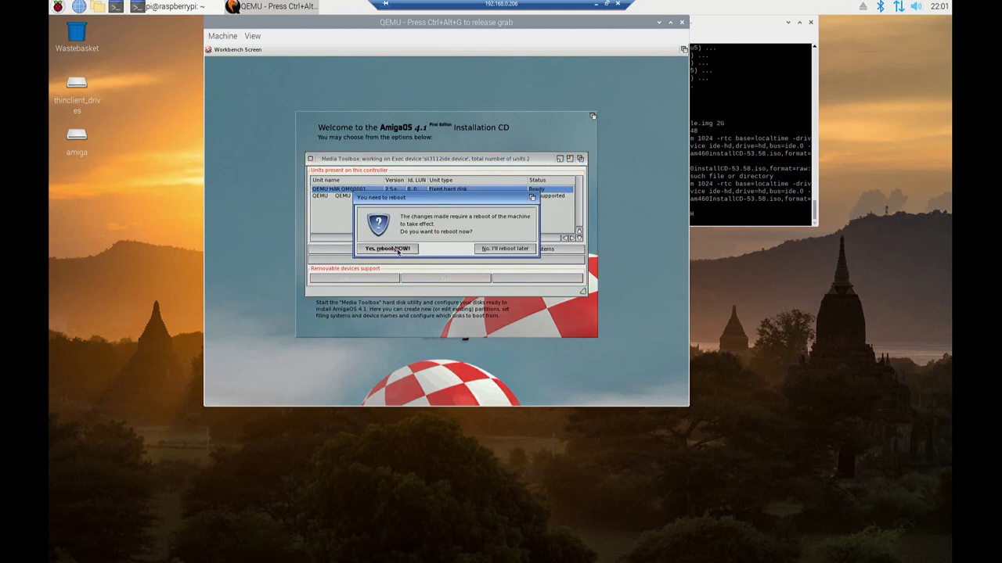
pyautogui.click(388, 248)
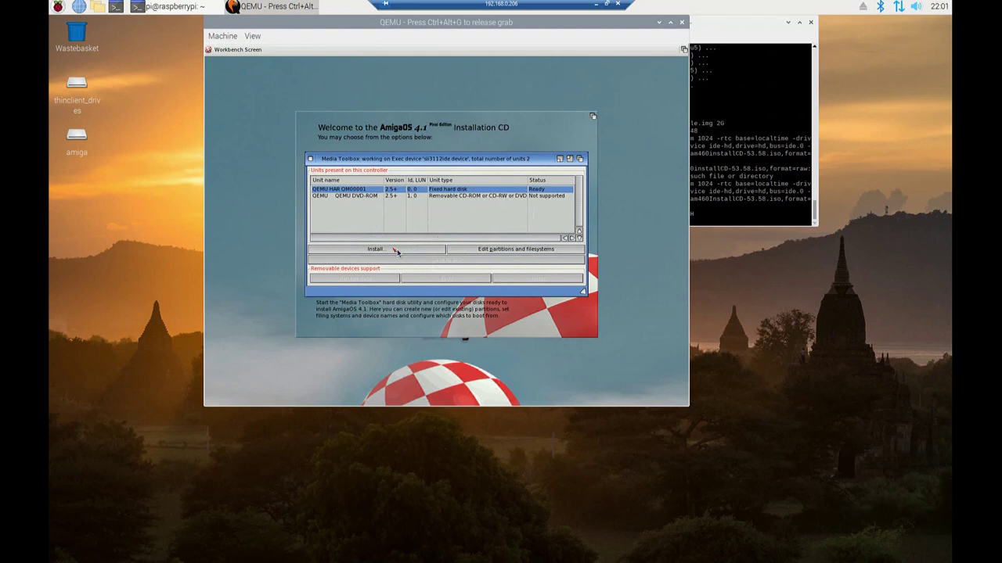
# Confirm the reboot and wait for the AmigaOS 4.1 Installation CD welcome window
pyautogui.click(376, 249)
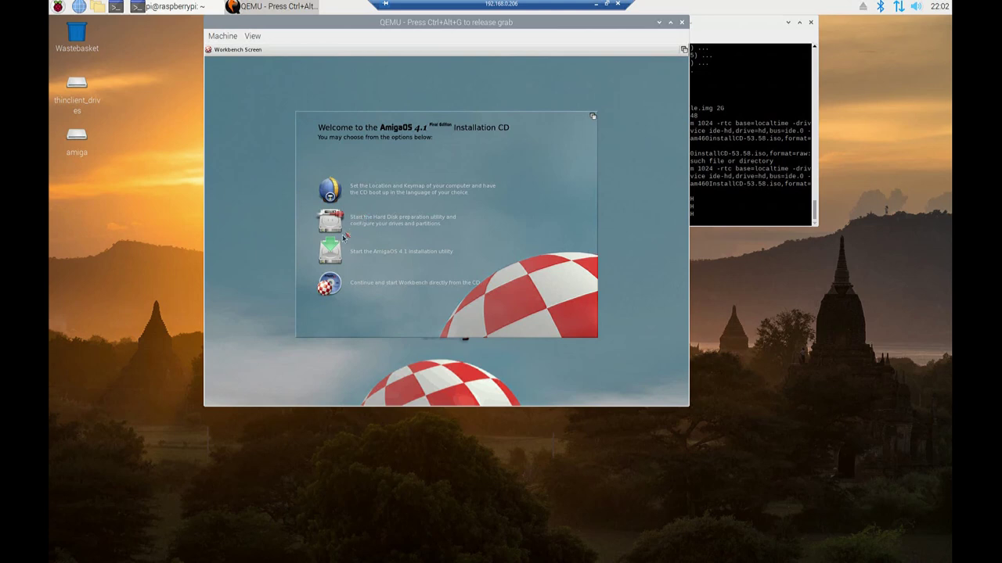
# In the installer's localisation step, prefer British English, set country to United Kingdom, and apply
pyautogui.click(332, 253)
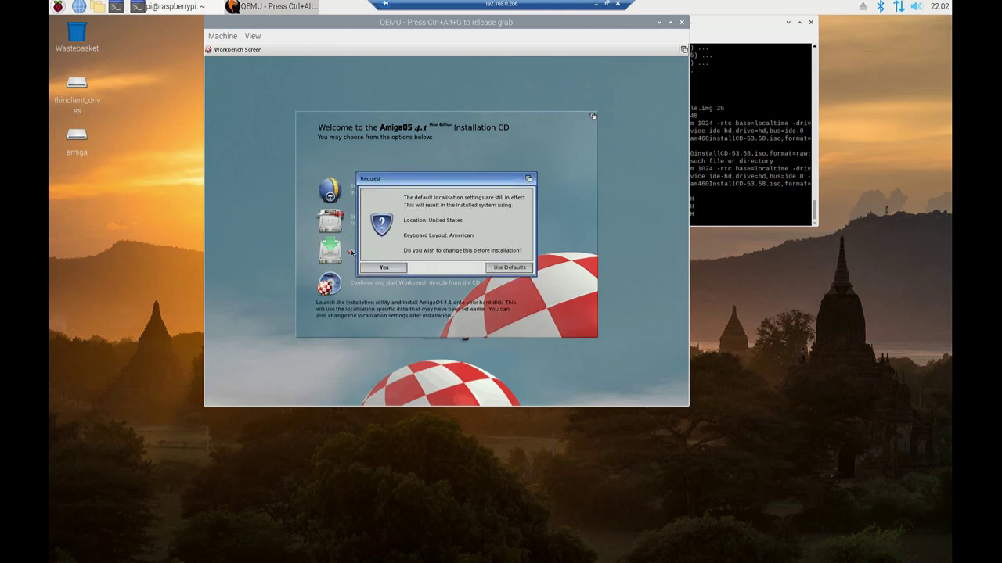
pyautogui.click(399, 267)
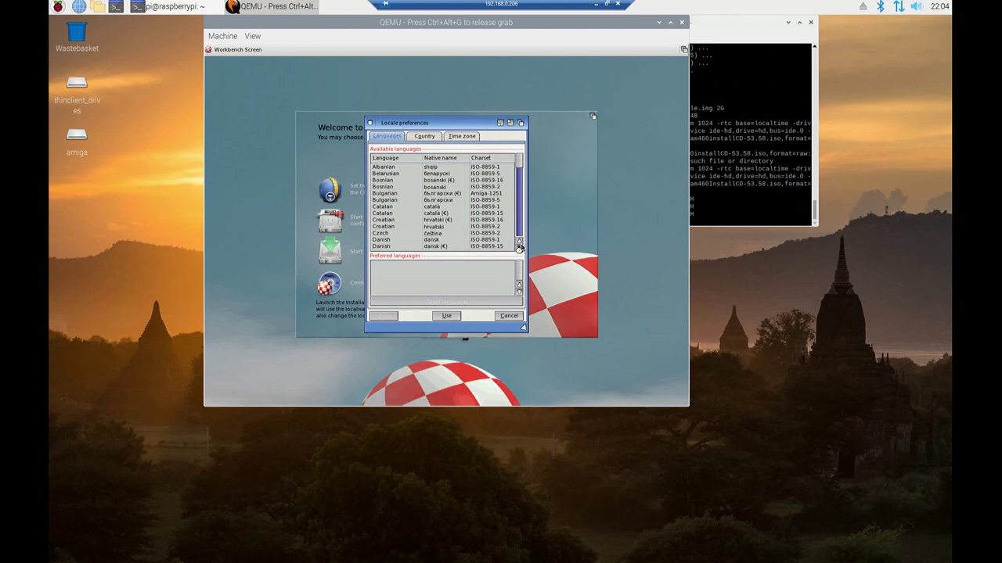
pyautogui.click(518, 246)
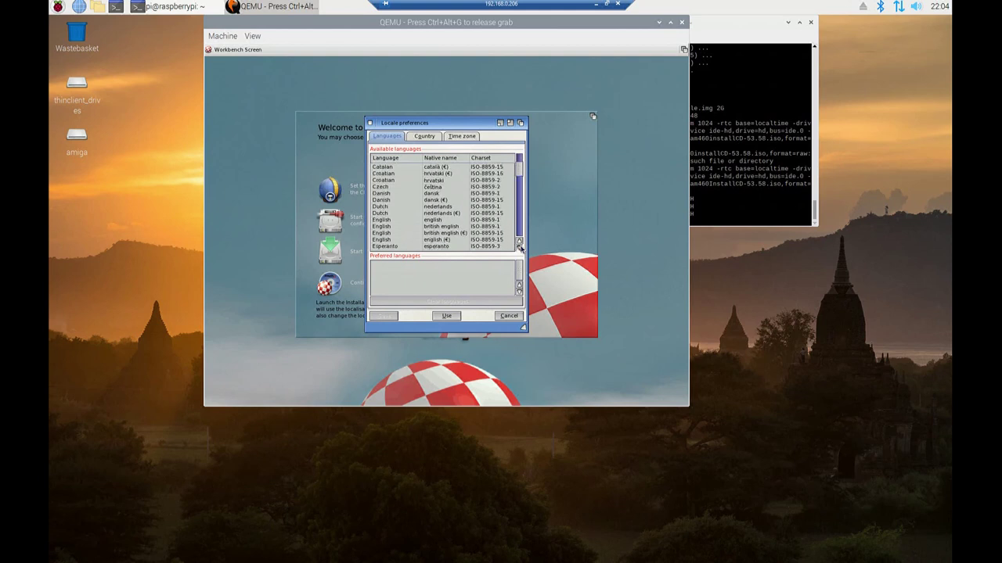
pyautogui.doubleClick(447, 227)
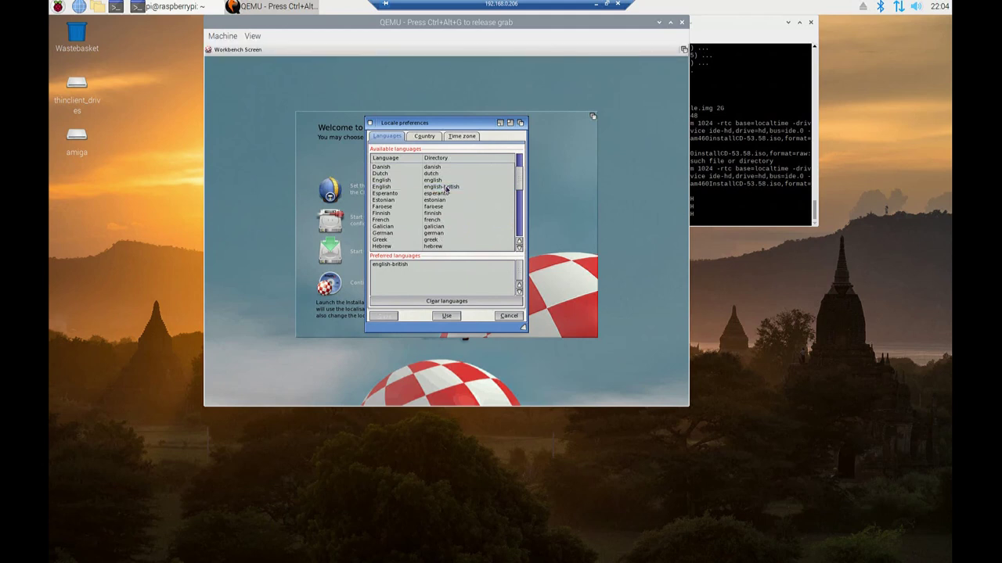
pyautogui.click(425, 138)
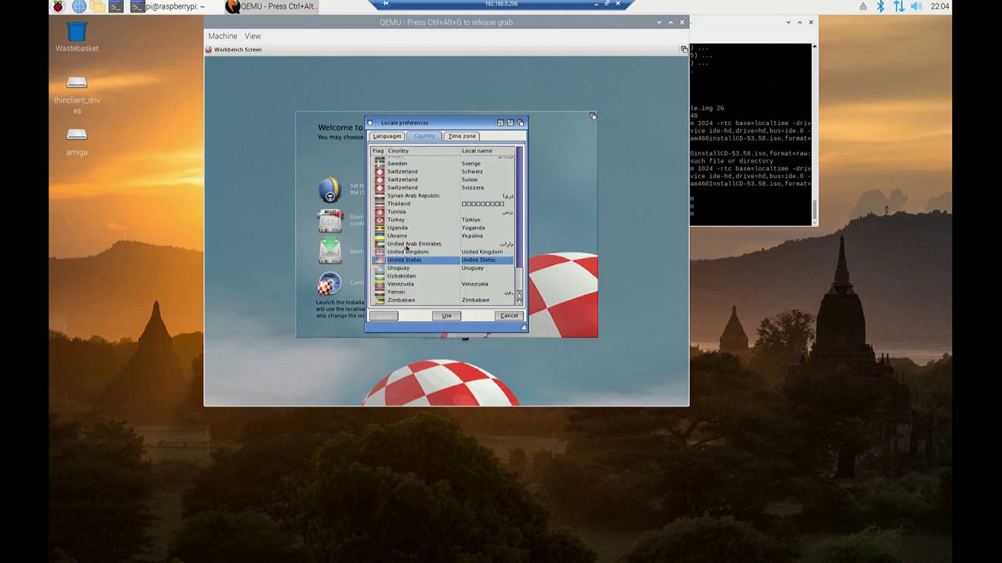
pyautogui.click(408, 253)
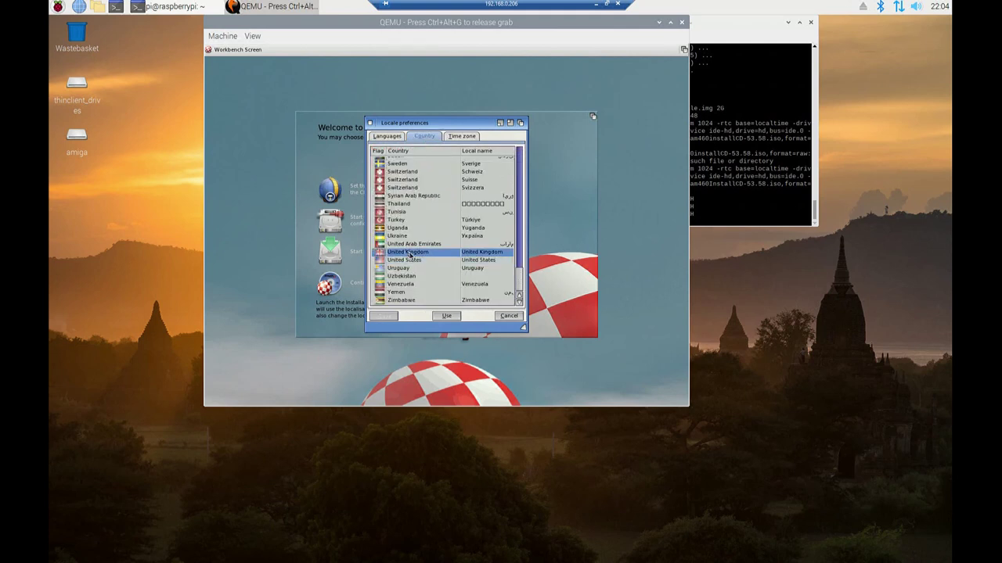
pyautogui.click(461, 137)
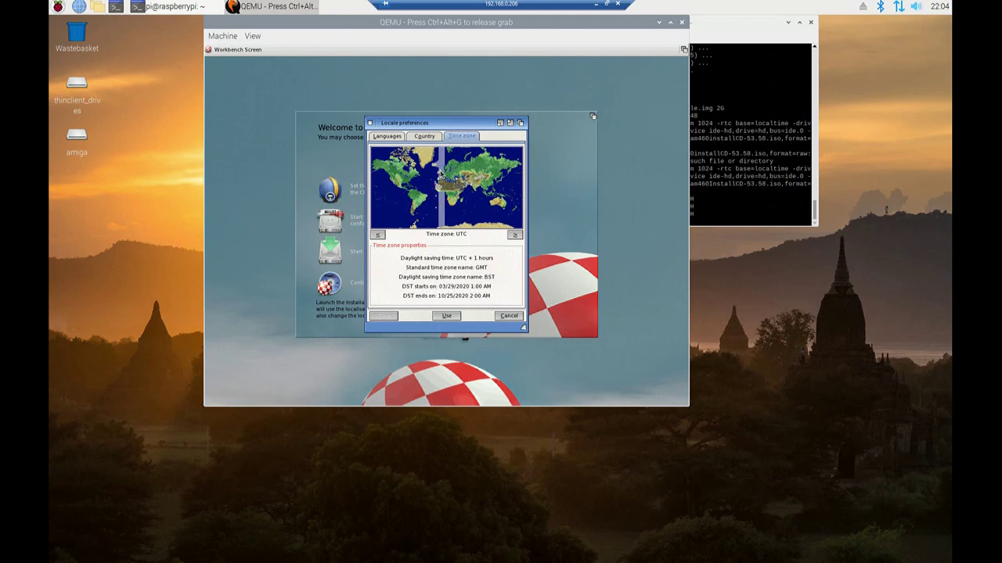
pyautogui.click(453, 317)
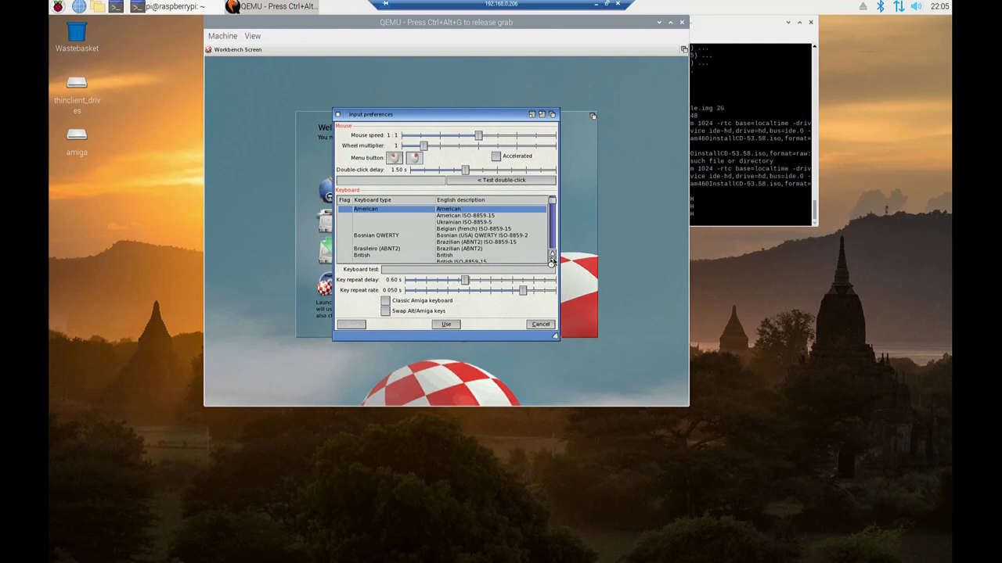
# Set the keyboard type to British in Input preferences and apply with Use
pyautogui.click(551, 261)
pyautogui.click(551, 261)
pyautogui.click(551, 261)
pyautogui.click(551, 262)
pyautogui.click(552, 261)
pyautogui.click(552, 262)
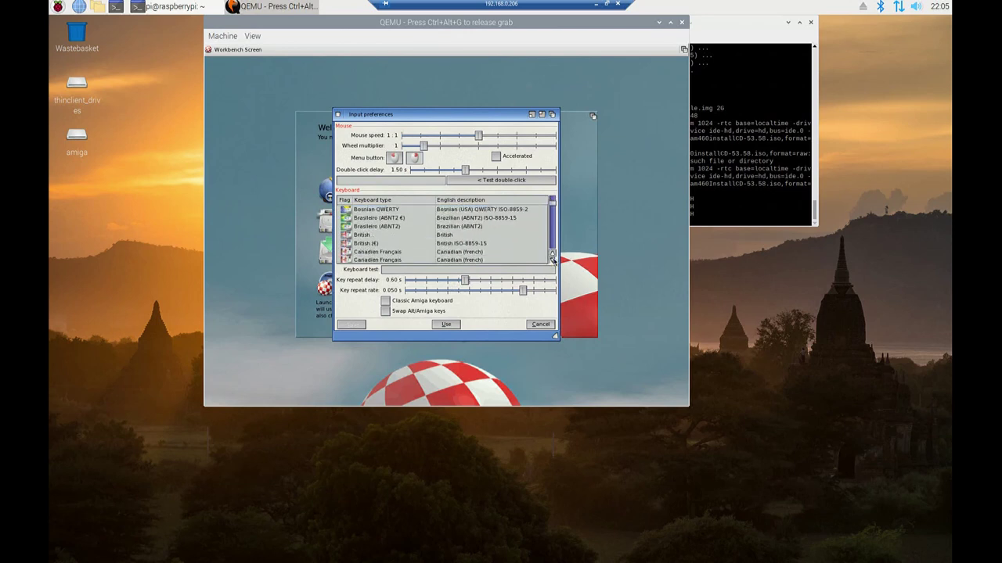
pyautogui.click(456, 236)
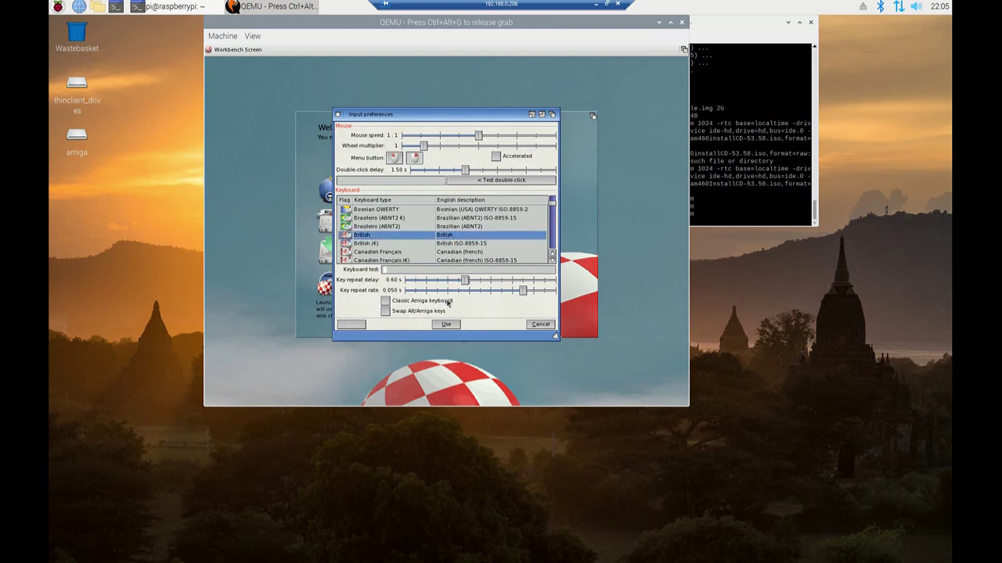
pyautogui.click(446, 325)
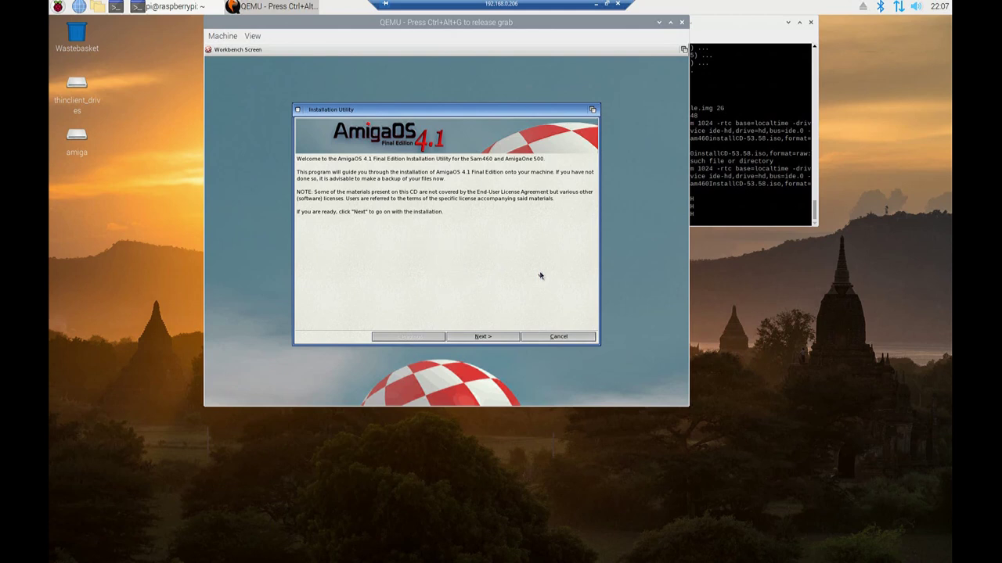
# Accept the licence, continue past the JXFS and clean-partition notices, and open Format disk(s)
pyautogui.click(510, 337)
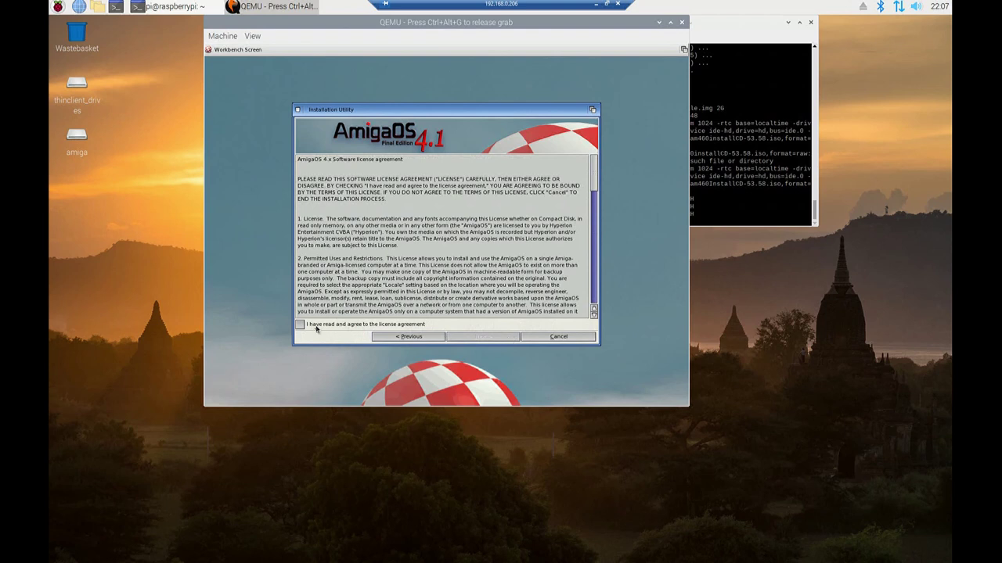
pyautogui.click(301, 325)
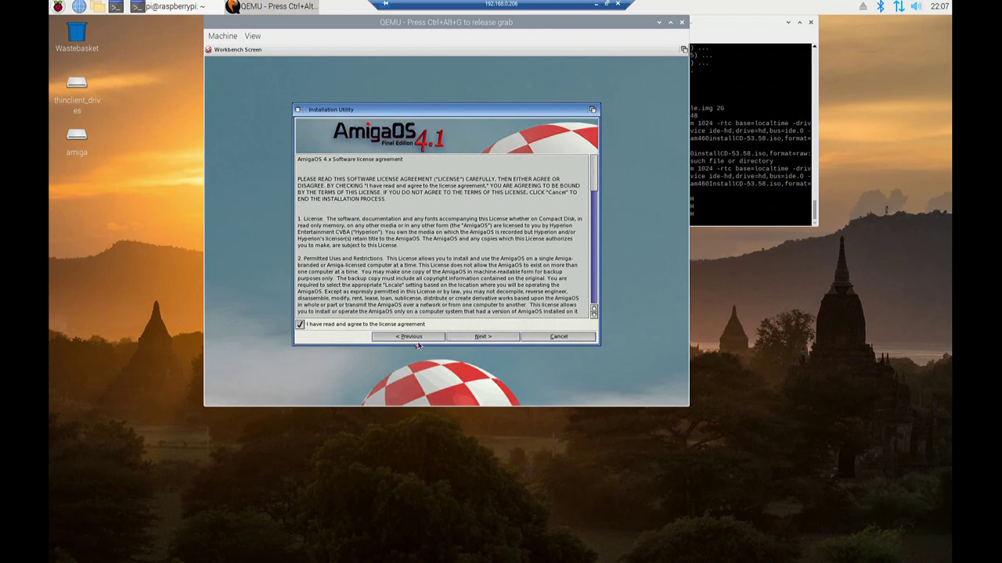
pyautogui.click(459, 338)
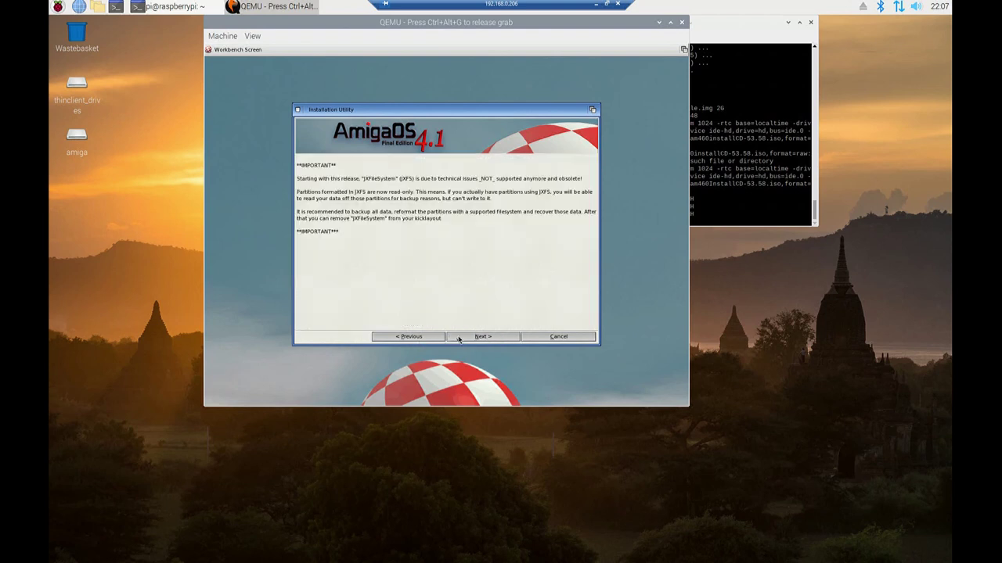
pyautogui.click(458, 338)
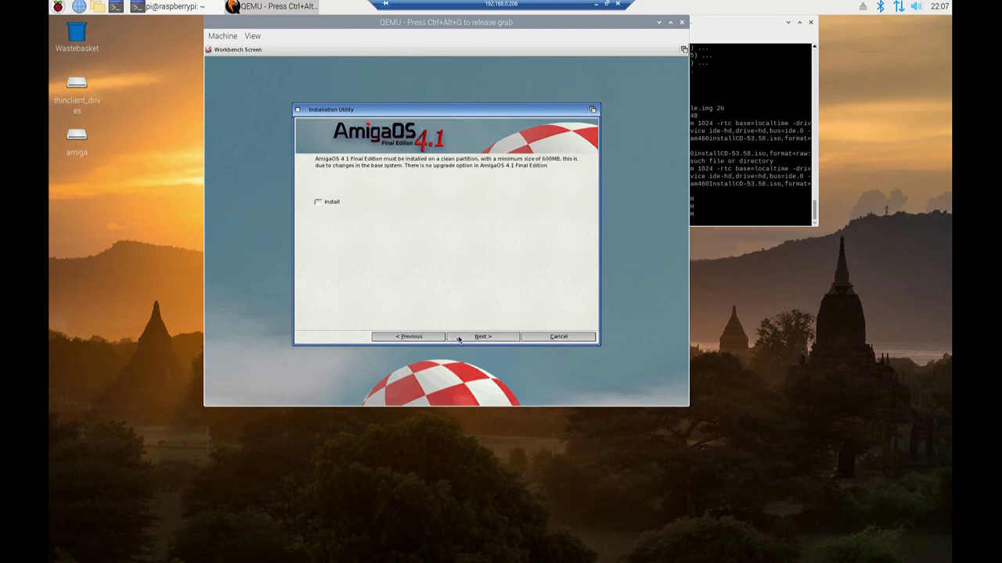
pyautogui.click(459, 338)
pyautogui.click(459, 338)
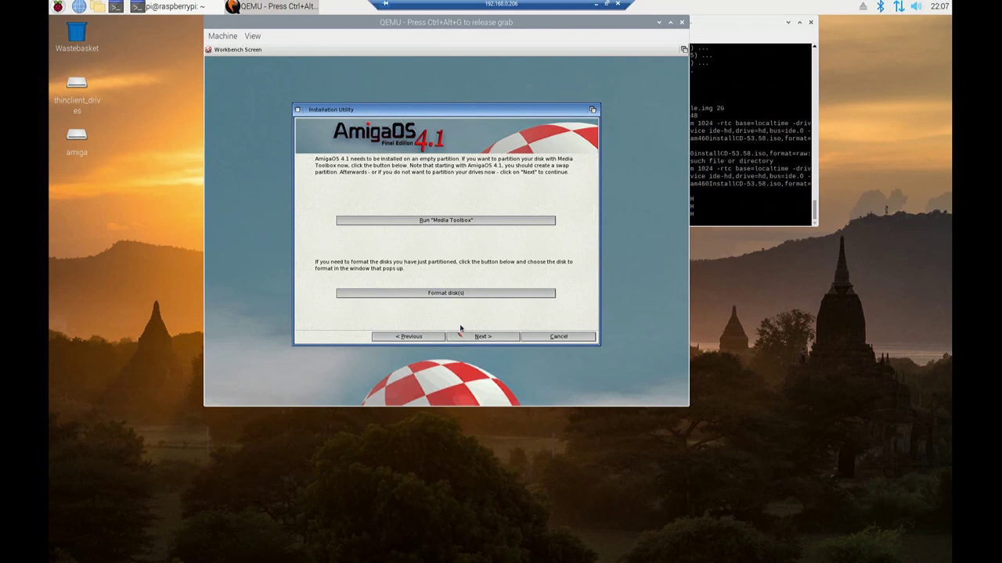
pyautogui.click(459, 295)
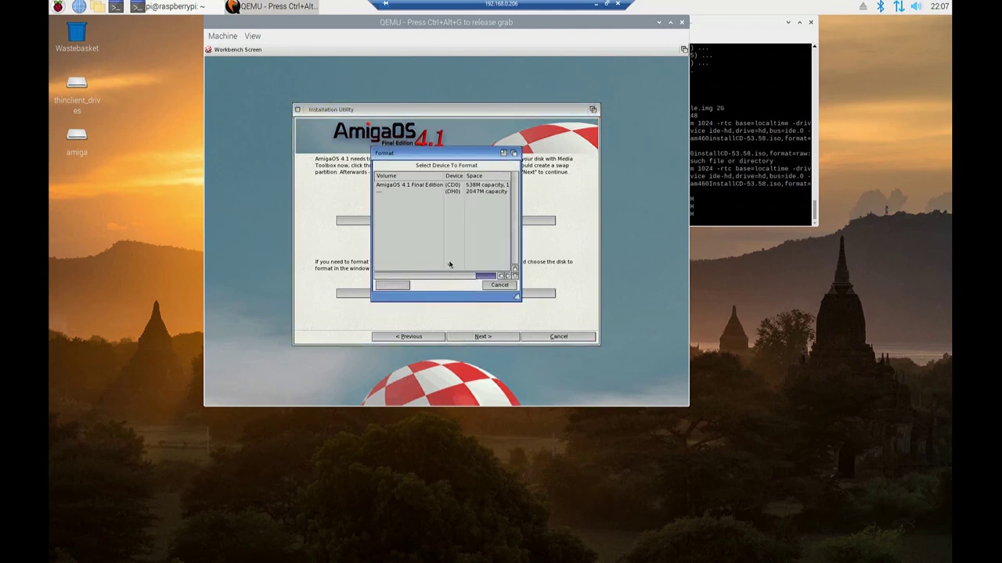
# Quick-format DH0 with the volume name SYSTEM, confirming both format warnings
pyautogui.click(383, 193)
pyautogui.click(394, 285)
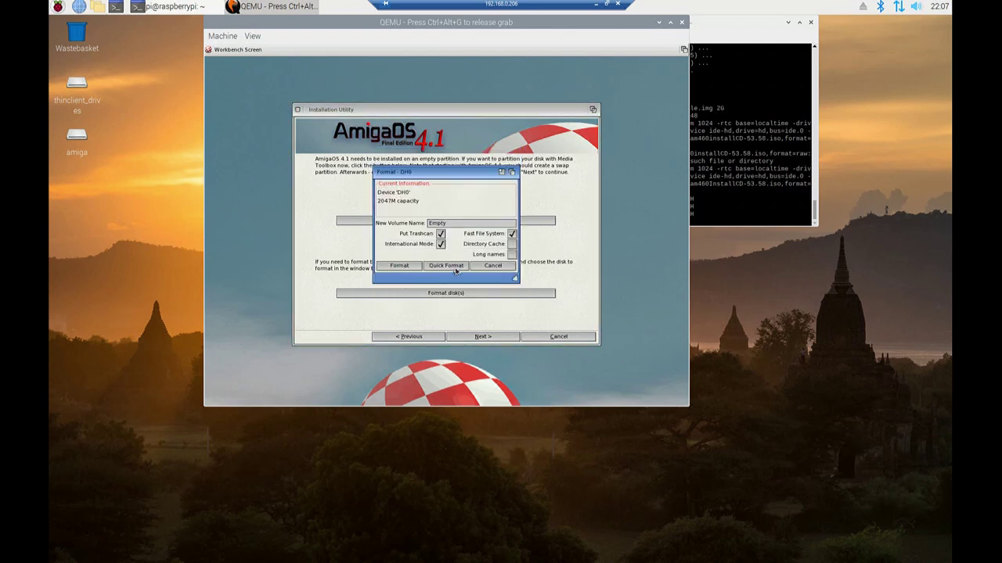
pyautogui.moveTo(453, 223); pyautogui.dragTo(382, 229)
pyautogui.write('SYSTEM')
pyautogui.click(435, 266)
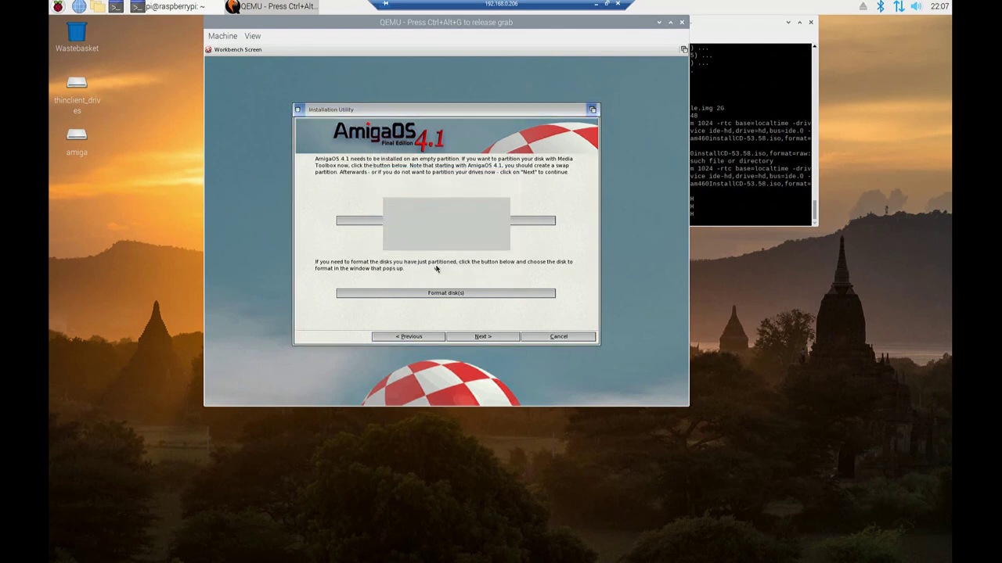
pyautogui.click(418, 262)
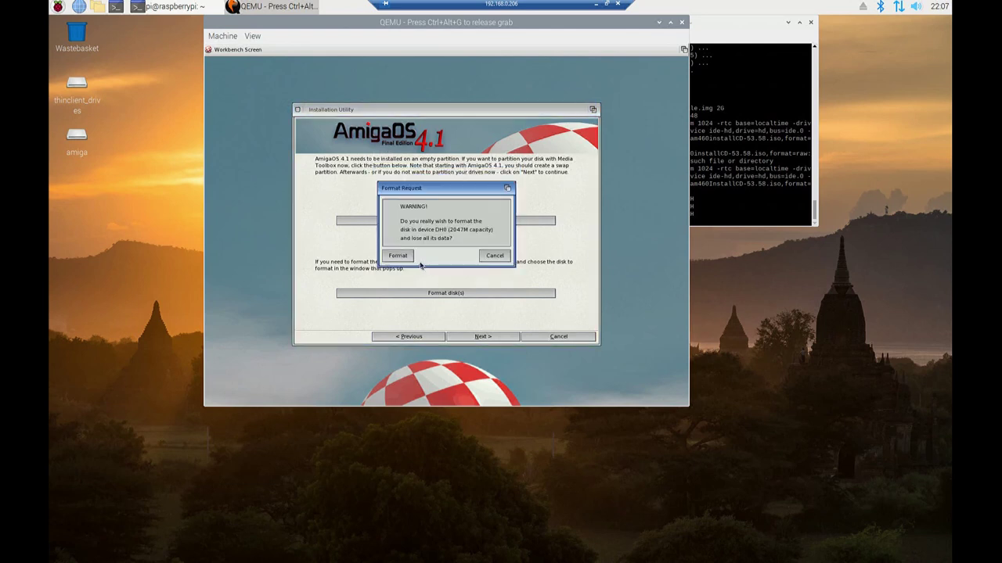
pyautogui.click(399, 255)
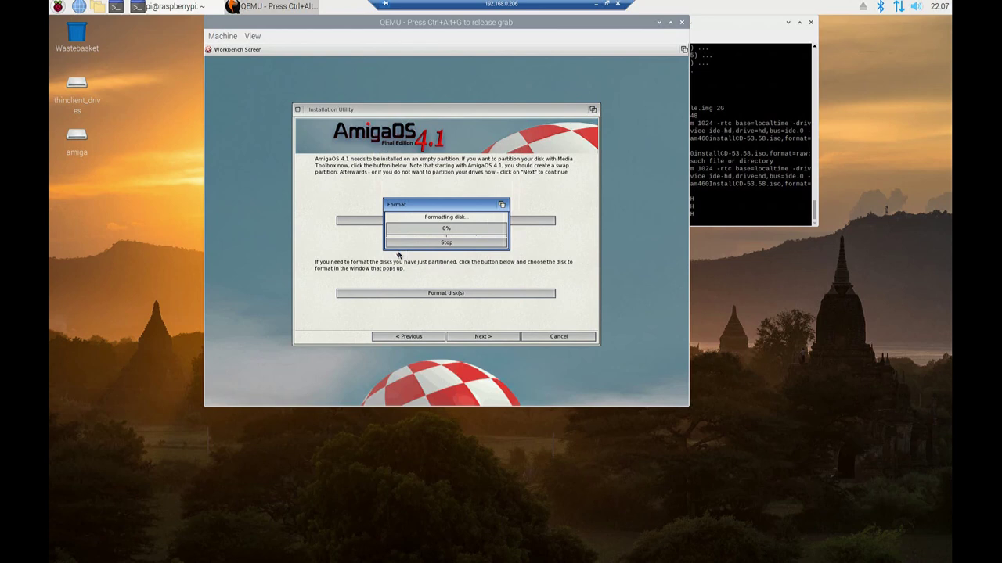
# Install onto DH0, skip the RadeonHD notice, keep 1024x768 monitor settings, and start installing
pyautogui.click(479, 337)
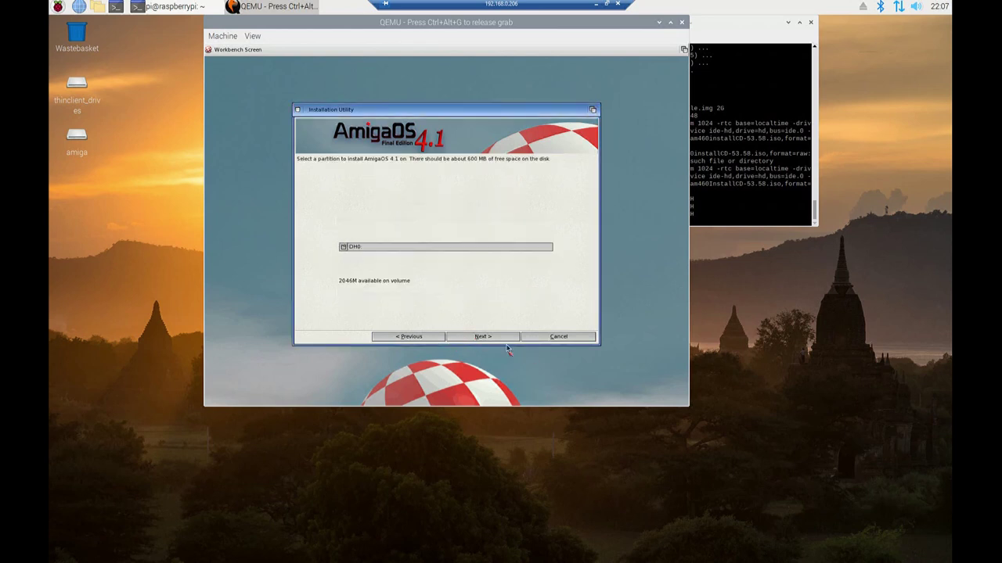
pyautogui.click(501, 338)
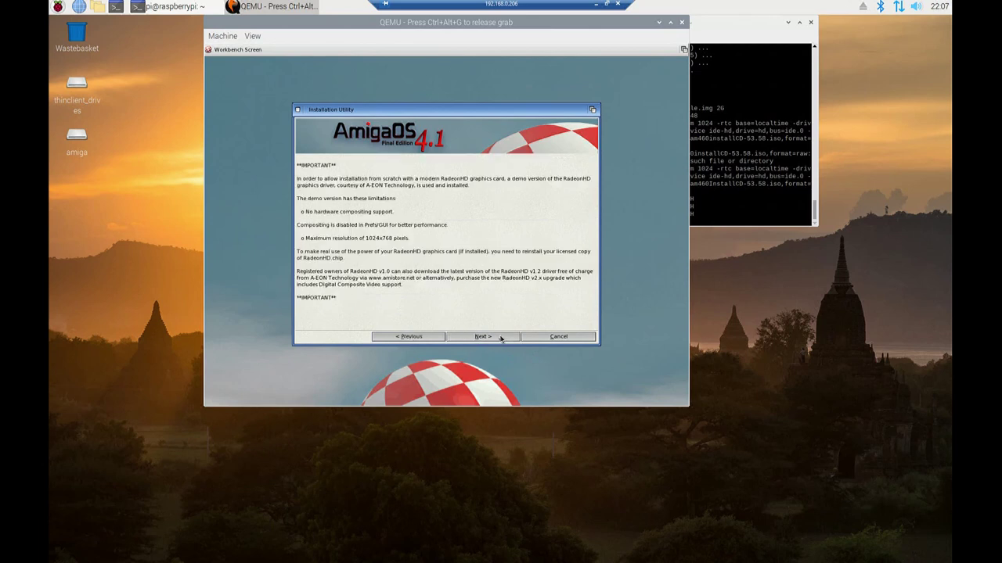
pyautogui.click(501, 337)
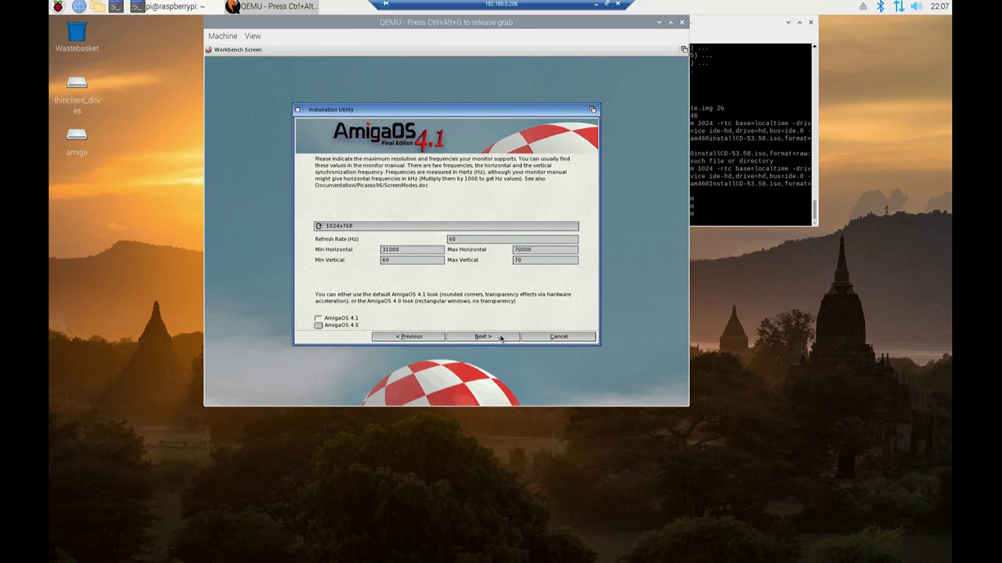
pyautogui.click(501, 337)
pyautogui.click(501, 337)
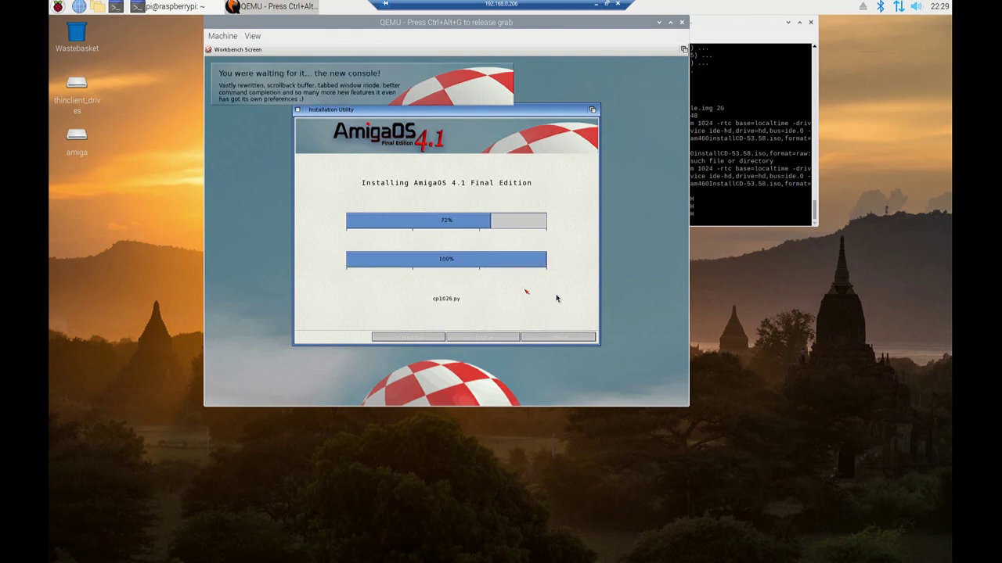
# Release the emulator grab with Ctrl+Alt+G and continue once system configuration finishes
pyautogui.hotkey('ctrl', 'alt', 'g')
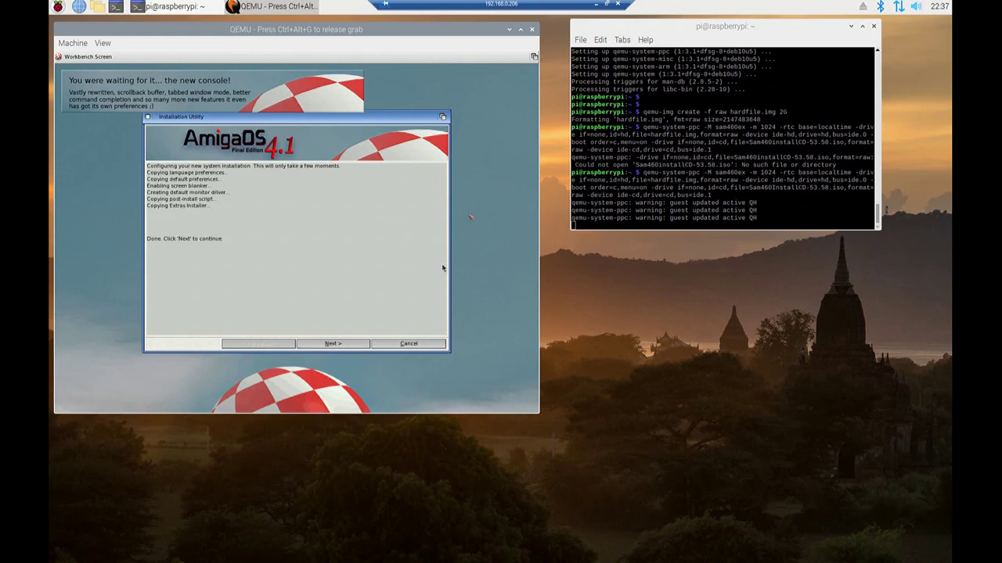
pyautogui.click(334, 345)
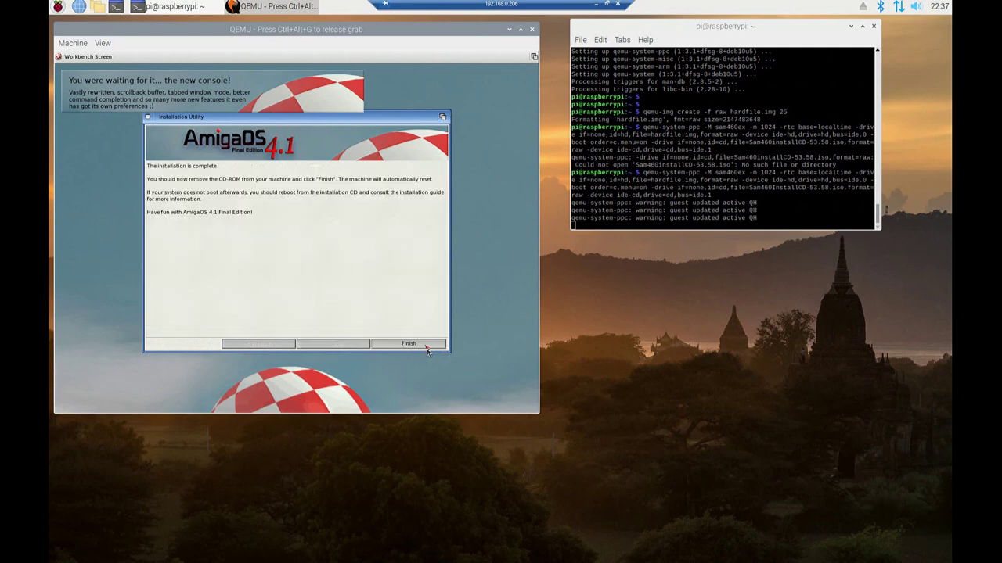
# Finish the AmigaOS 4.1 installation so the guest reboots, then release the keyboard and mouse grab
pyautogui.click(427, 350)
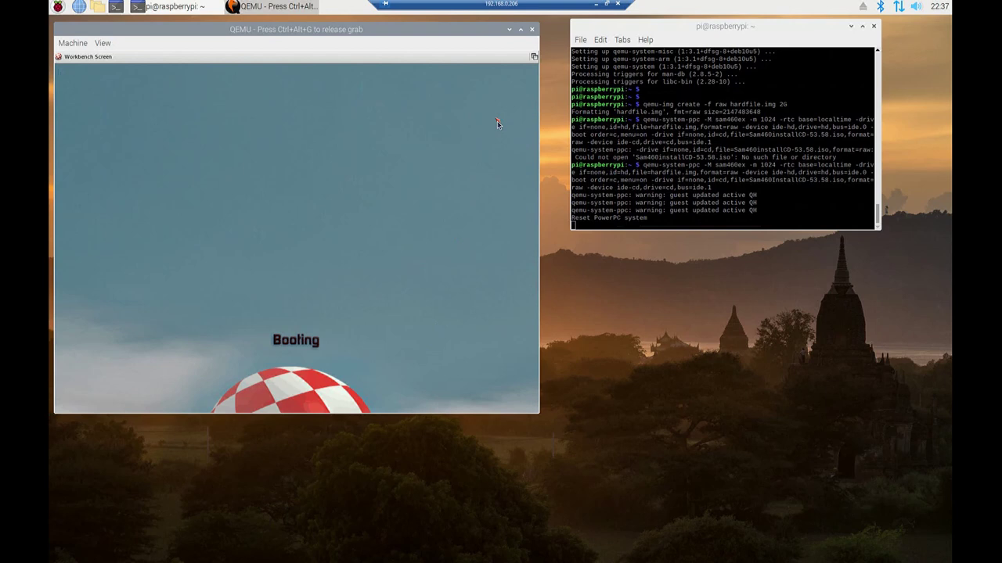
pyautogui.hotkey('ctrl', 'alt', 'g')
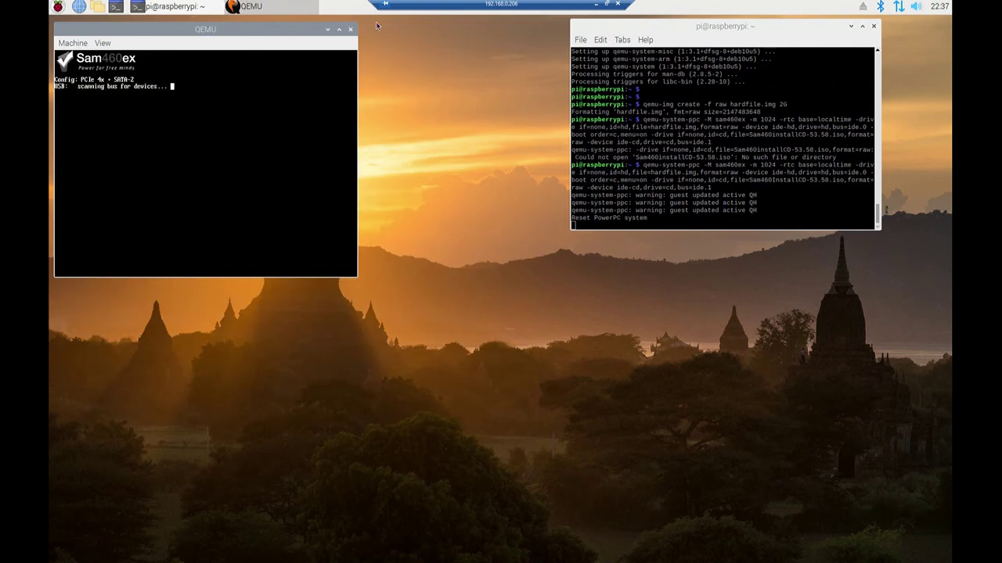
# Close the old QEMU window and relaunch qemu-system-ppc sam460ex booting only from hardfile.img
pyautogui.click(351, 30)
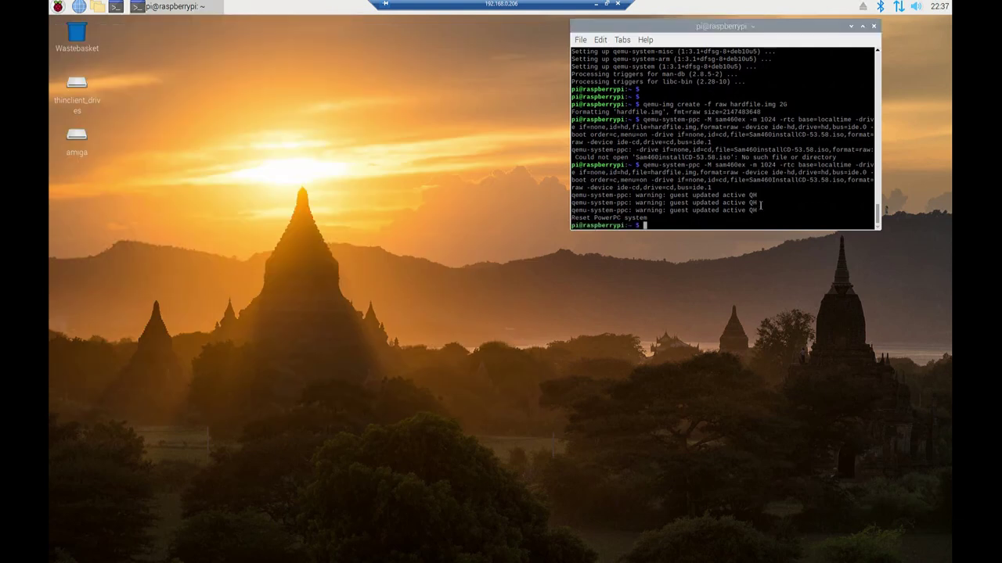
pyautogui.rightClick(733, 224)
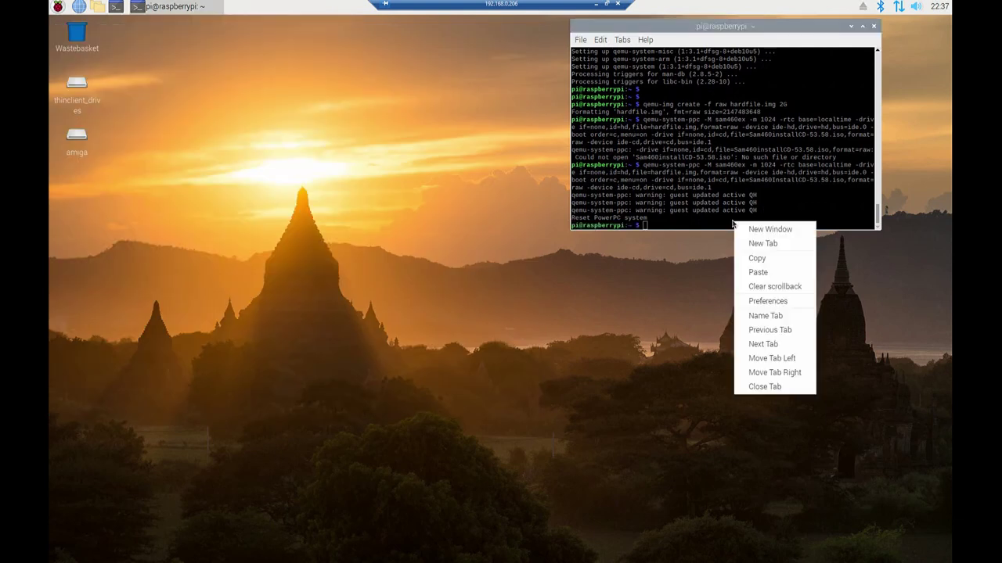
pyautogui.click(786, 273)
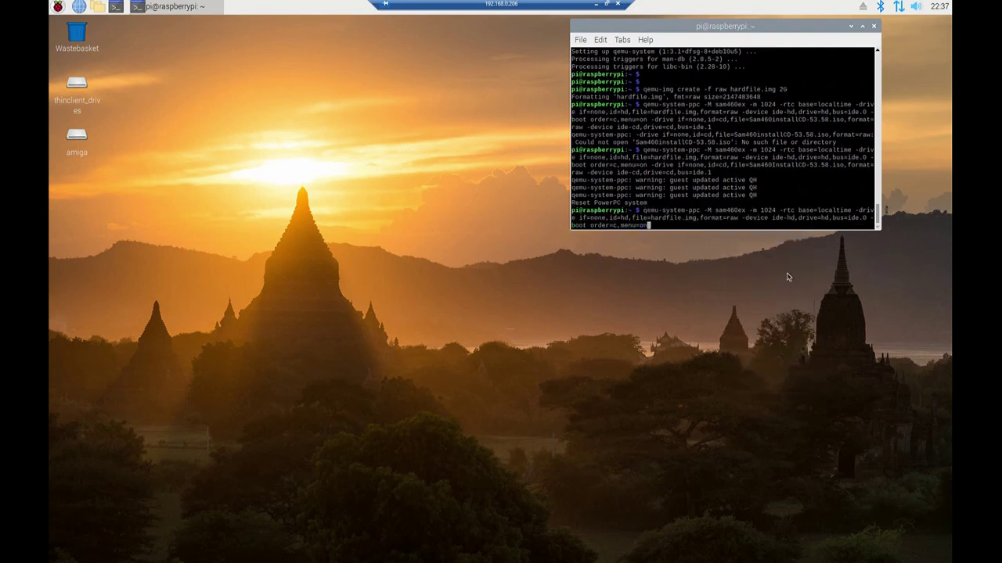
pyautogui.press('Return')
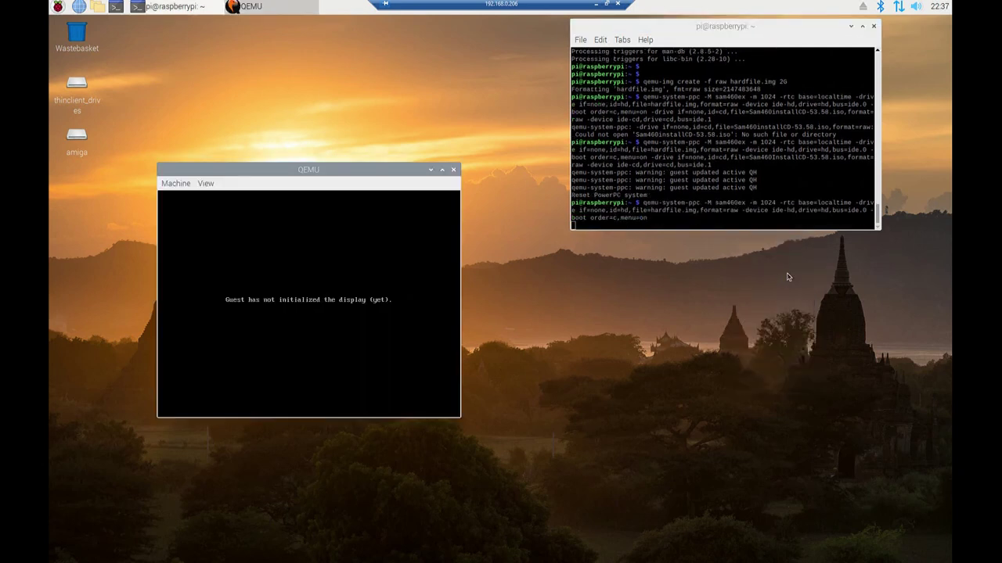